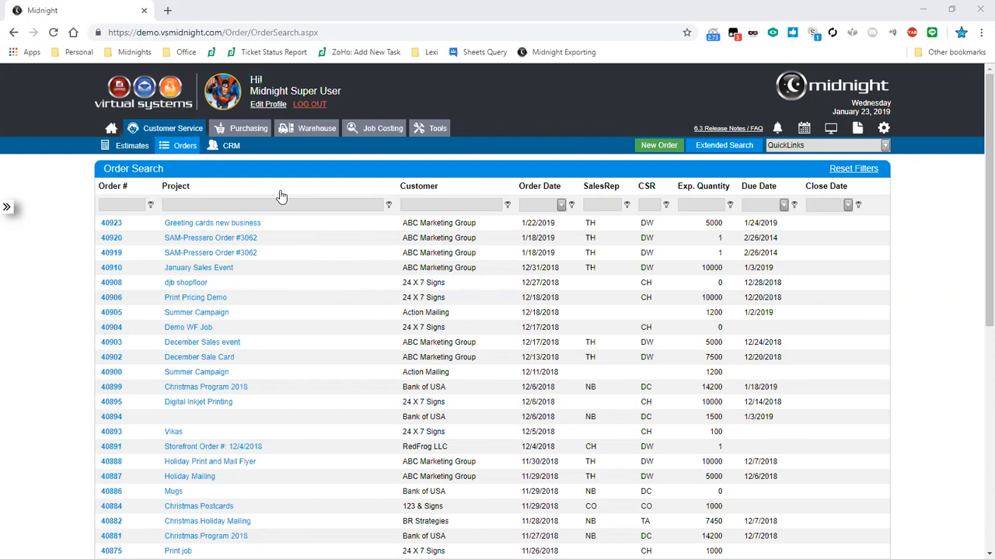
# Open the Admin Settings list pages on Account GLIDs and expand the Estimate/Order lists
pyautogui.click(886, 132)
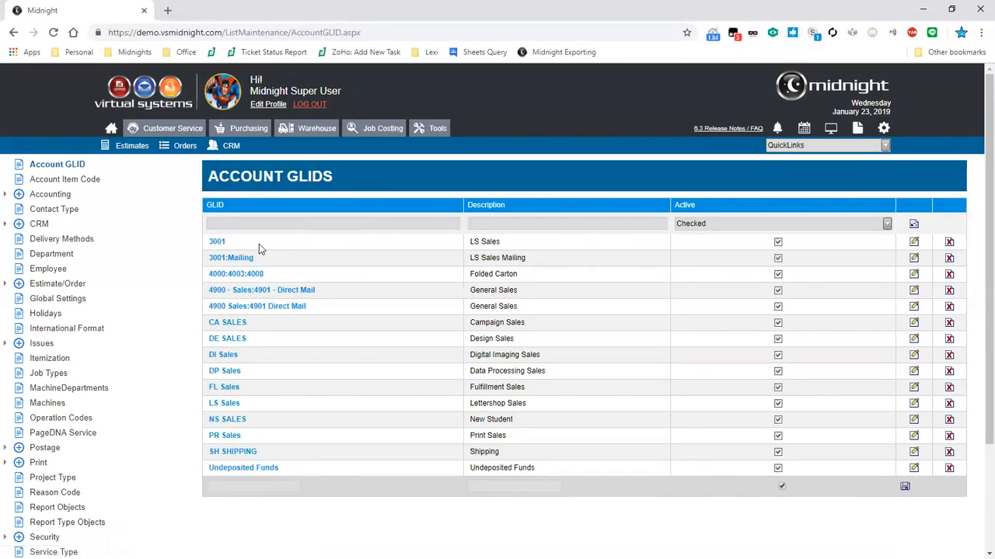
pyautogui.click(7, 286)
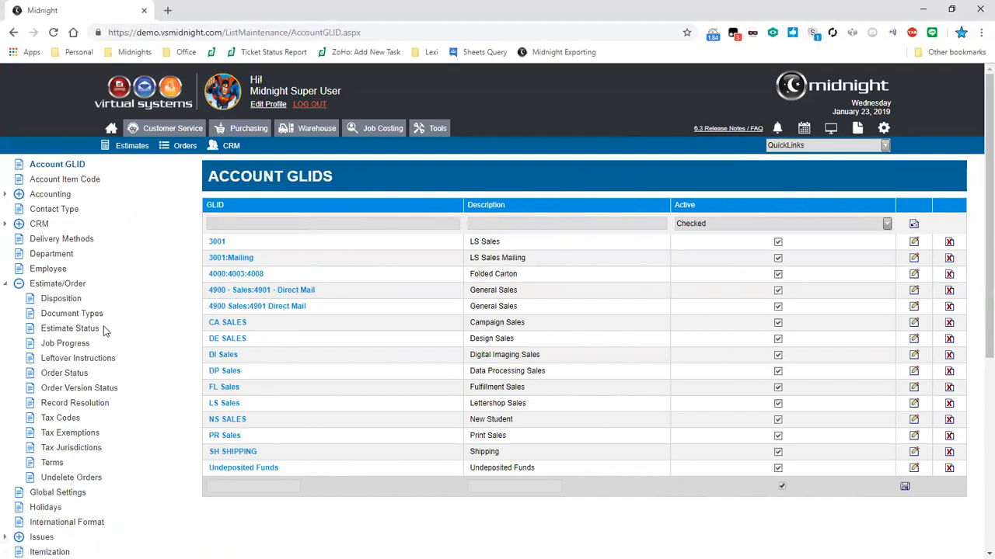
# Show the Leftover Instructions list, from Client Pick-up to UPS Ship
pyautogui.click(68, 361)
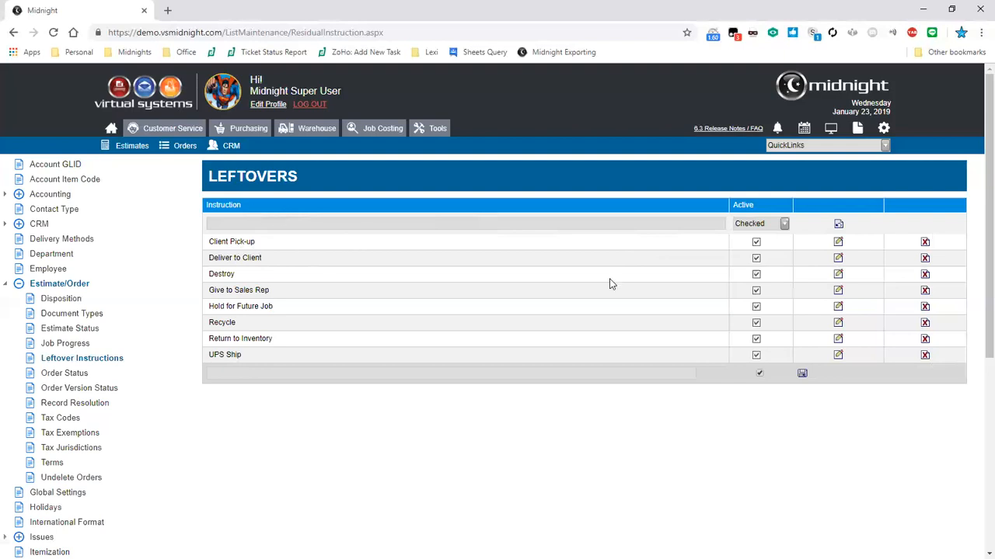
pyautogui.click(838, 242)
pyautogui.moveTo(264, 243); pyautogui.dragTo(184, 239)
pyautogui.click(259, 241)
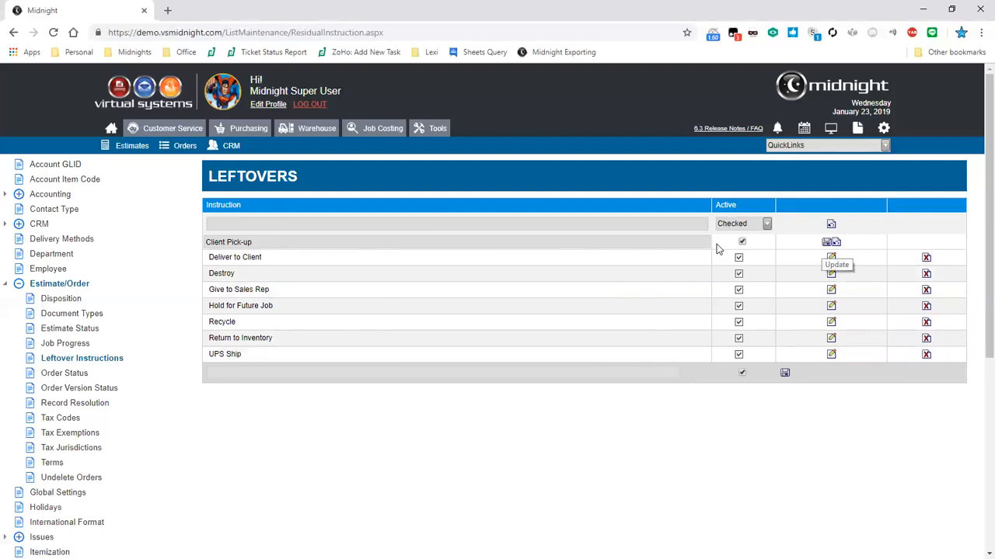
pyautogui.press('Return')
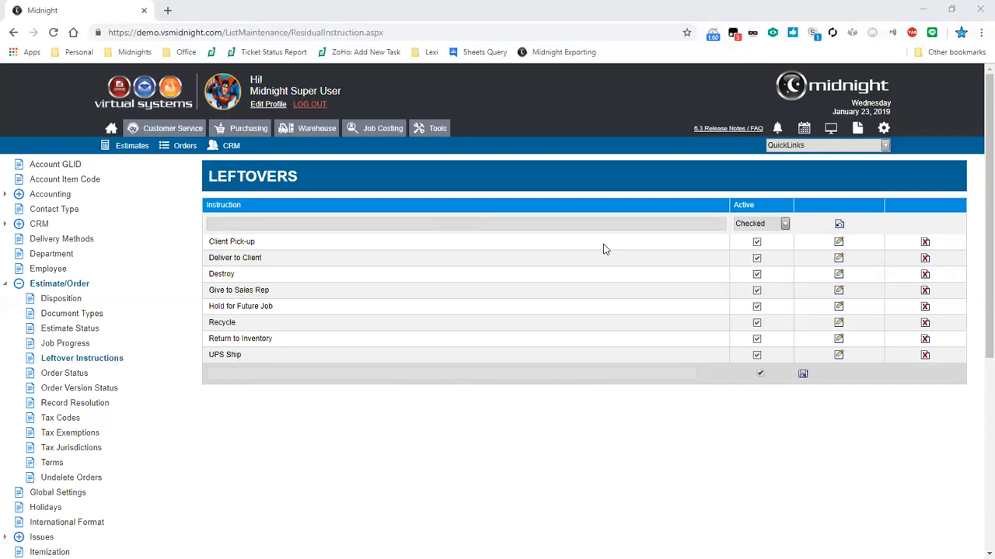
pyautogui.click(701, 222)
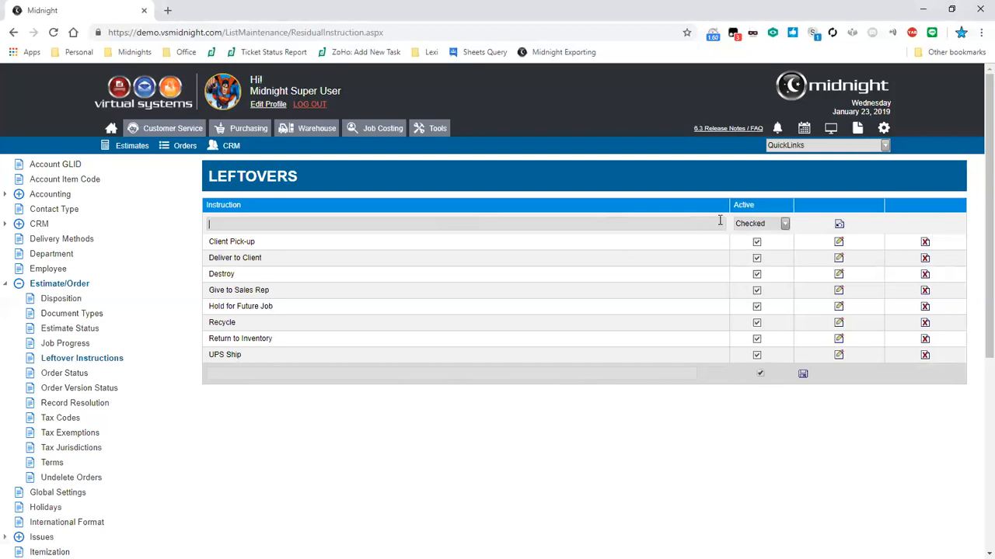
pyautogui.click(785, 224)
pyautogui.click(755, 252)
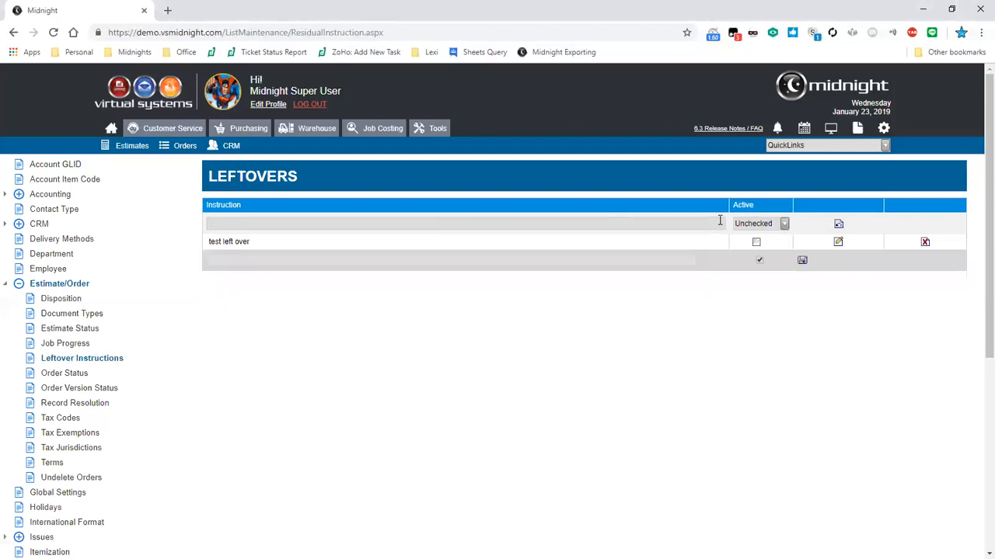
pyautogui.click(784, 224)
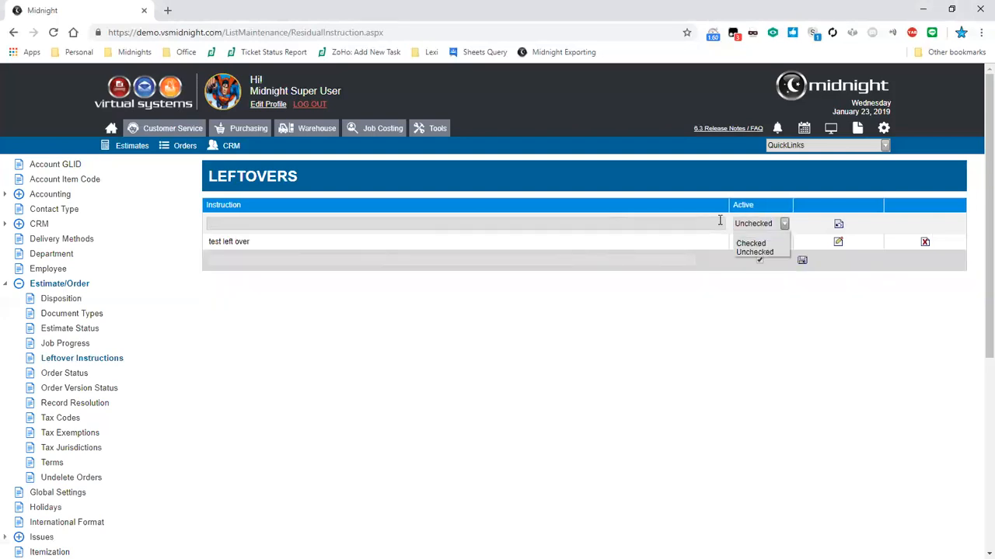
pyautogui.click(751, 243)
pyautogui.click(707, 208)
pyautogui.click(743, 206)
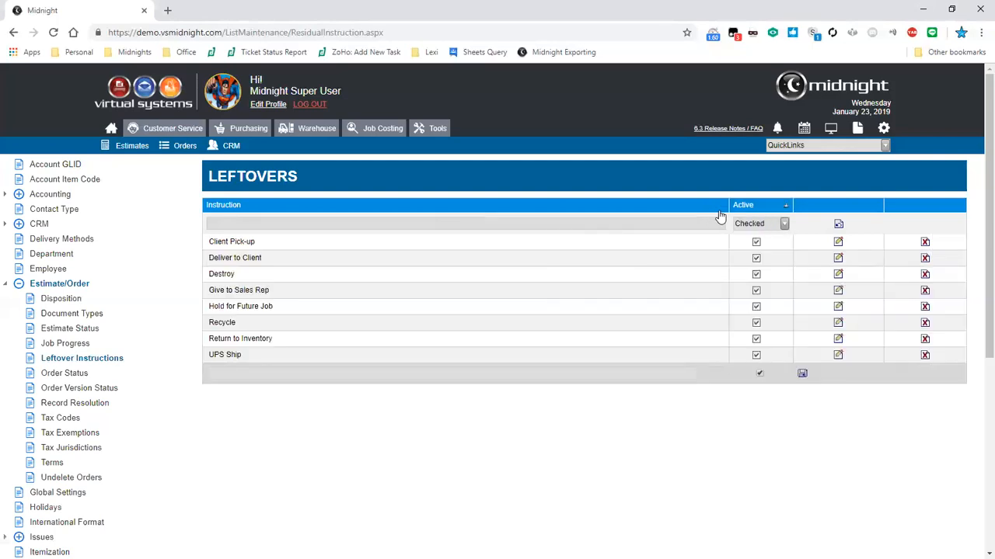
pyautogui.click(724, 207)
pyautogui.click(700, 210)
# Review the Job Progress sort values In Progress and DPDone, then show the Order Status list
pyautogui.click(47, 346)
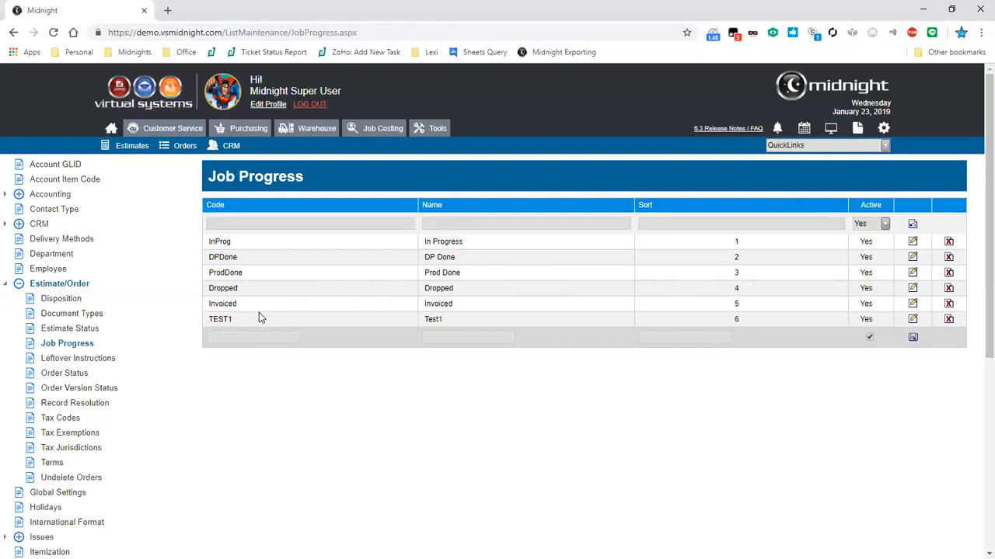
pyautogui.doubleClick(704, 236)
pyautogui.doubleClick(728, 257)
pyautogui.doubleClick(736, 241)
pyautogui.click(72, 376)
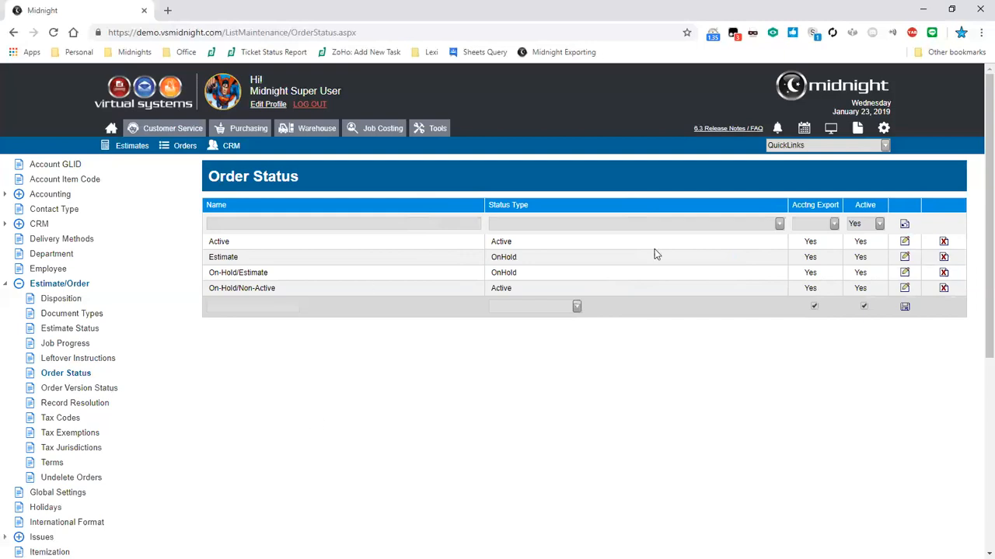
# Preview the Status Type choices for a new status, then show the Order Version Status list
pyautogui.click(577, 306)
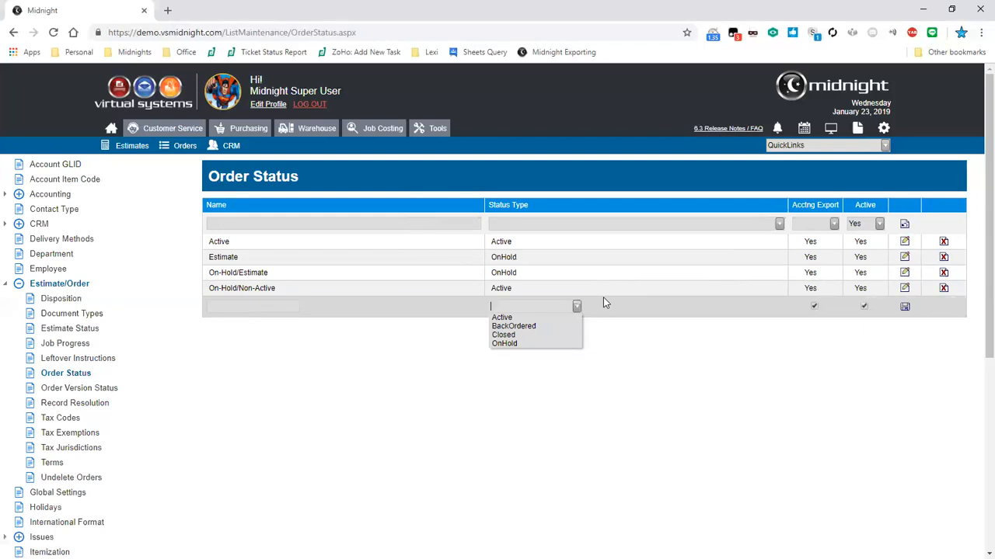
pyautogui.click(604, 303)
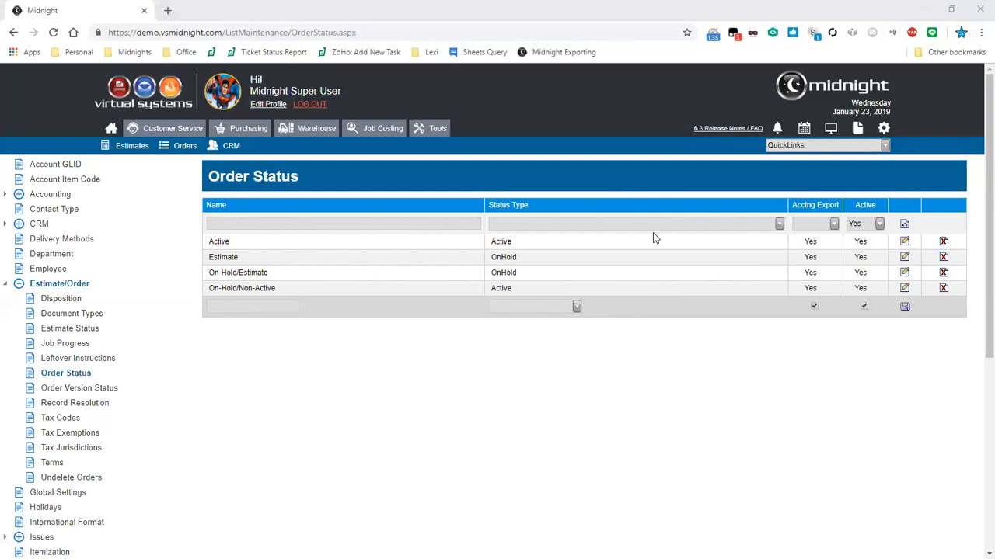
pyautogui.click(107, 388)
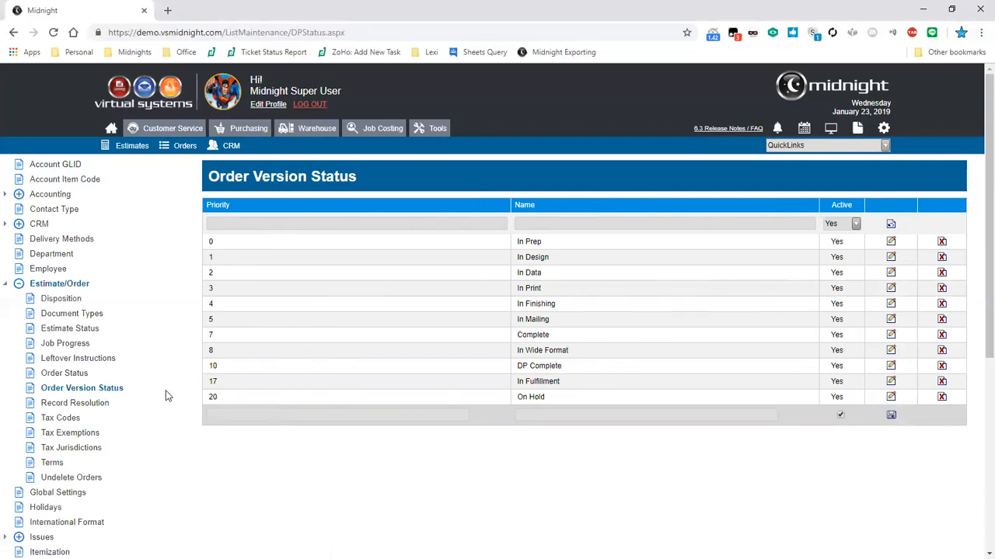
# Show the Record Resolution list with its Discard and Keep entries
pyautogui.click(99, 406)
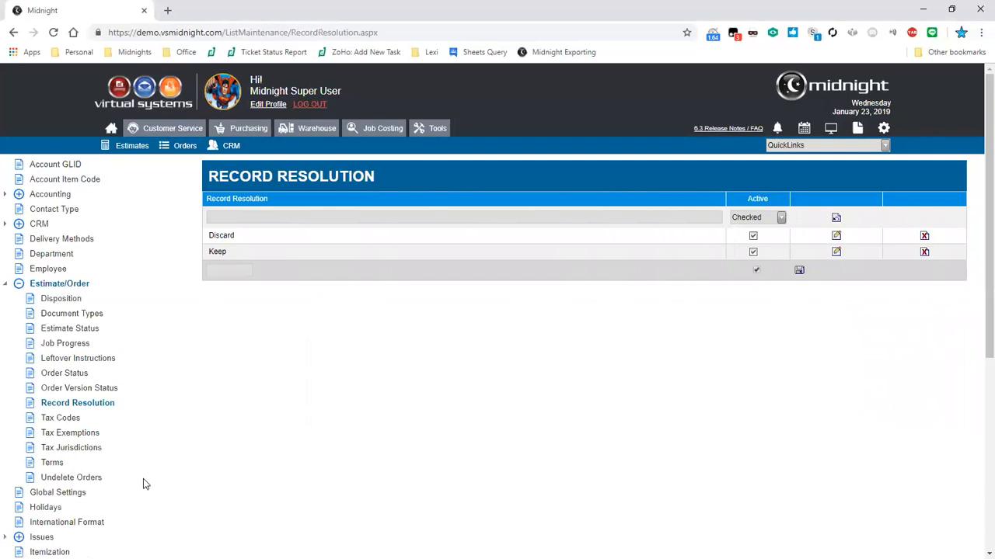
# Show the Undelete Orders list of deleted orders by project and customer
pyautogui.click(93, 480)
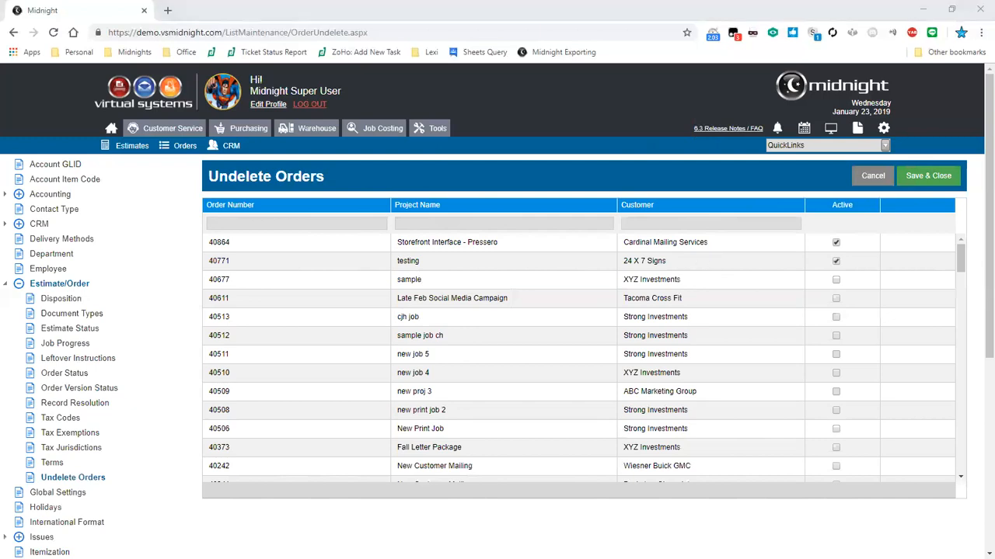
# Collapse the Estimate/Order lists and show Global Settings on Company Settings
pyautogui.click(25, 286)
pyautogui.click(43, 302)
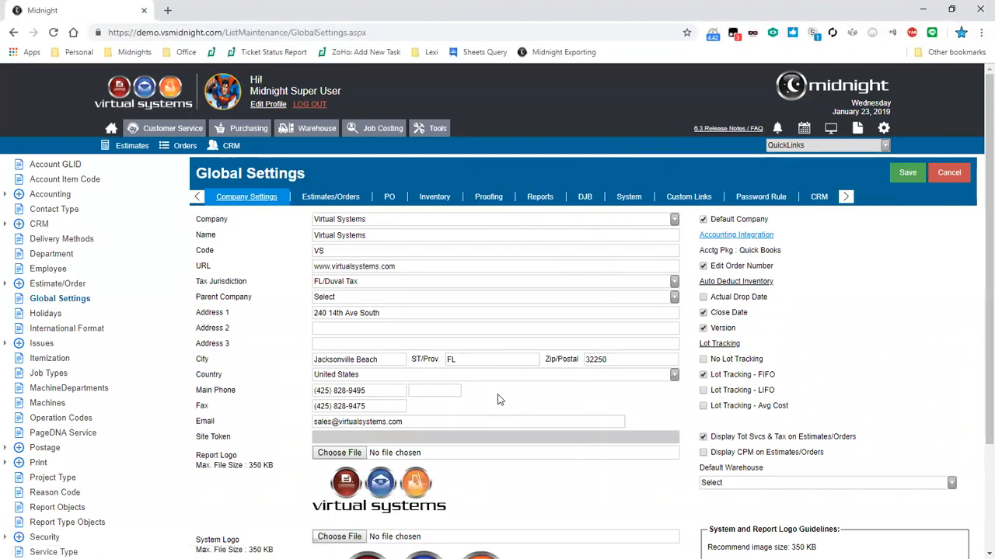
pyautogui.click(724, 241)
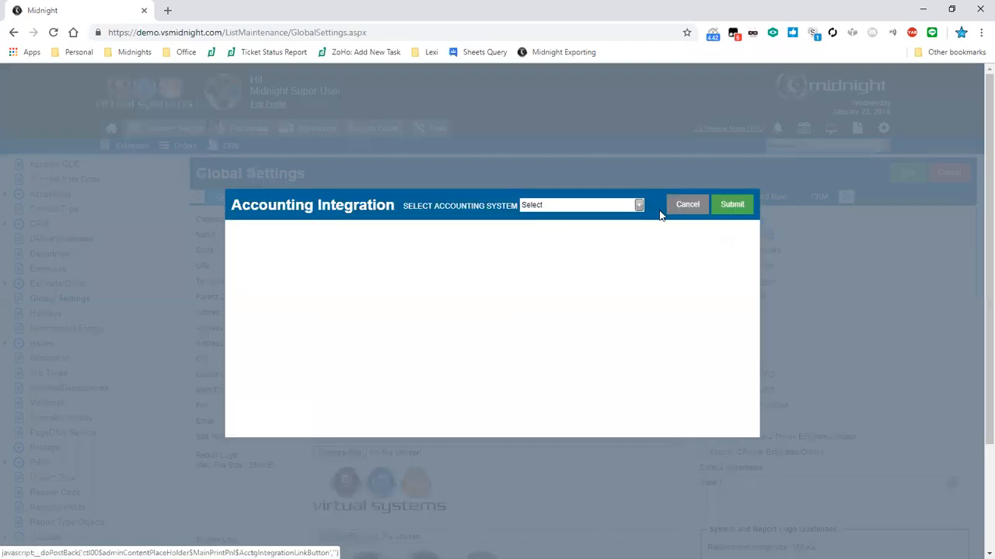
pyautogui.click(638, 206)
pyautogui.moveTo(657, 255)
pyautogui.mouseDown()
pyautogui.moveTo(666, 303)
pyautogui.moveTo(658, 248)
pyautogui.mouseUp()
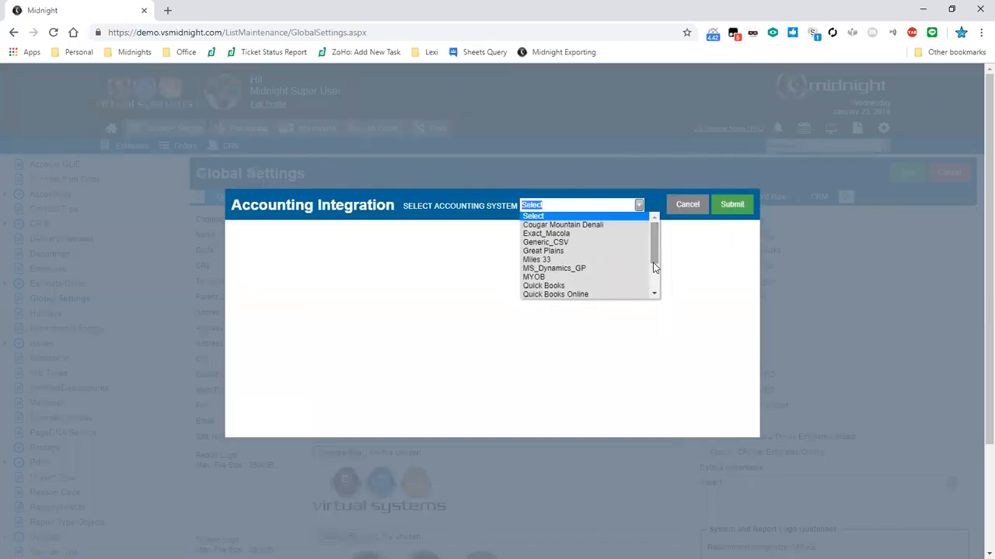
pyautogui.click(699, 213)
pyautogui.click(699, 213)
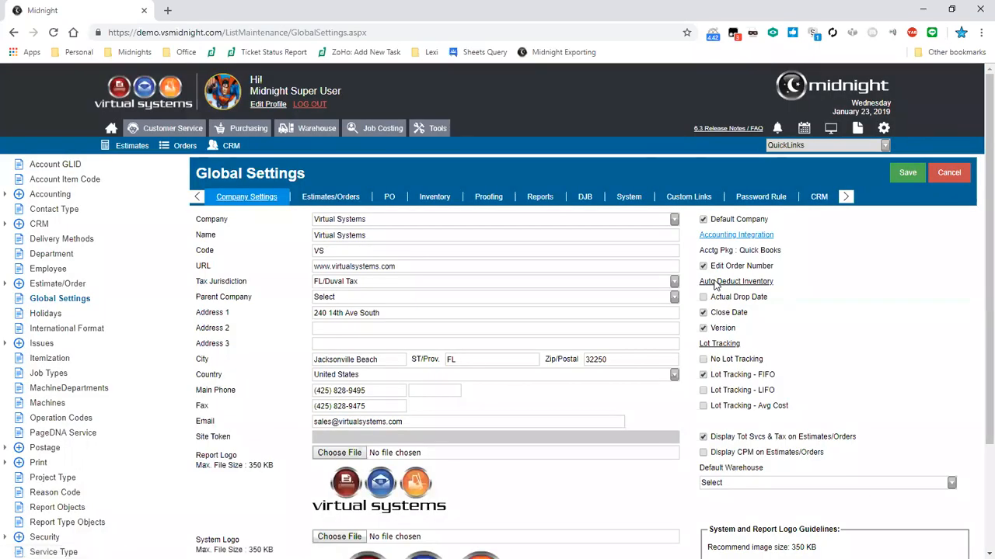
pyautogui.moveTo(774, 267); pyautogui.dragTo(710, 268)
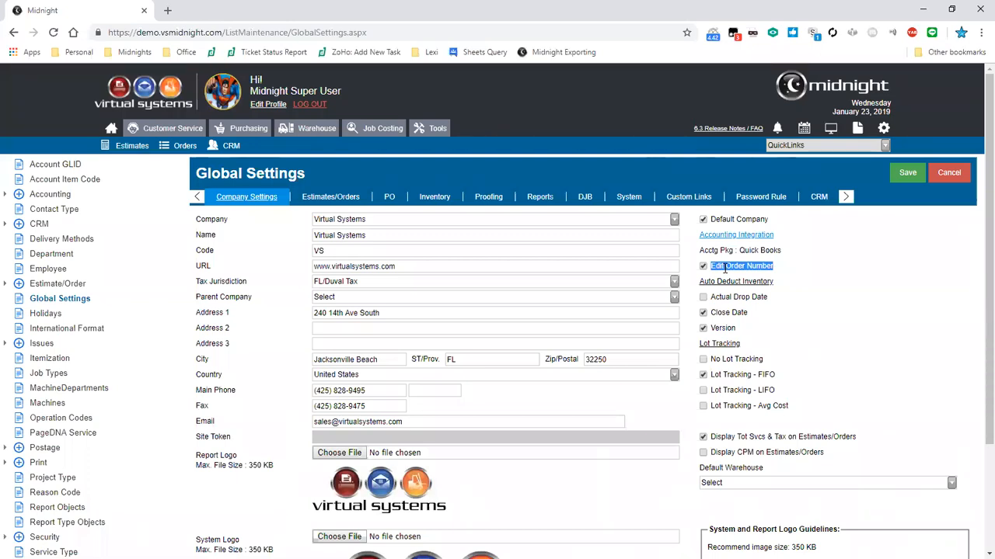
pyautogui.click(725, 269)
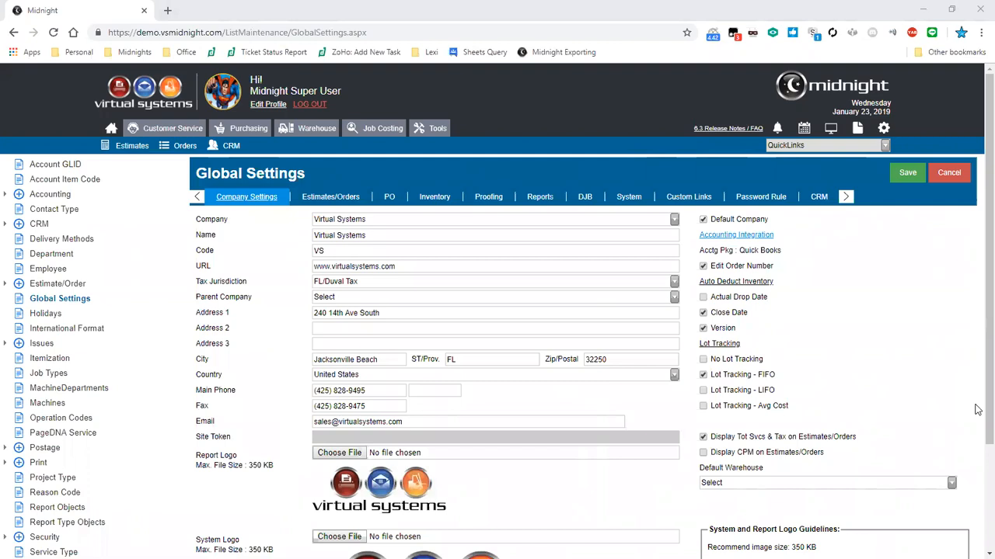
pyautogui.doubleClick(729, 443)
pyautogui.moveTo(828, 452); pyautogui.dragTo(737, 453)
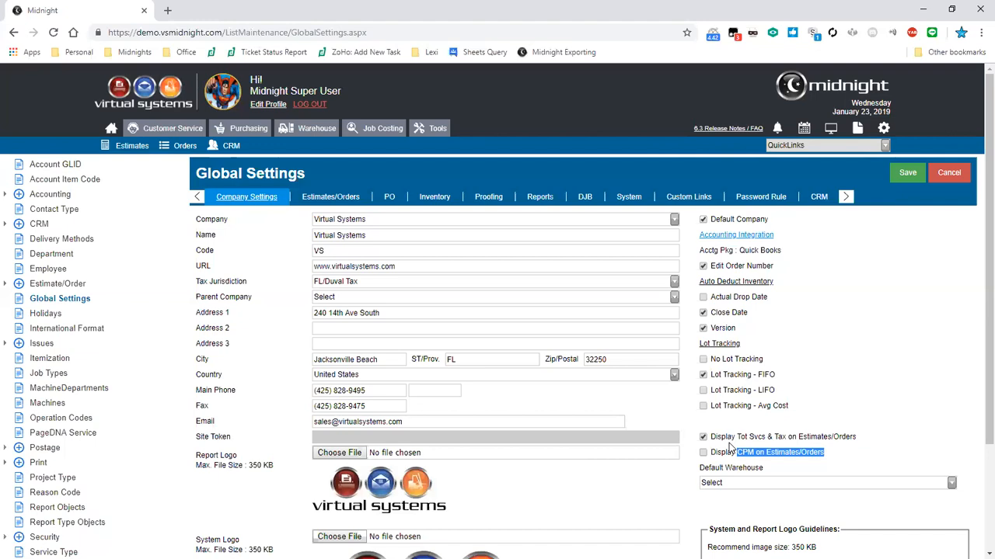
# Show the Estimates/Orders settings, highlighting the Auto update CRM Info on Copy option
pyautogui.click(314, 201)
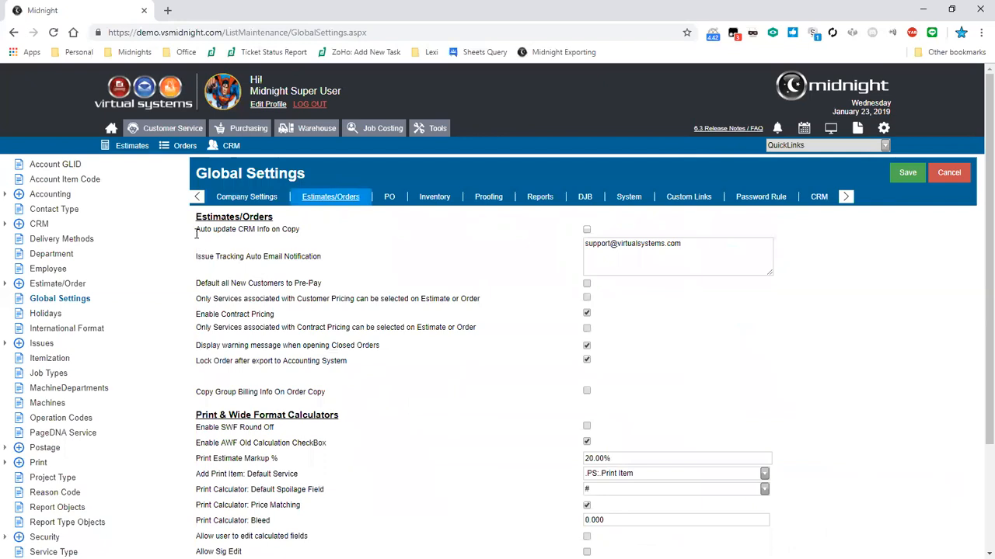
pyautogui.moveTo(195, 226); pyautogui.dragTo(303, 235)
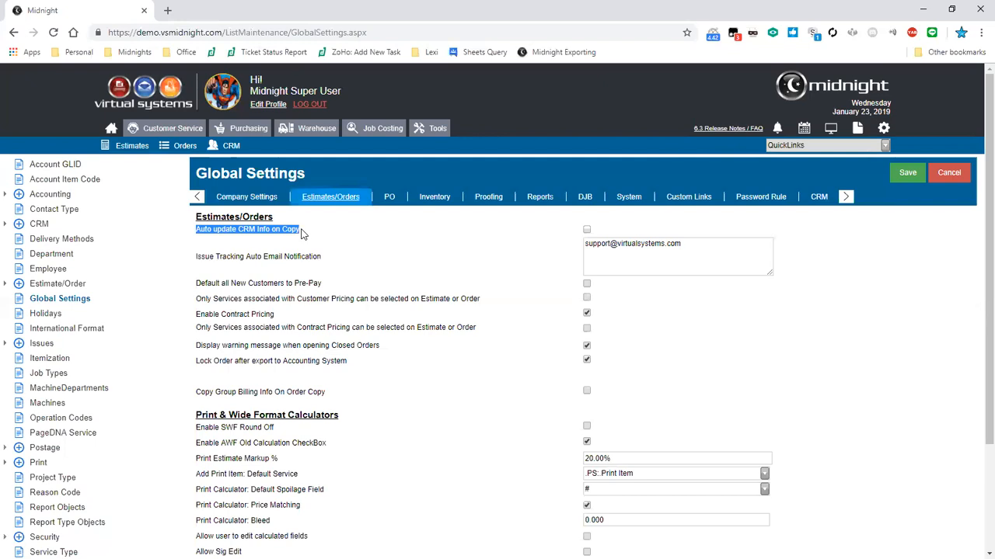
pyautogui.click(342, 253)
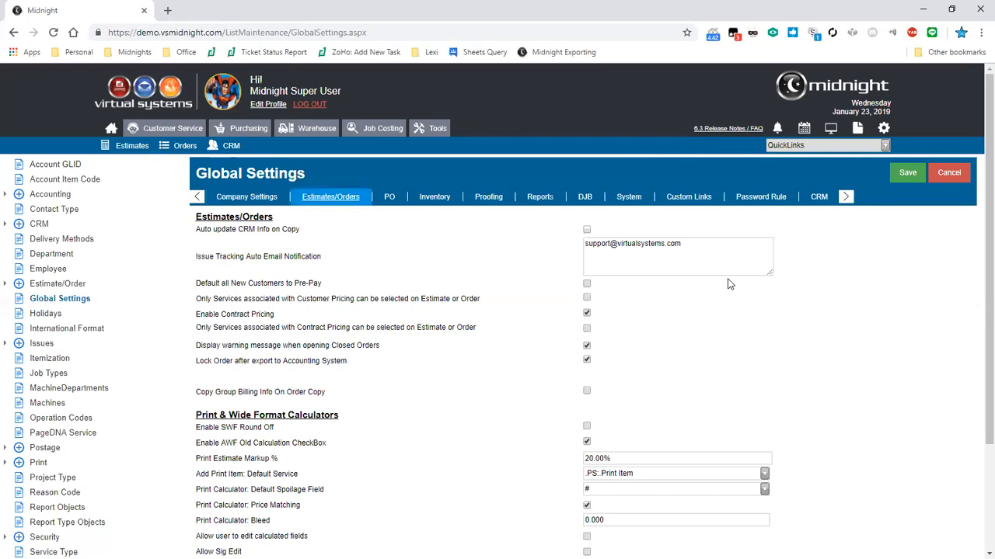
# Append a comma and a second staff e-mail address to the Issue Tracking notification field
pyautogui.tripleClick(608, 267)
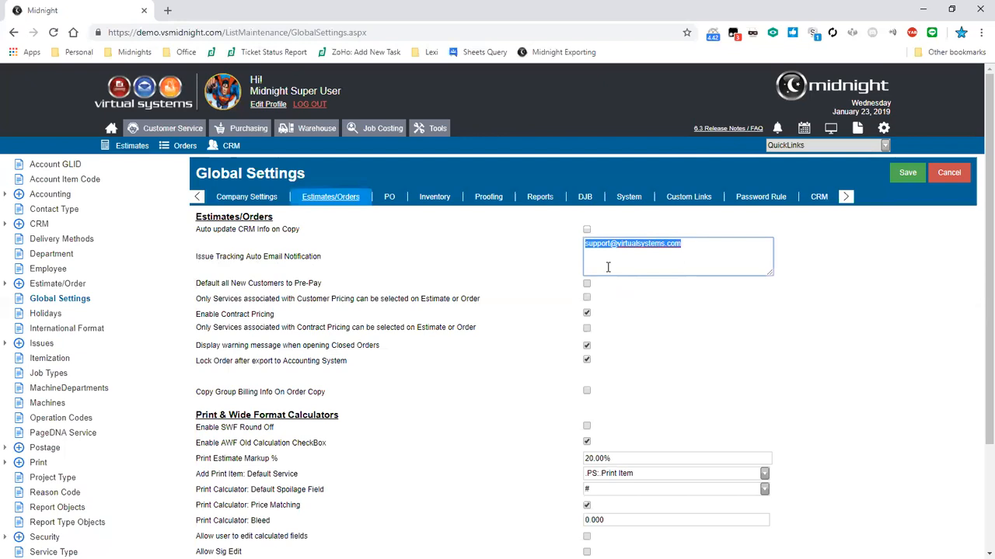
pyautogui.click(607, 267)
pyautogui.click(726, 266)
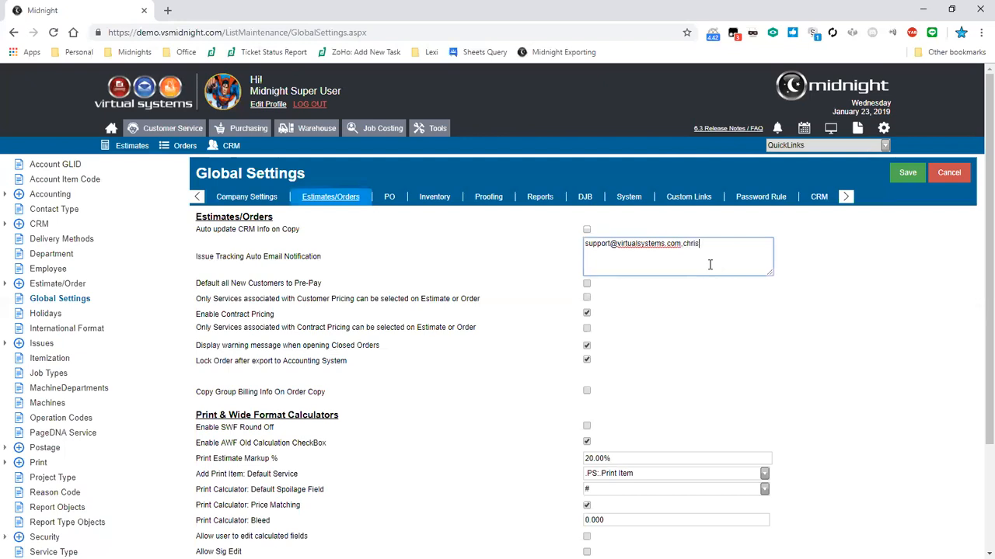
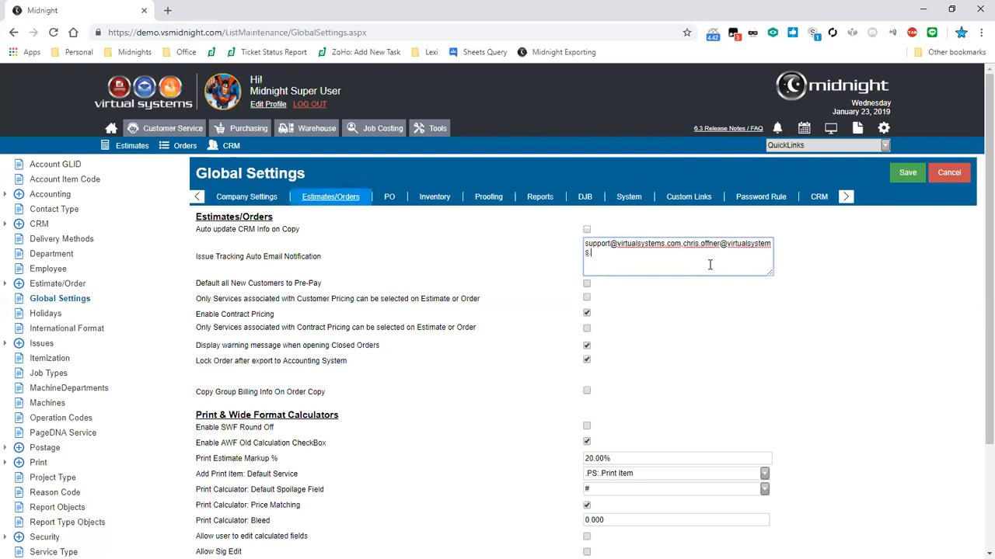
pyautogui.click(706, 318)
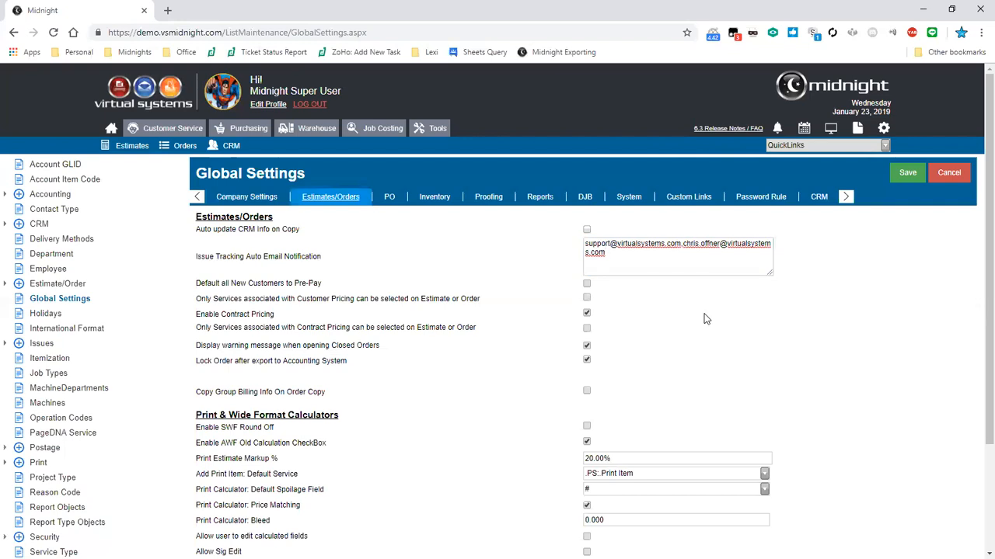
pyautogui.click(683, 244)
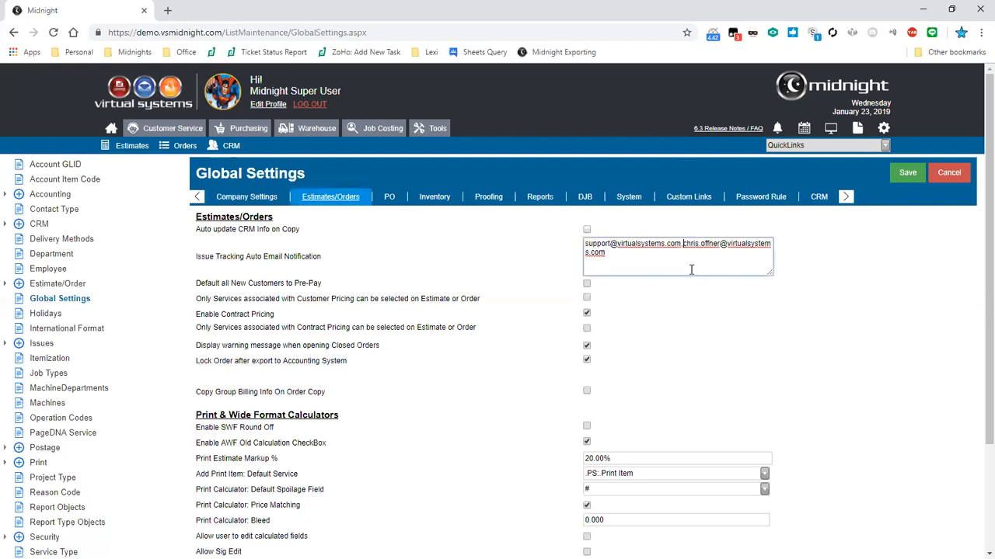
pyautogui.write('<>')
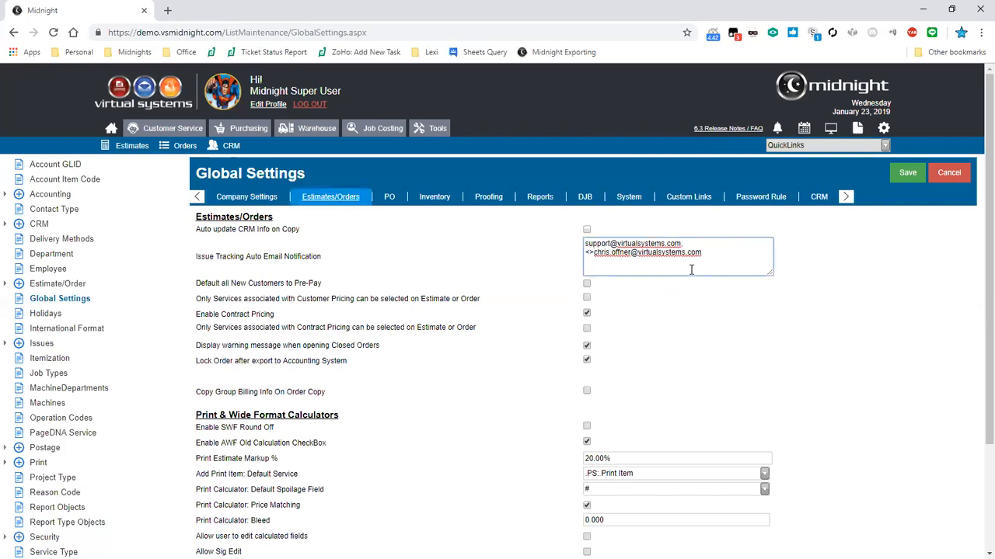
pyautogui.press('BackSpace')
pyautogui.press('BackSpace')
pyautogui.press('Return')
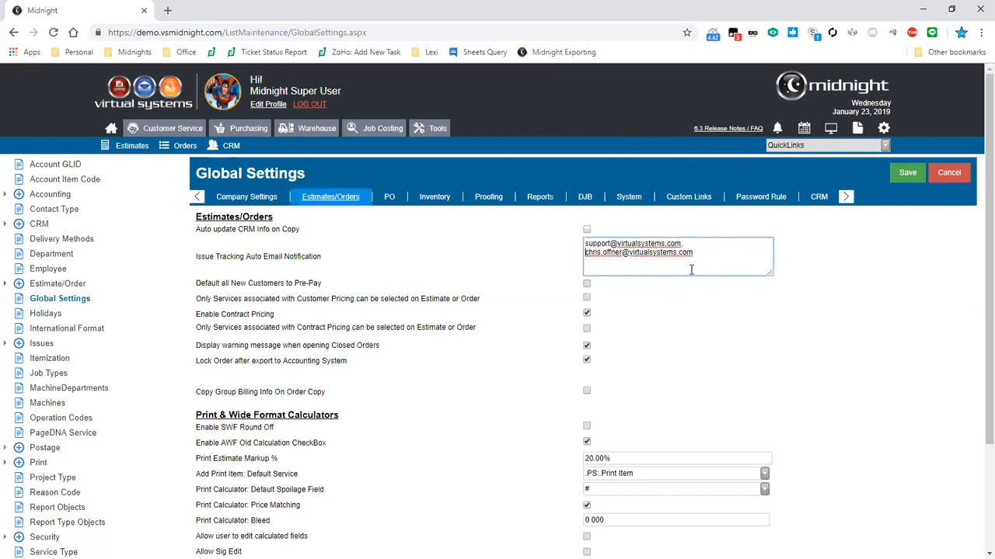
pyautogui.press('BackSpace')
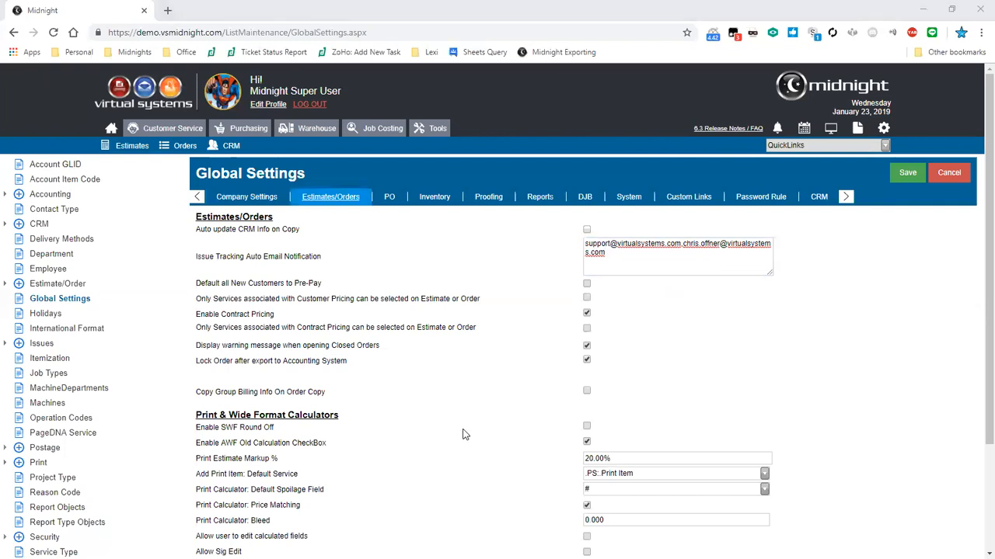
pyautogui.moveTo(195, 345); pyautogui.dragTo(379, 345)
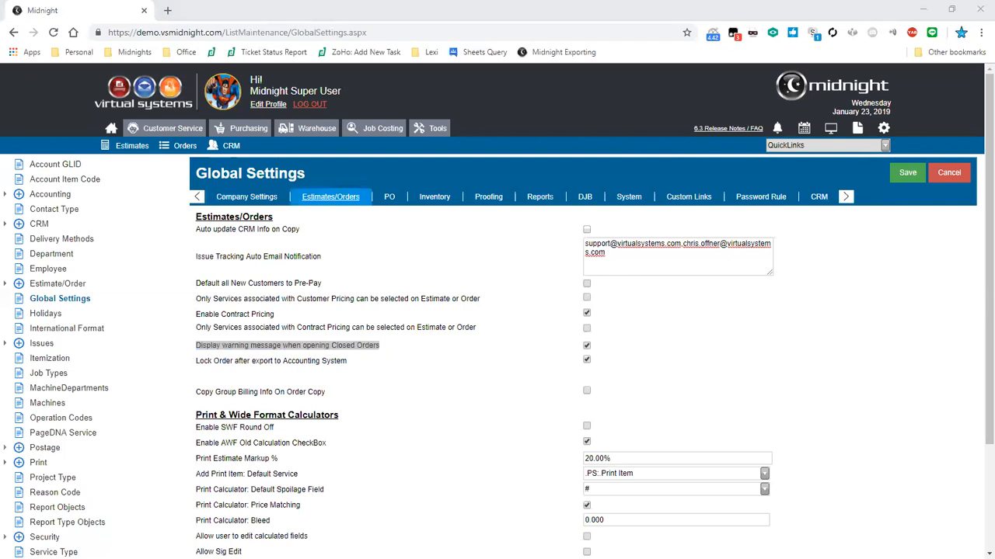
pyautogui.click(466, 366)
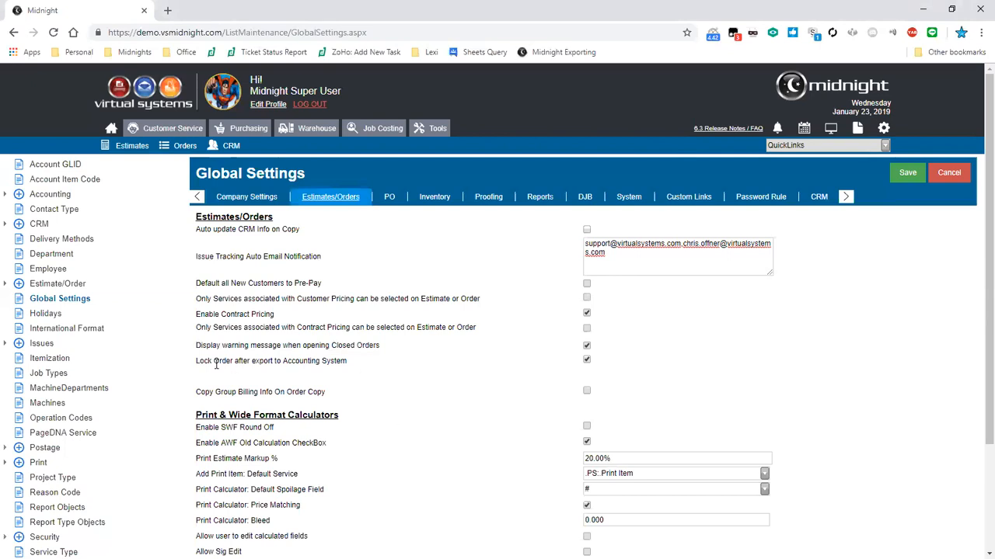
pyautogui.moveTo(197, 360); pyautogui.dragTo(350, 378)
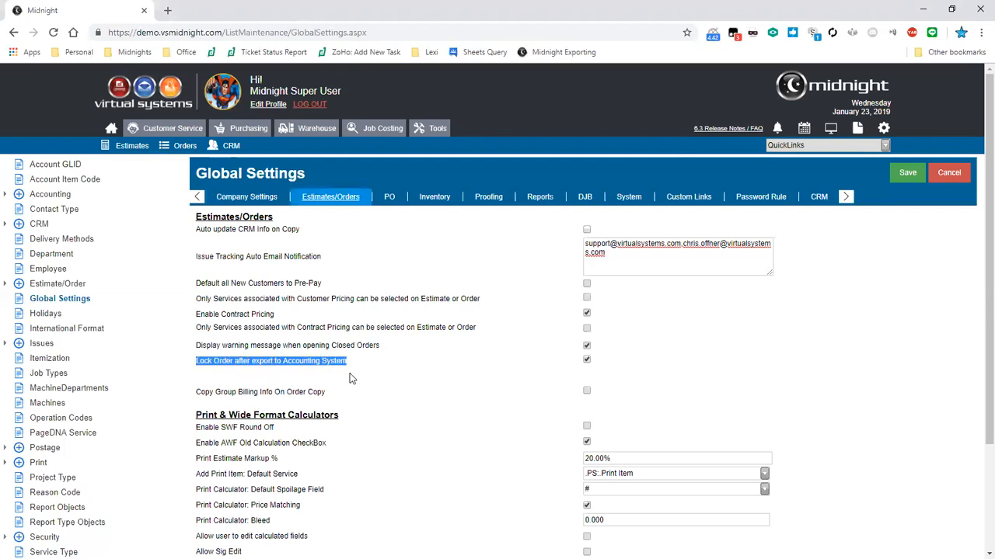
pyautogui.click(620, 383)
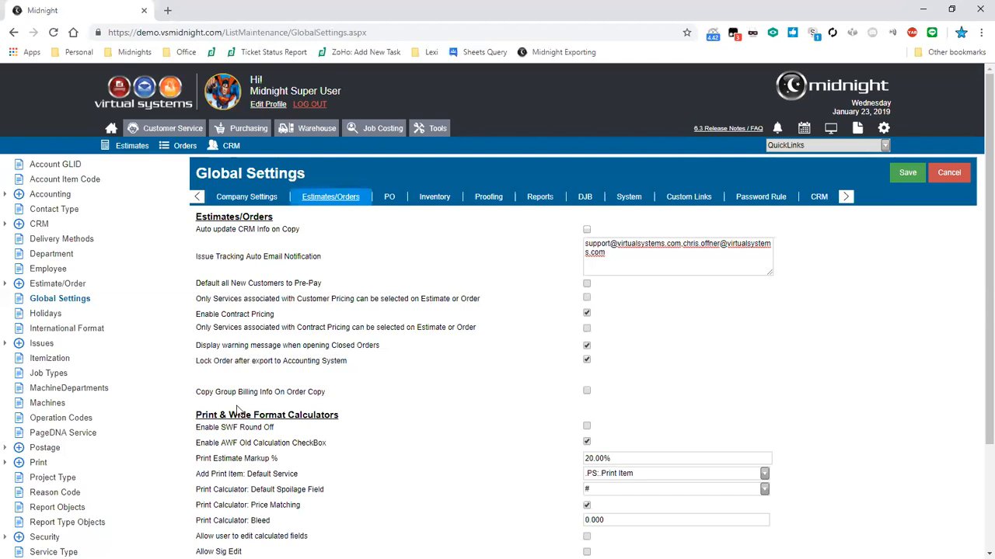
pyautogui.moveTo(197, 400); pyautogui.dragTo(284, 405)
pyautogui.click(284, 406)
pyautogui.moveTo(202, 391); pyautogui.dragTo(317, 391)
pyautogui.click(288, 330)
pyautogui.moveTo(201, 299); pyautogui.dragTo(378, 319)
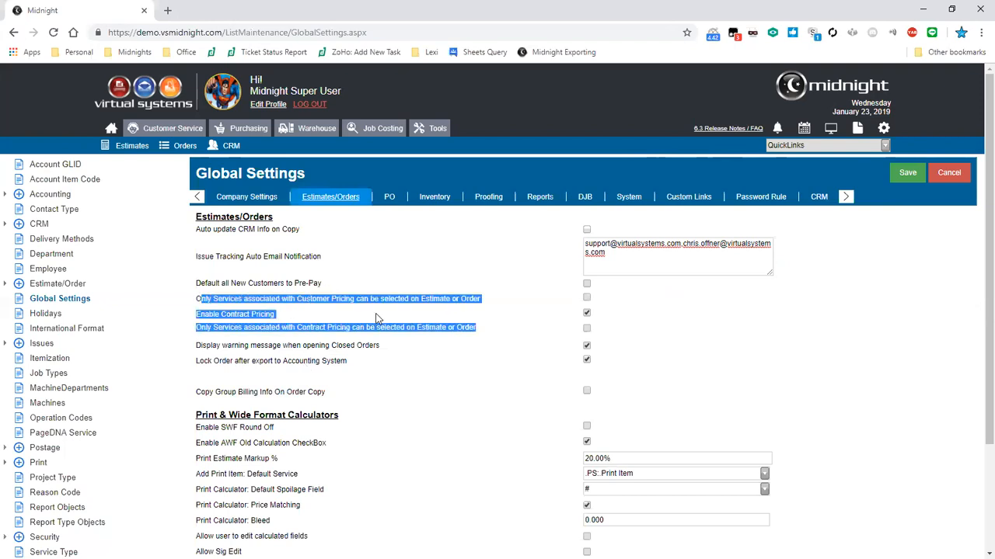
pyautogui.click(378, 319)
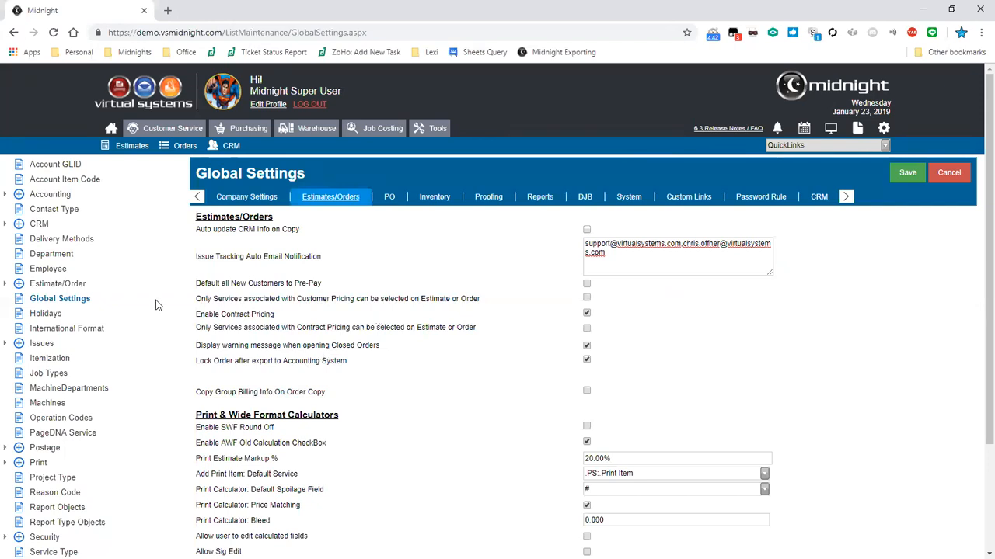
# Expand Issues, view Issue Statuses, then show the Issue Types list and collapse the group
pyautogui.click(8, 345)
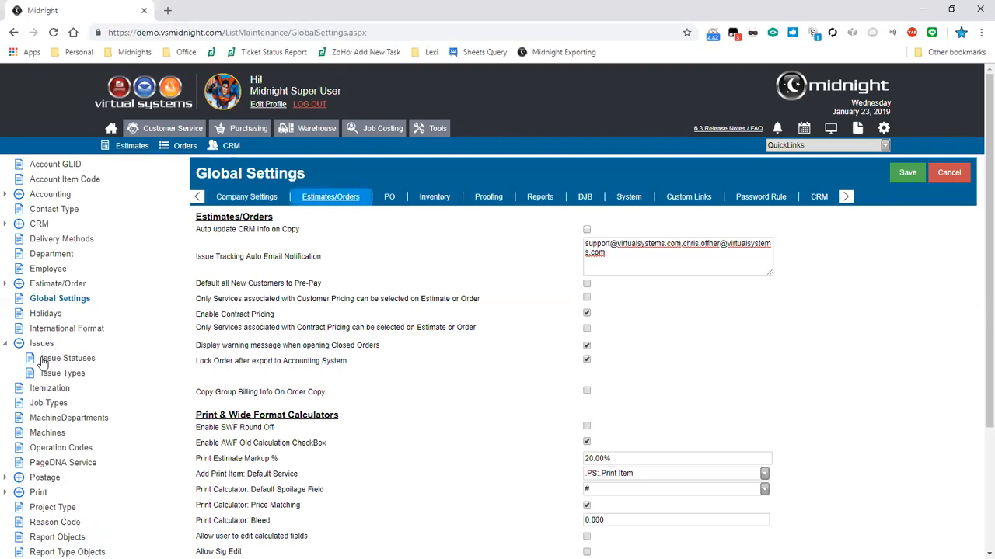
pyautogui.click(45, 361)
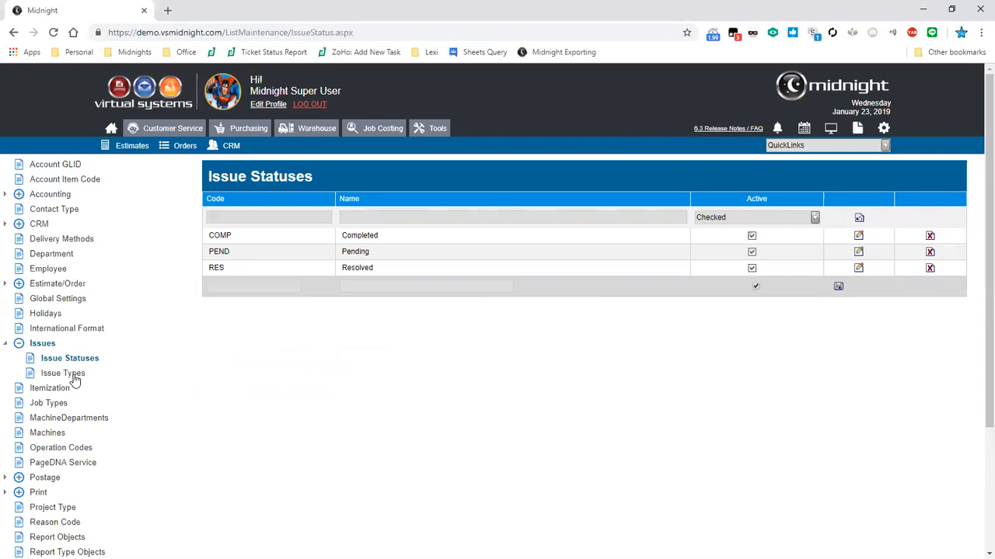
pyautogui.click(62, 374)
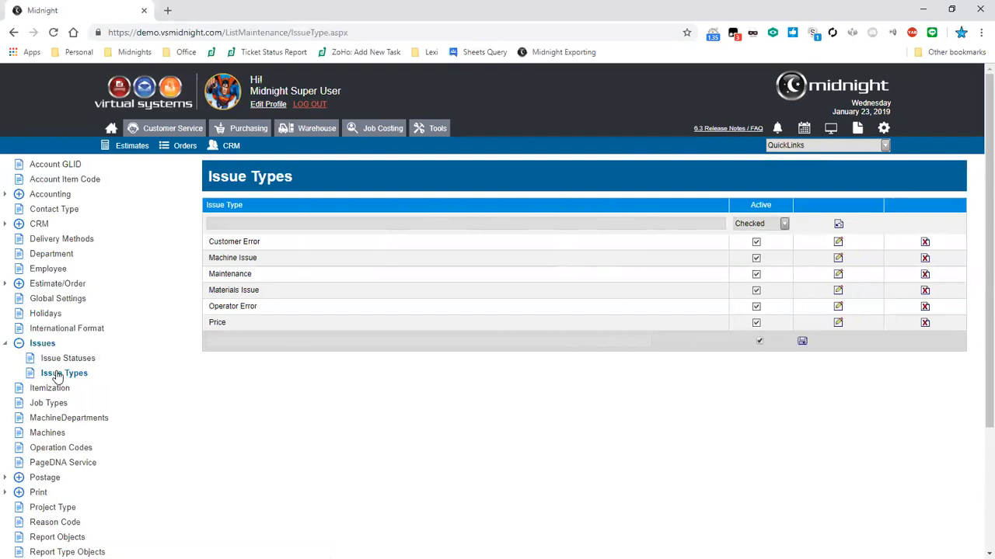
pyautogui.click(6, 344)
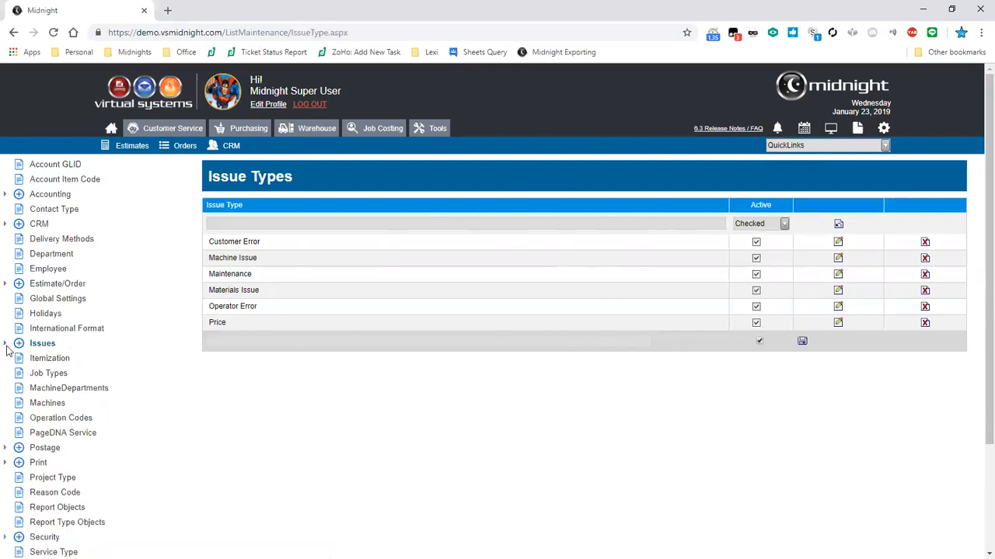
# Open Job Types and review its active Pro Bono, Fulfillment and On Demand entries
pyautogui.click(59, 376)
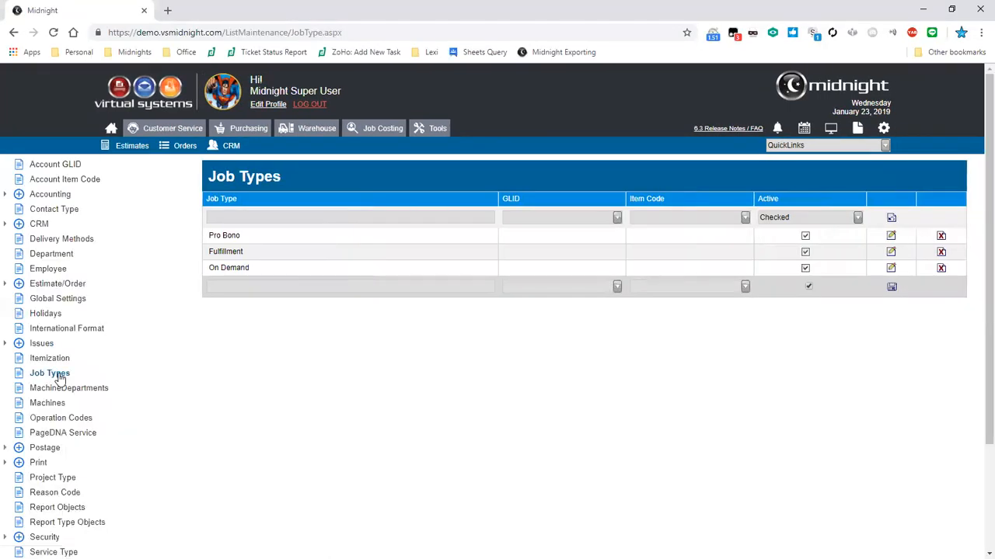
pyautogui.moveTo(247, 241)
pyautogui.mouseDown()
pyautogui.moveTo(213, 247)
pyautogui.moveTo(253, 259)
pyautogui.mouseUp()
pyautogui.click(254, 259)
pyautogui.scroll(-3, 616, 221)
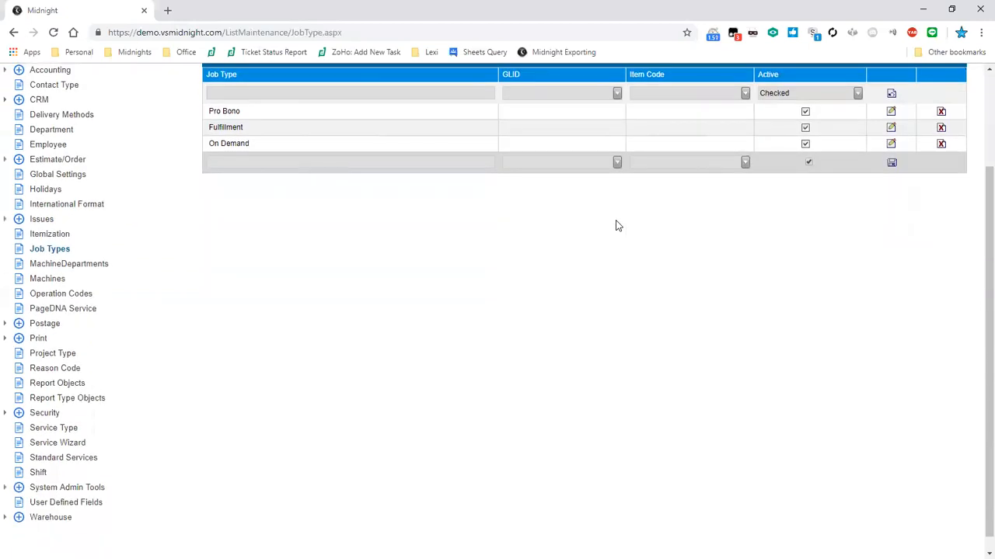
pyautogui.scroll(-1, 615, 226)
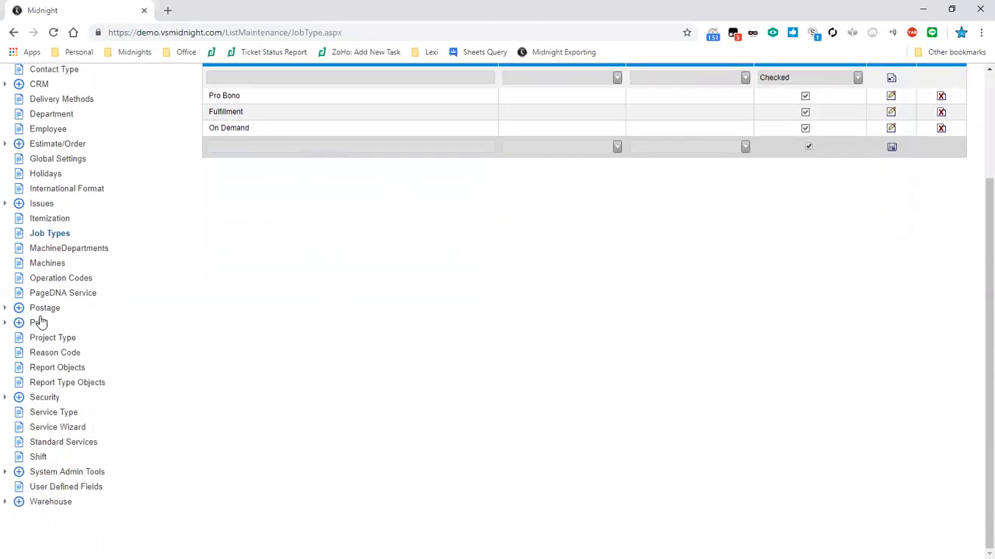
# Expand Postage, view Mail Geography (Local, N/A, National, Regional), then open Postage Affix
pyautogui.click(6, 310)
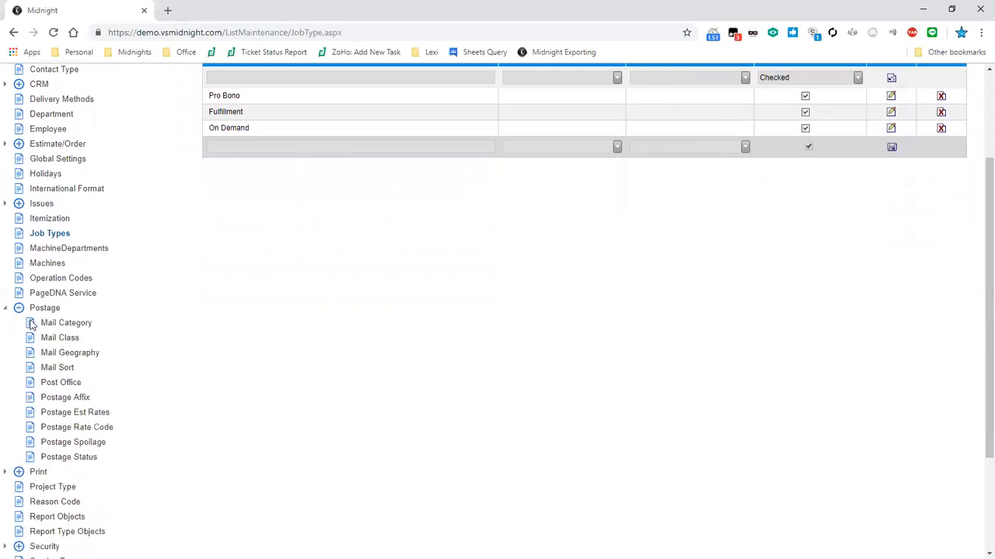
pyautogui.click(81, 356)
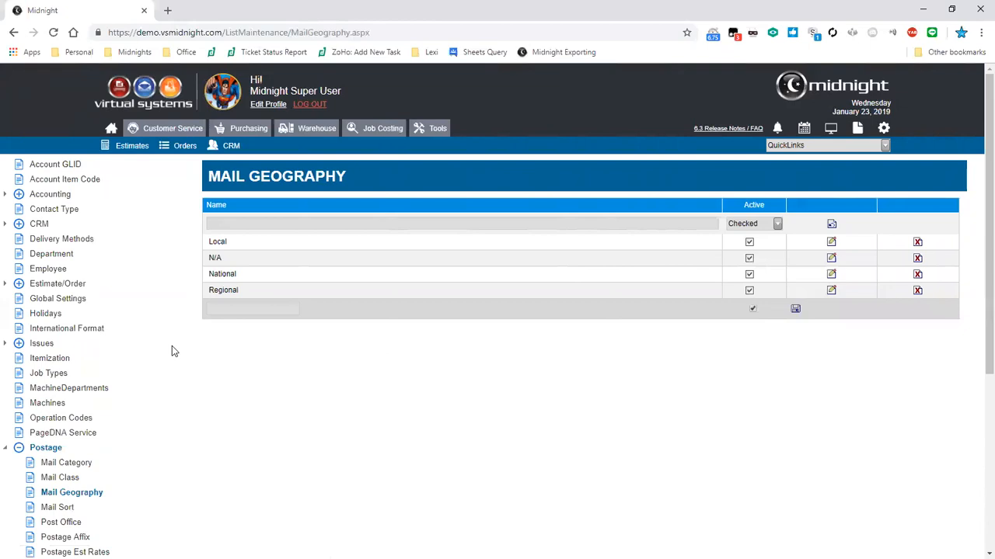
pyautogui.scroll(-2, 172, 346)
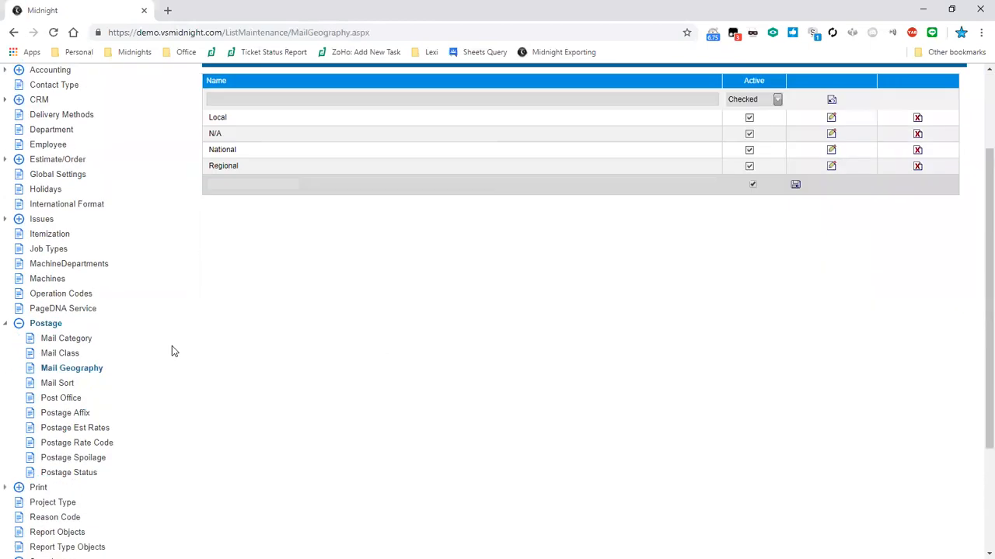
pyautogui.click(82, 417)
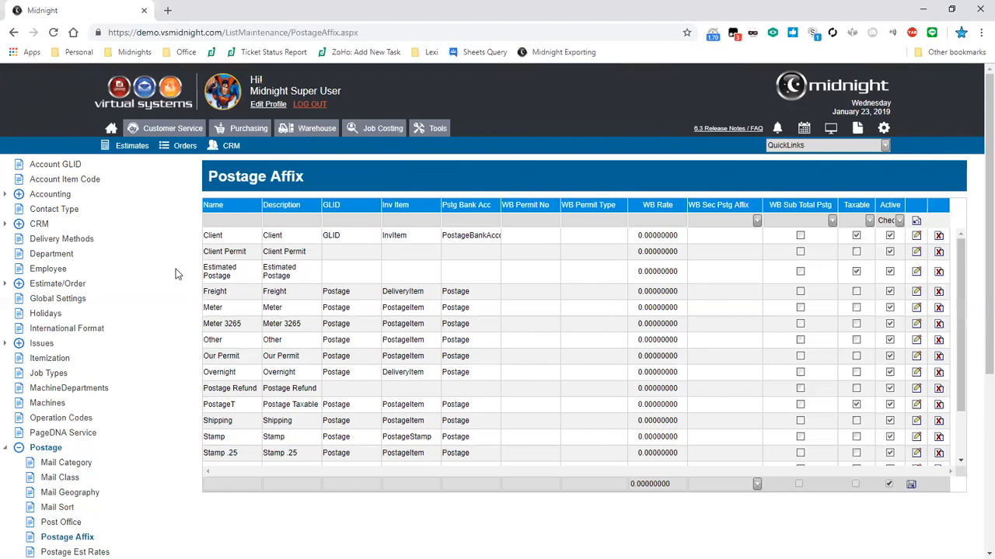
pyautogui.doubleClick(336, 299)
pyautogui.click(347, 305)
pyautogui.scroll(-3, 120, 317)
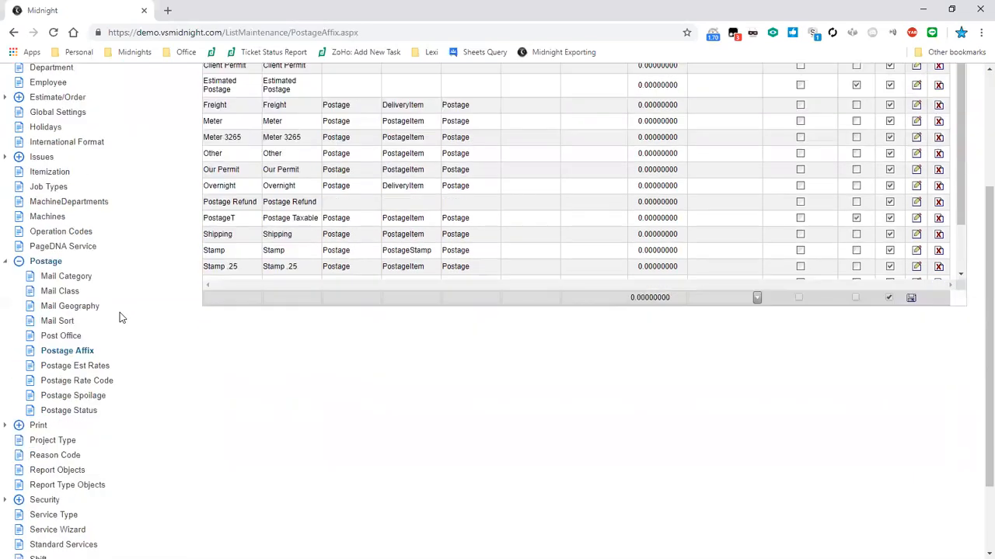
pyautogui.scroll(-2, 121, 317)
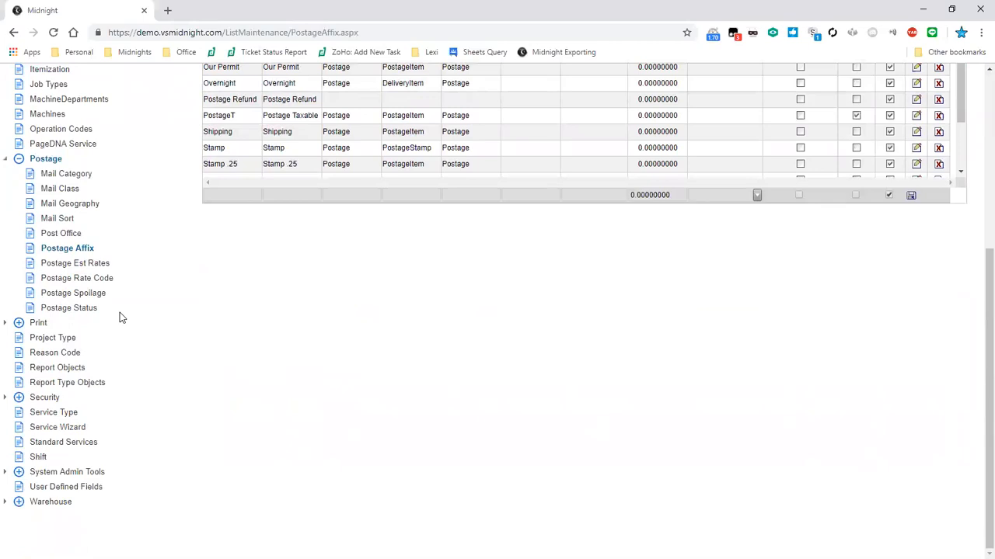
# Show User Defined Fields for the Order Version module and scroll through UDF1–UDF30
pyautogui.click(80, 490)
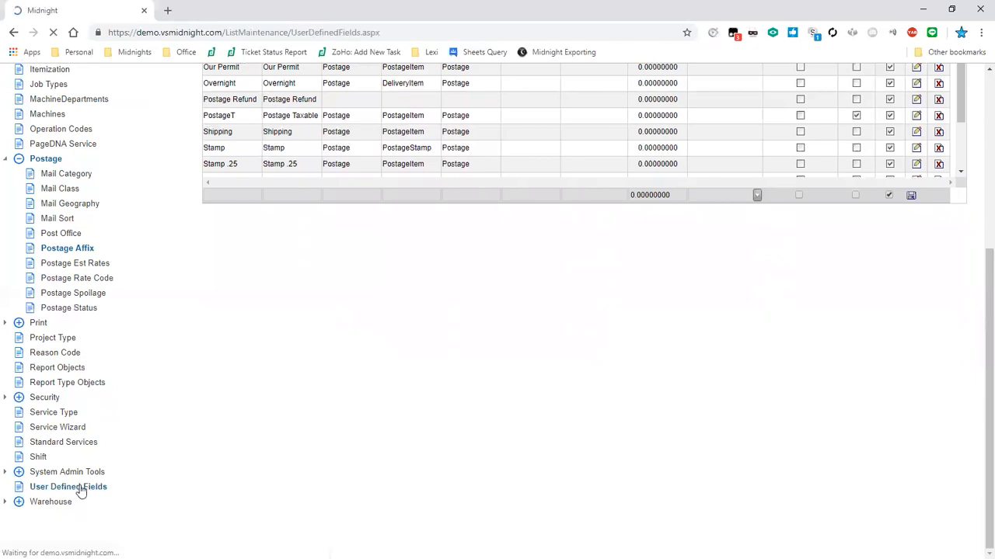
pyautogui.click(354, 205)
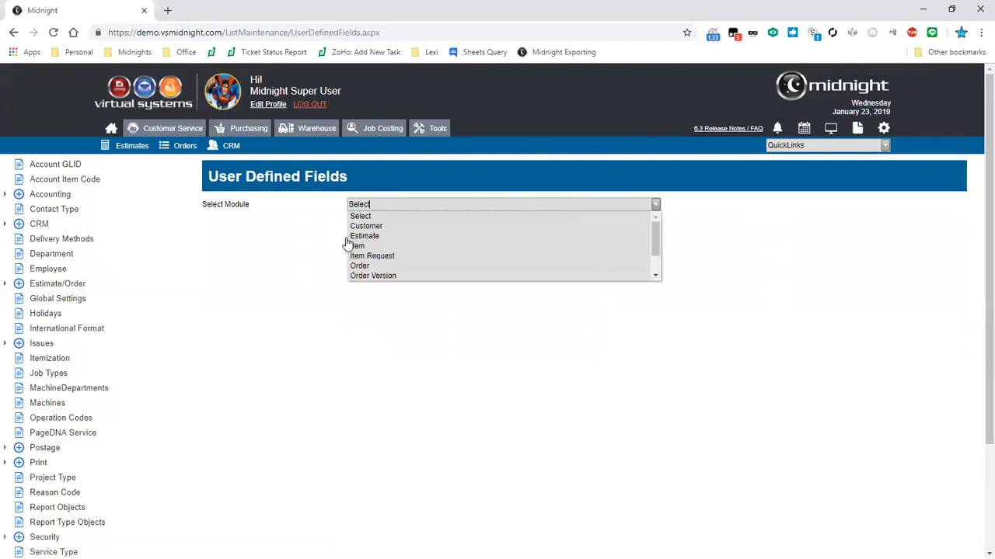
pyautogui.click(375, 276)
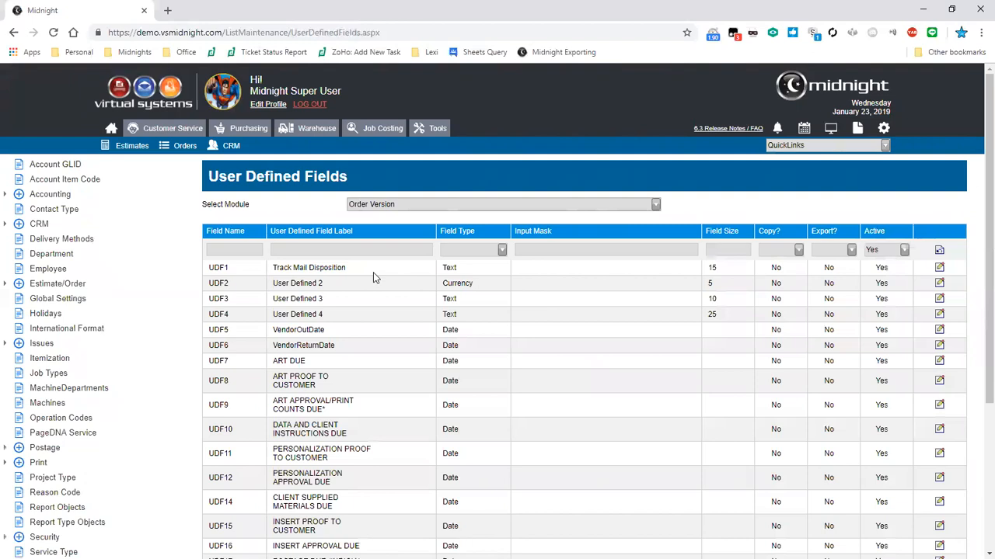
pyautogui.scroll(-3, 373, 277)
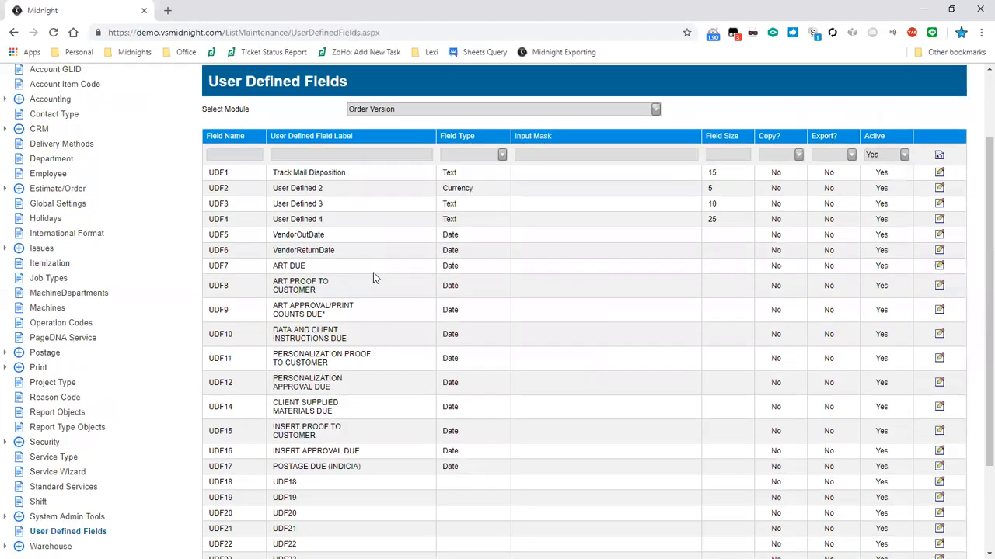
pyautogui.scroll(3, 373, 277)
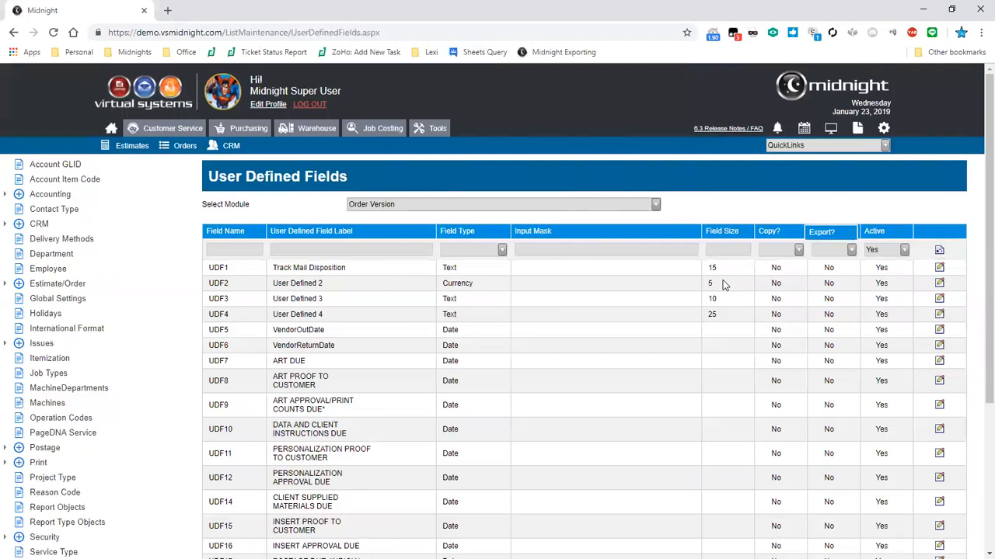
pyautogui.scroll(-2, 723, 285)
pyautogui.scroll(-1, 723, 285)
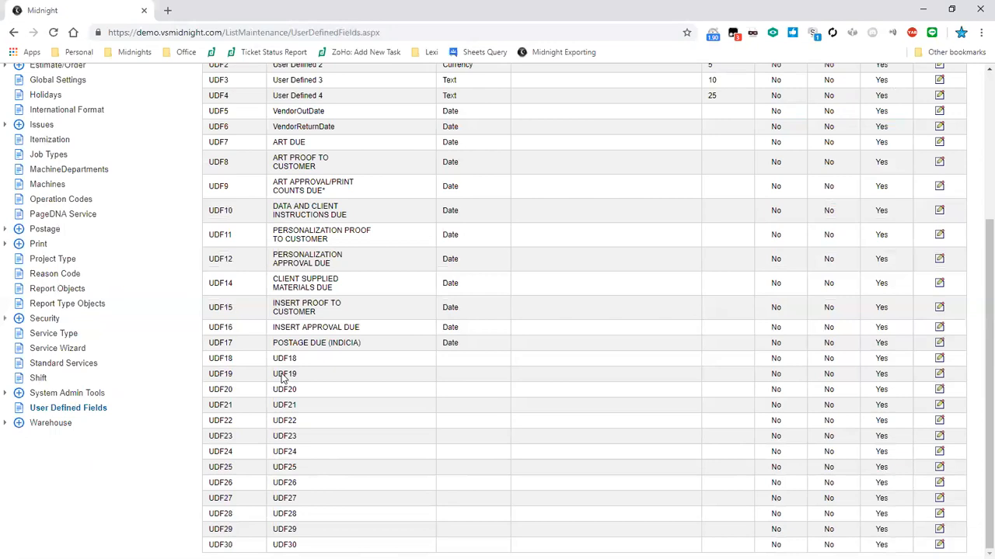
pyautogui.scroll(3, 284, 378)
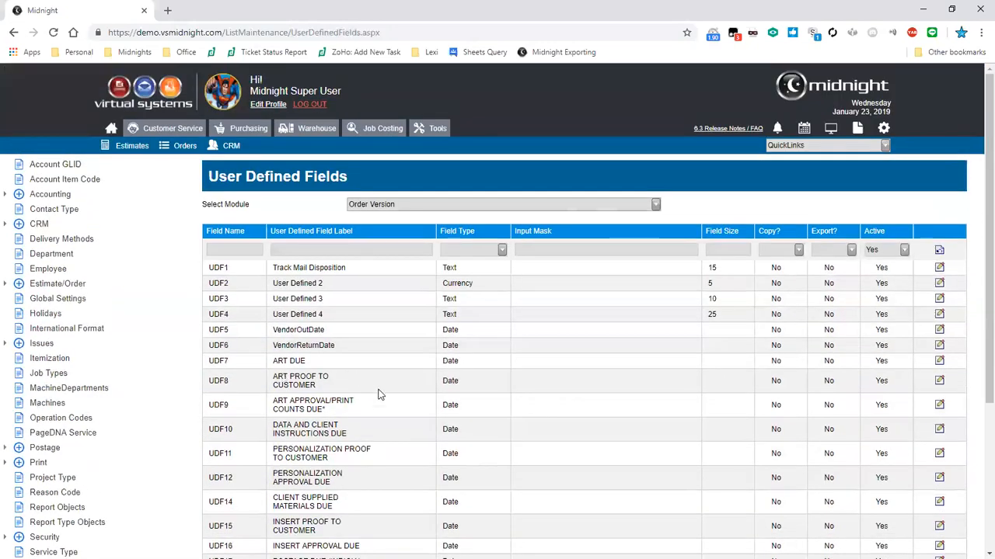
pyautogui.scroll(-3, 362, 311)
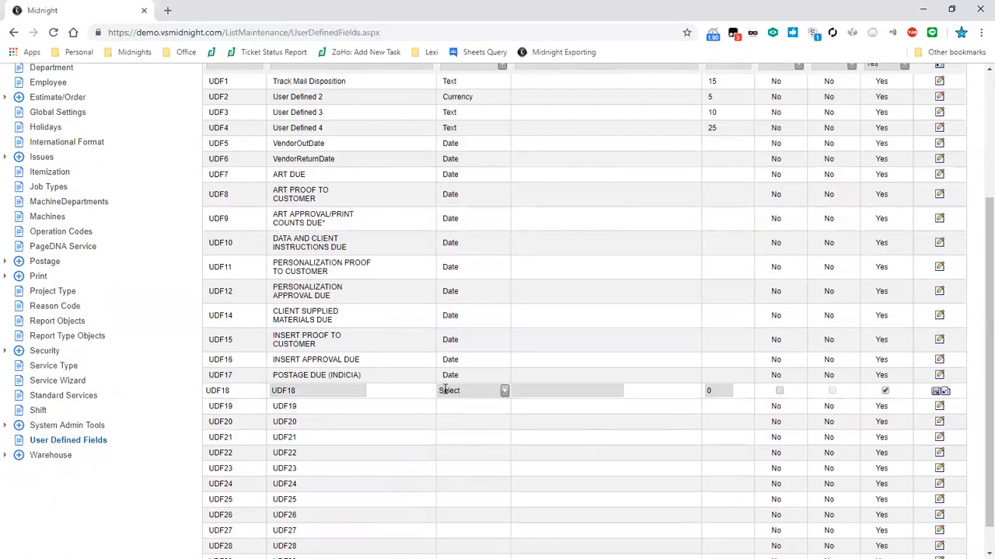
# Make UDF18 a Text field with field size 5 and Copy? unticked
pyautogui.moveTo(299, 391); pyautogui.dragTo(261, 394)
pyautogui.click(504, 391)
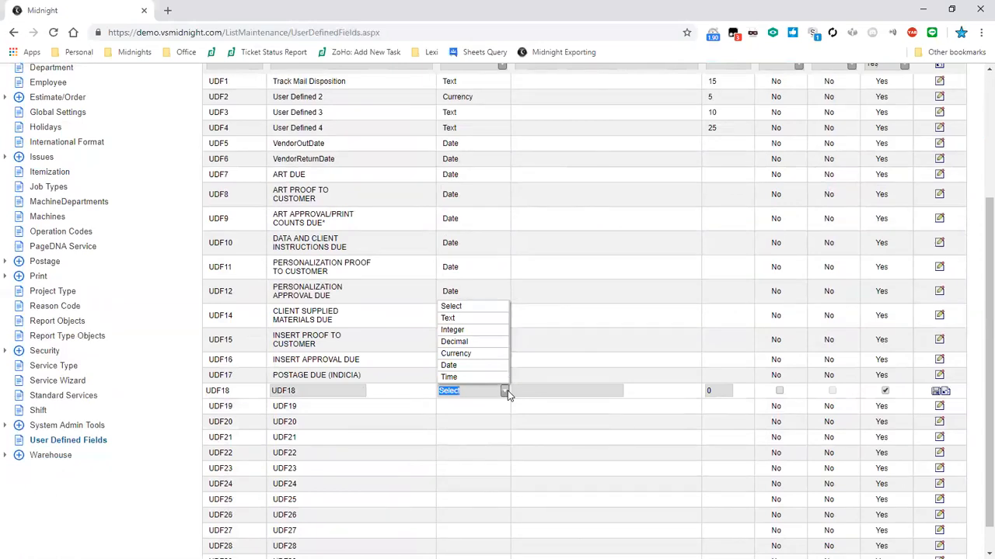
pyautogui.write('t')
pyautogui.press('Return')
pyautogui.click(528, 389)
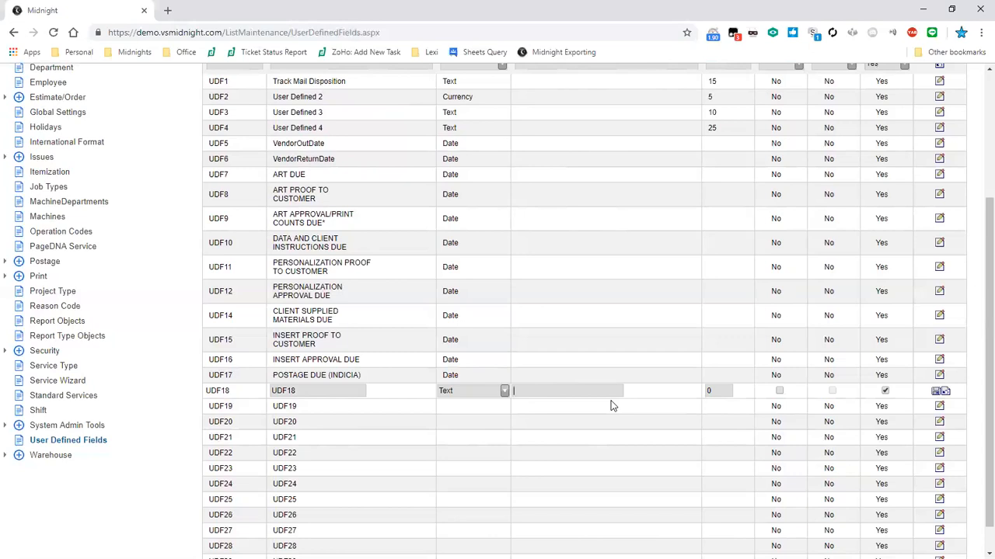
pyautogui.press('Tab')
pyautogui.scroll(3, 725, 326)
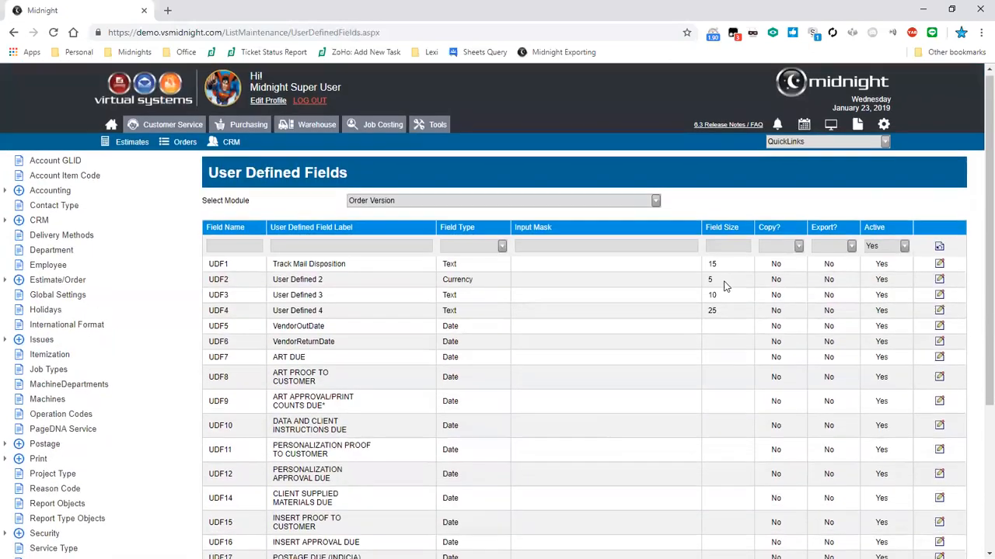
pyautogui.scroll(-2, 724, 286)
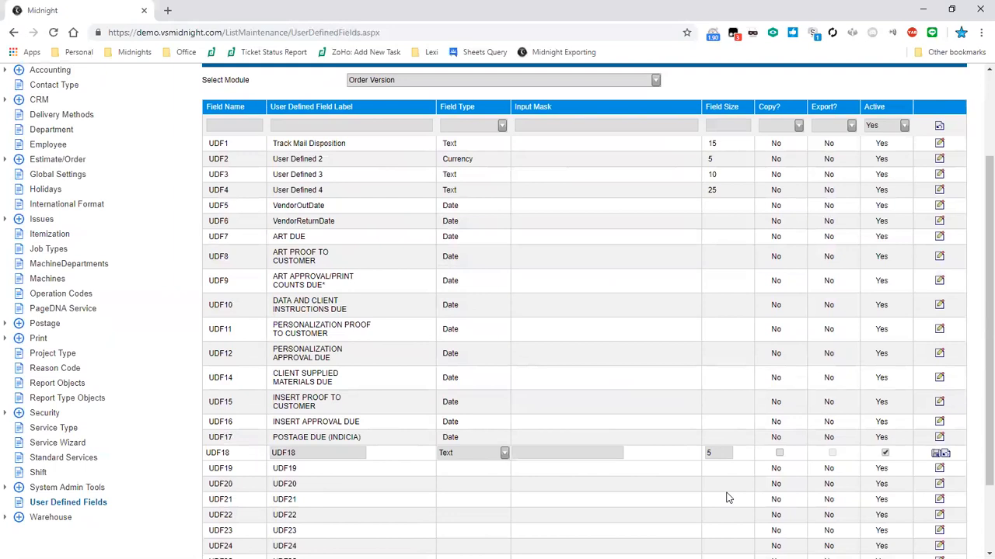
pyautogui.press('space')
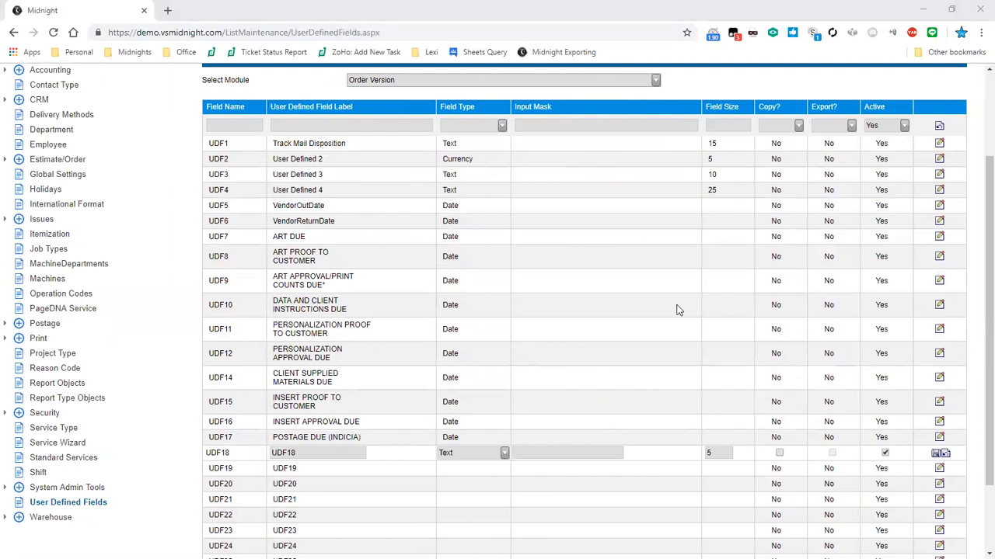
pyautogui.scroll(2, 676, 310)
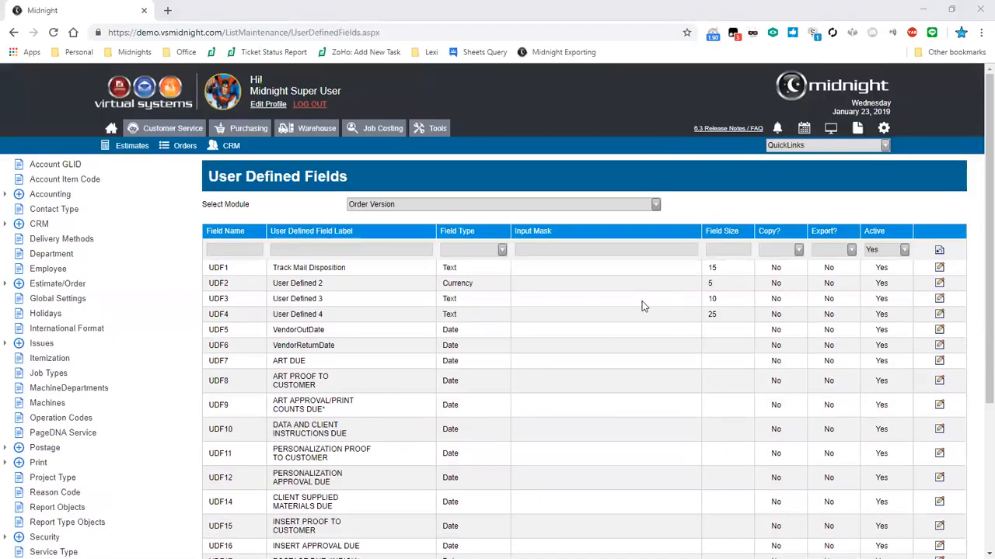
# Go to Order Search, expand Extended Search and tick Closed Orders
pyautogui.click(190, 153)
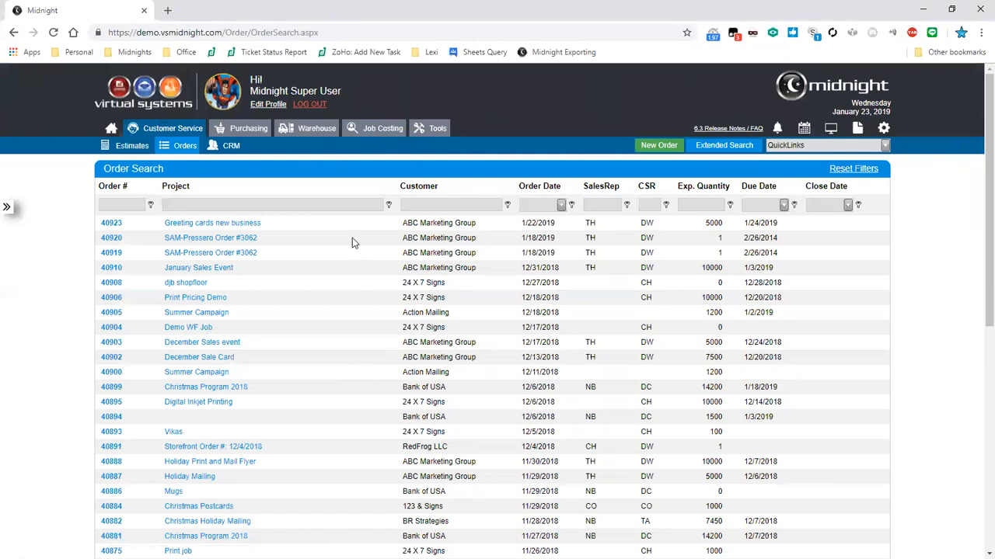
pyautogui.click(710, 152)
pyautogui.click(717, 252)
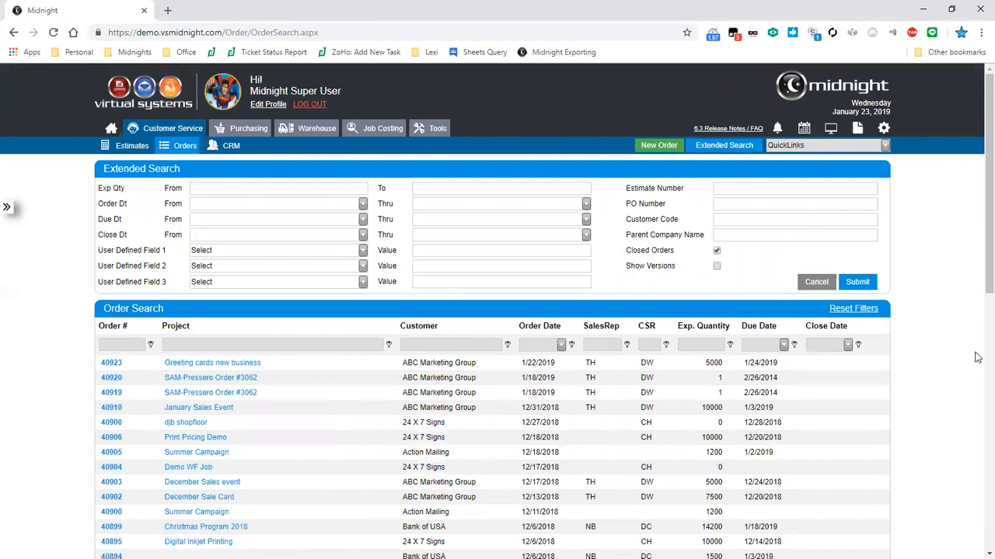
# Submit the search including closed orders and scroll the 3373 results with close dates
pyautogui.click(858, 282)
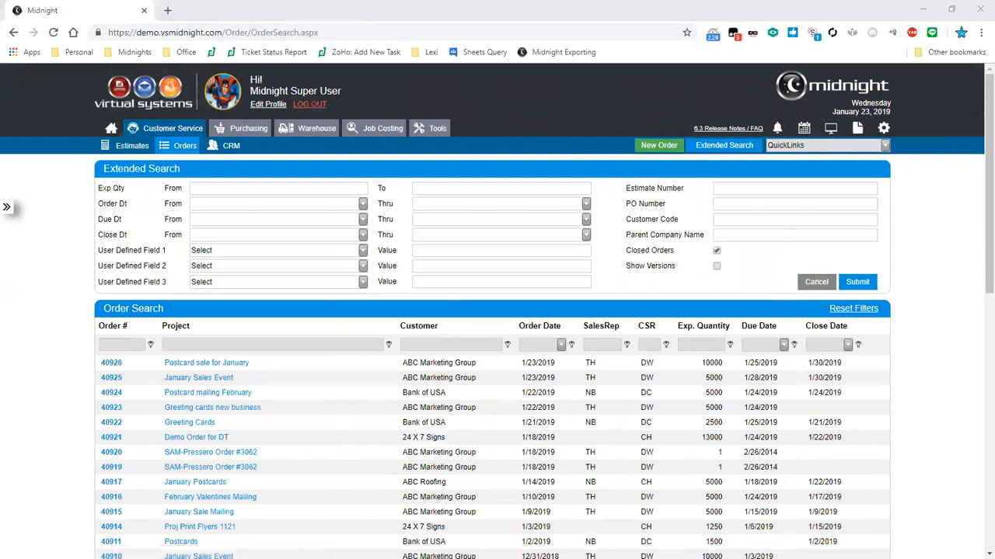
pyautogui.moveTo(843, 363); pyautogui.dragTo(808, 363)
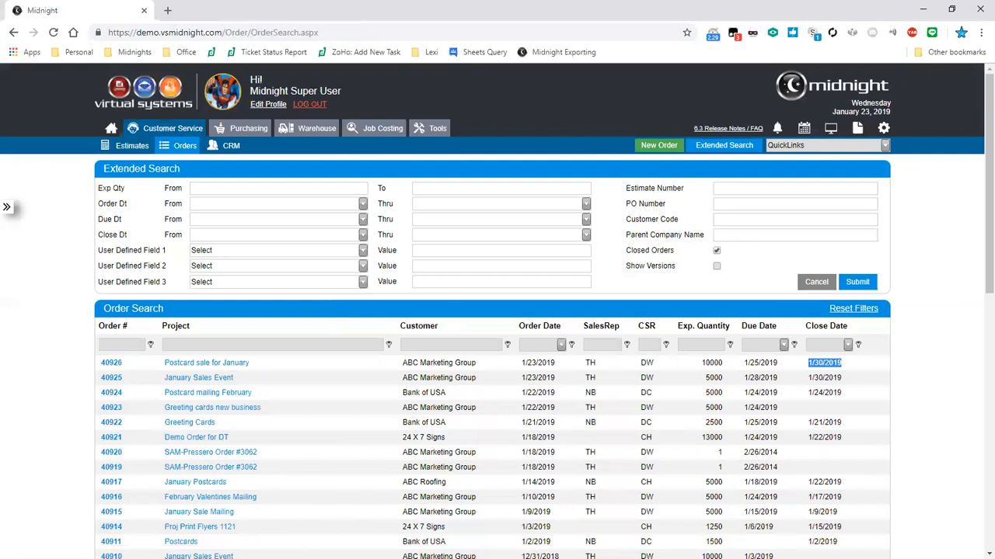
pyautogui.click(121, 345)
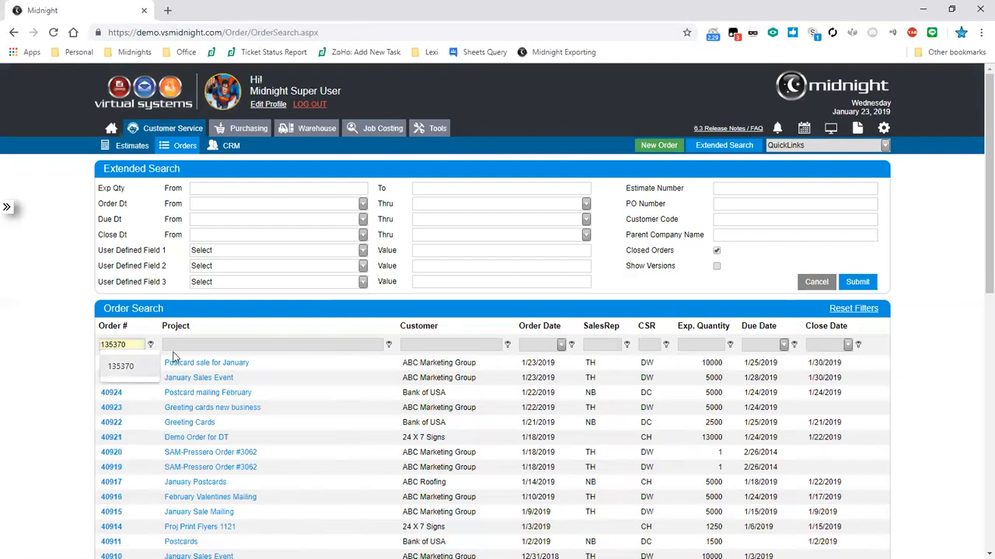
pyautogui.click(392, 177)
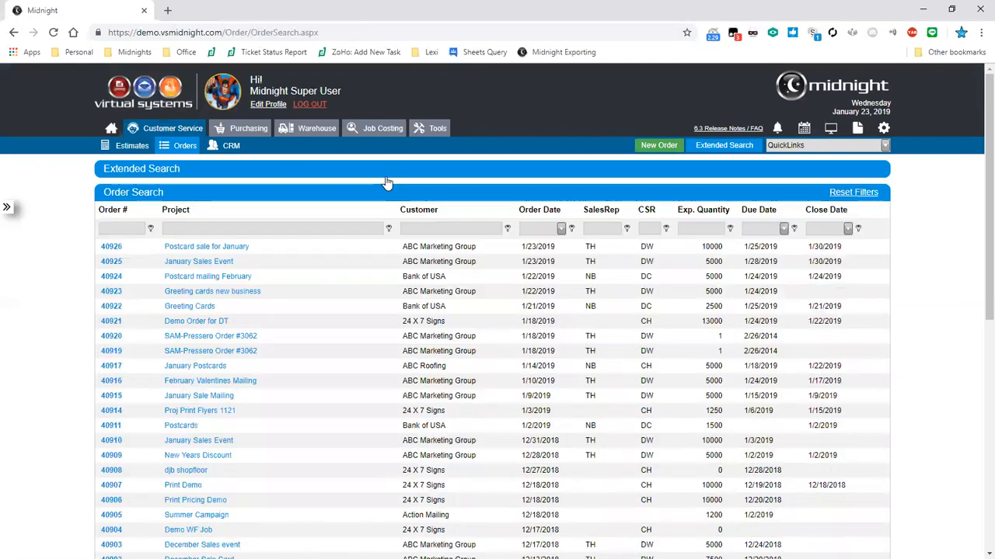
pyautogui.click(376, 177)
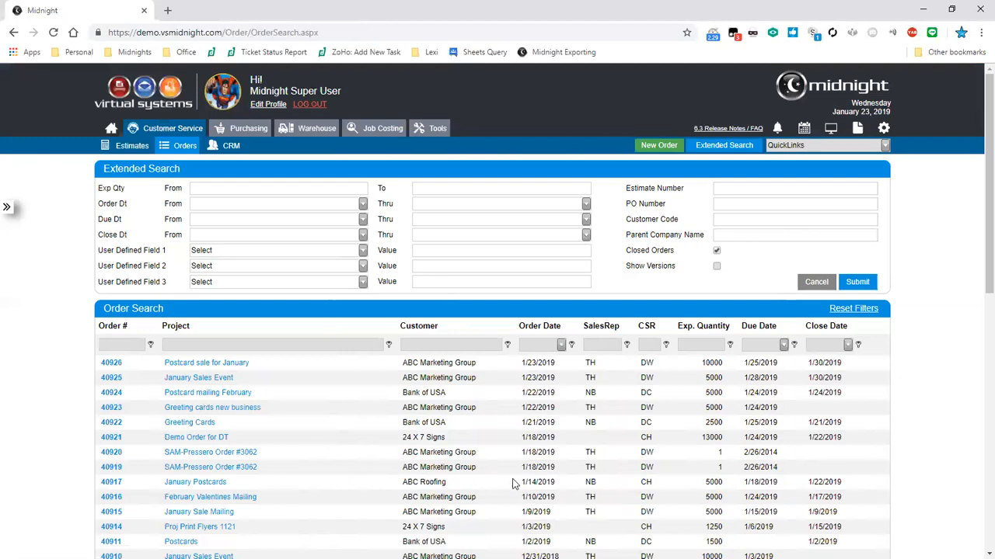
pyautogui.scroll(-4, 467, 373)
pyautogui.scroll(-3, 383, 343)
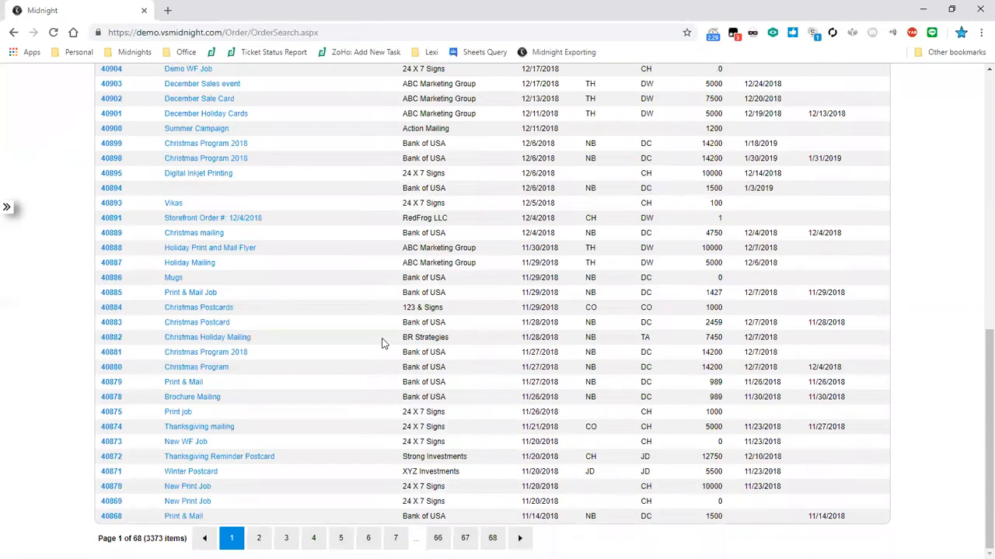
pyautogui.scroll(8, 382, 342)
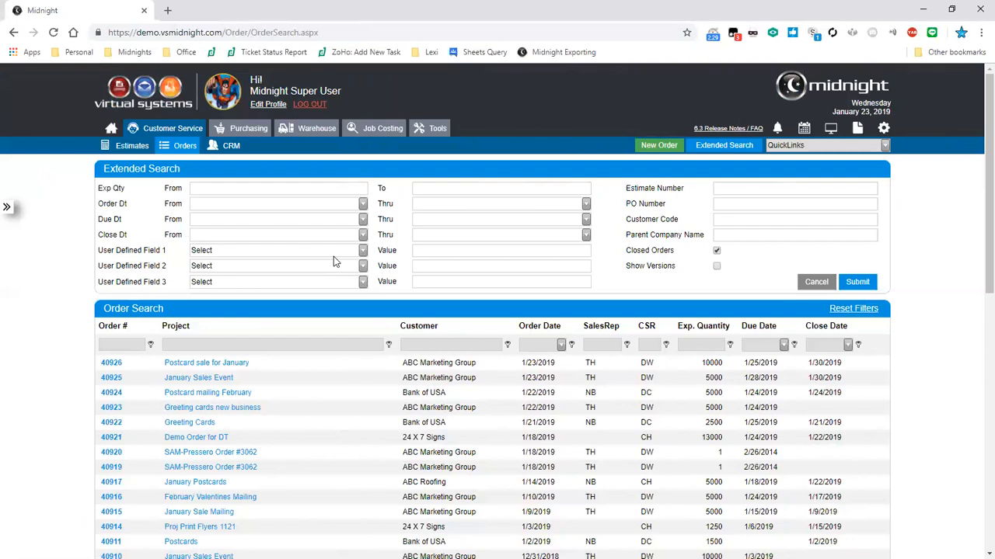
# Look over the user-defined field list and date calendars without setting any filter
pyautogui.click(369, 269)
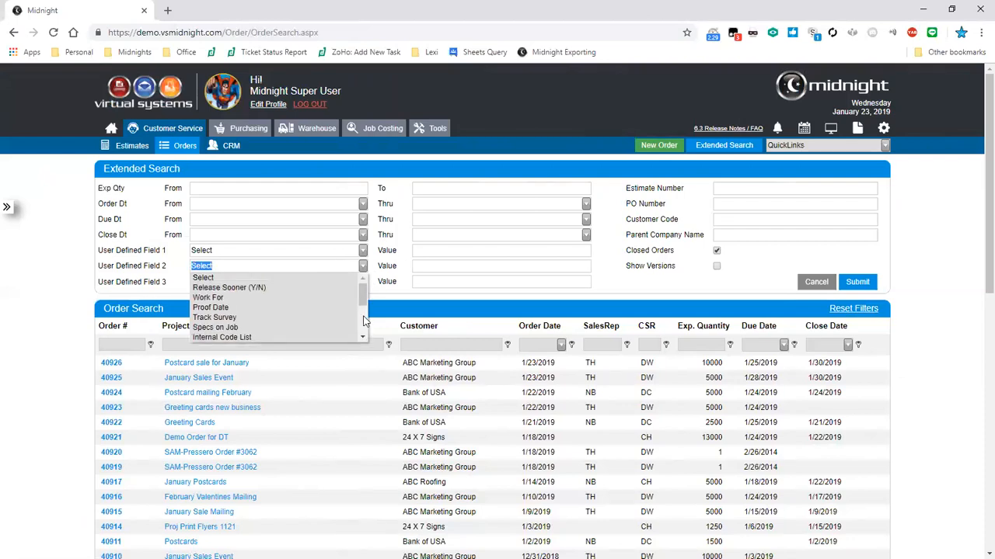
pyautogui.moveTo(361, 300); pyautogui.dragTo(375, 274)
pyautogui.click(414, 289)
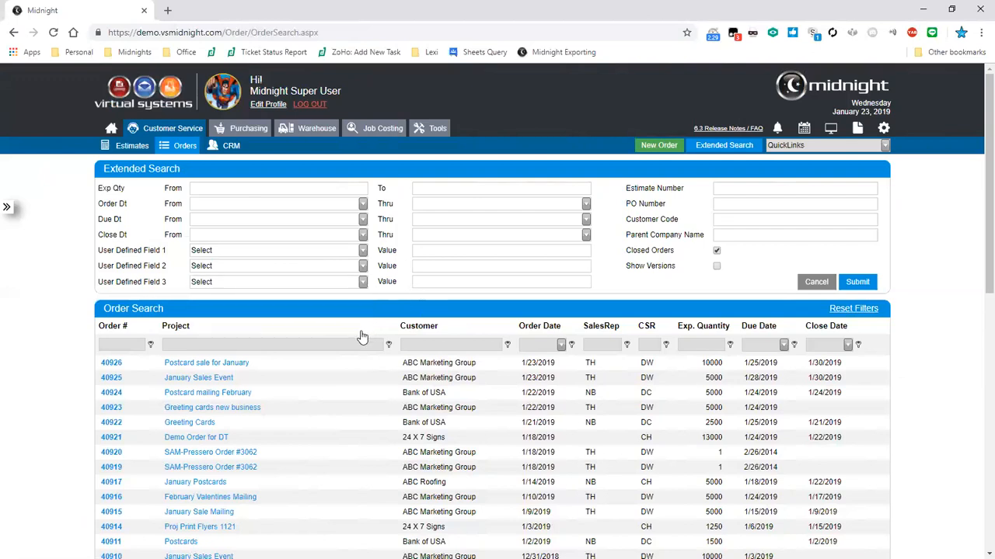
pyautogui.click(726, 385)
pyautogui.click(362, 236)
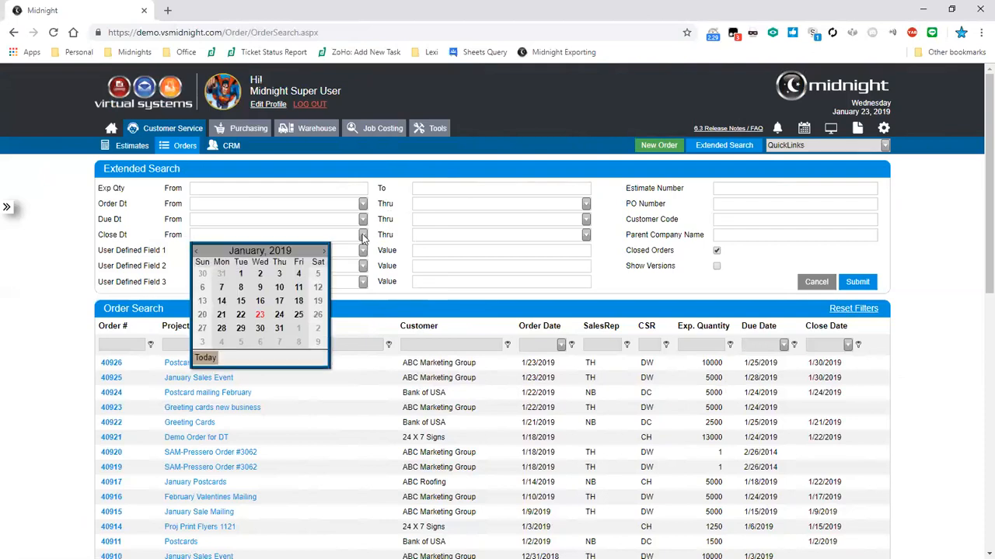
pyautogui.click(362, 236)
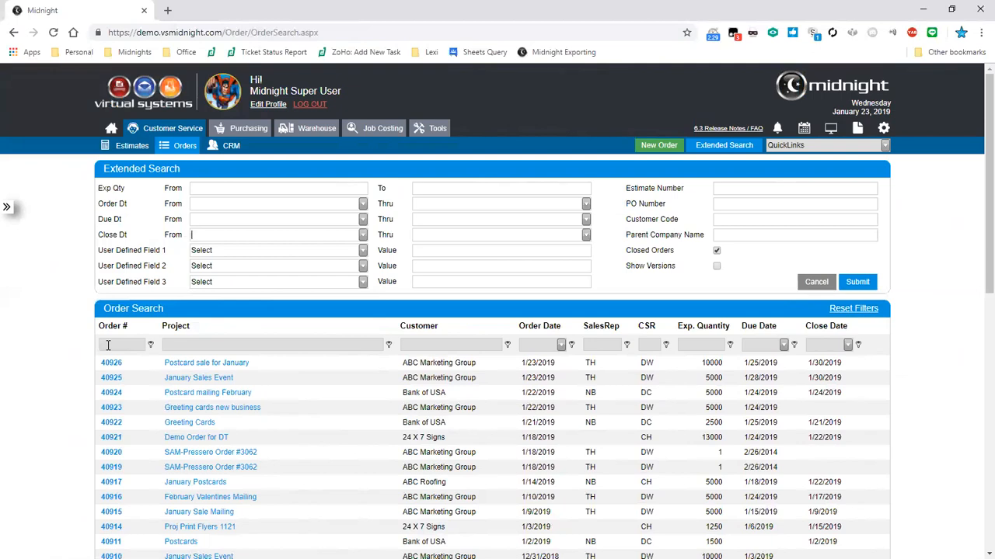
# Filter the order grid's CSR column to CO
pyautogui.click(108, 345)
pyautogui.click(173, 343)
pyautogui.click(421, 347)
pyautogui.click(646, 345)
pyautogui.write('CO')
pyautogui.press('Return')
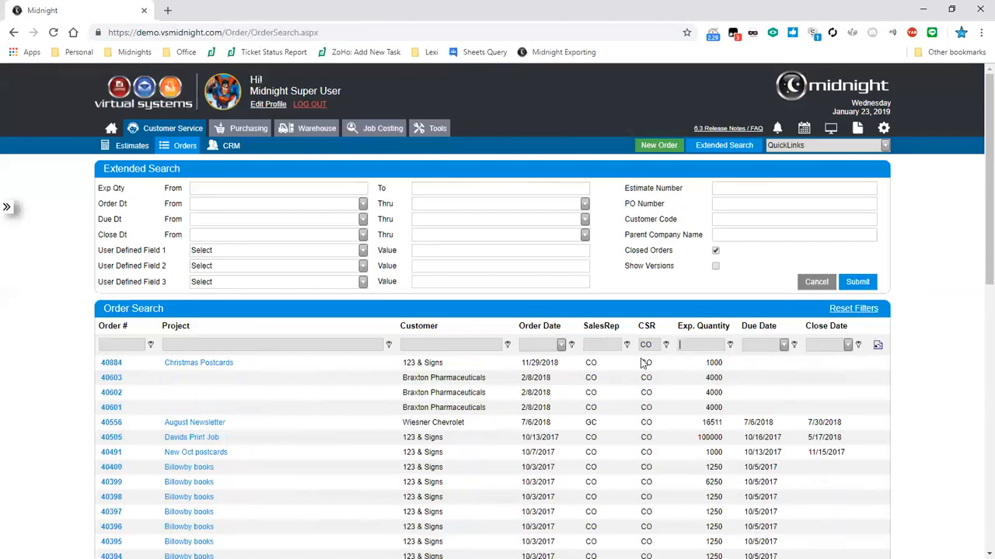
pyautogui.scroll(-2, 566, 413)
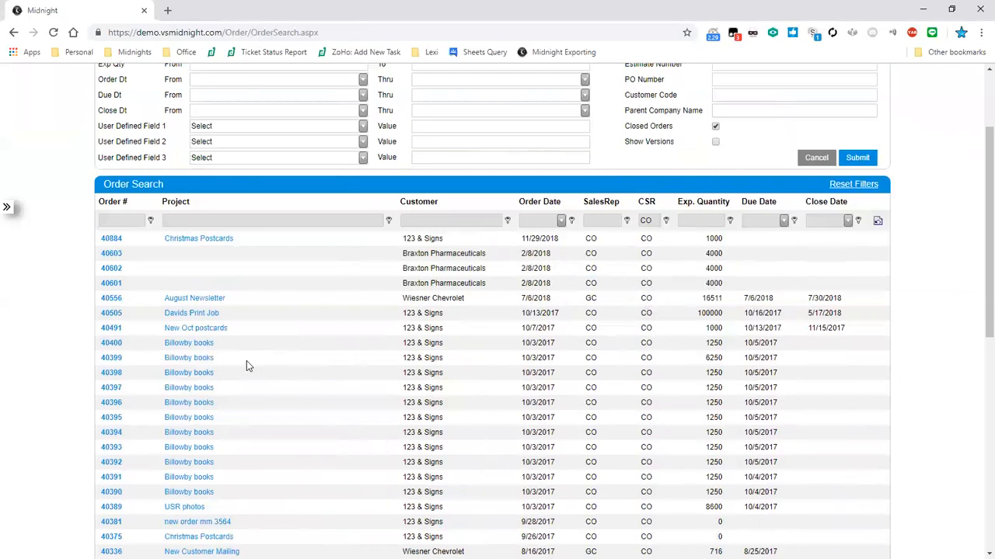
pyautogui.click(191, 378)
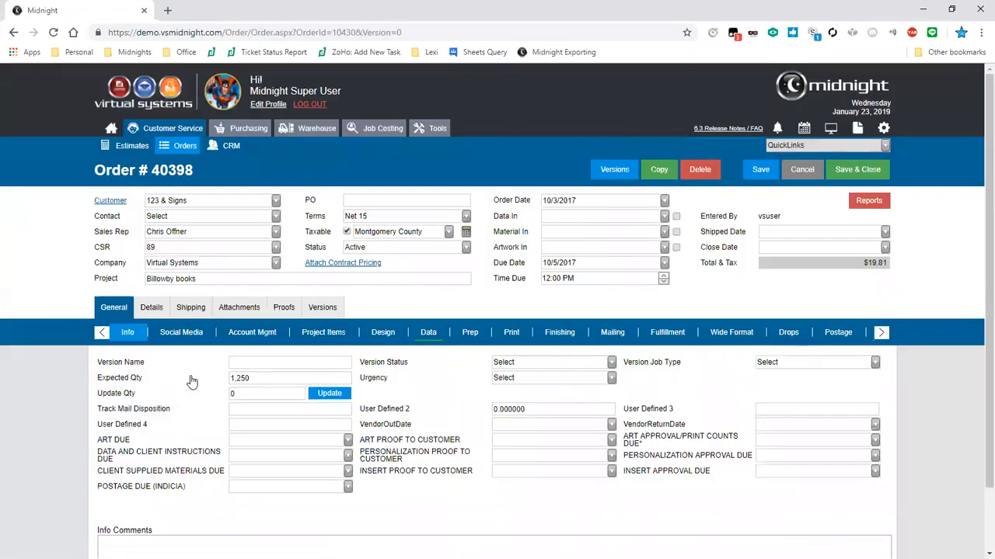
pyautogui.click(868, 200)
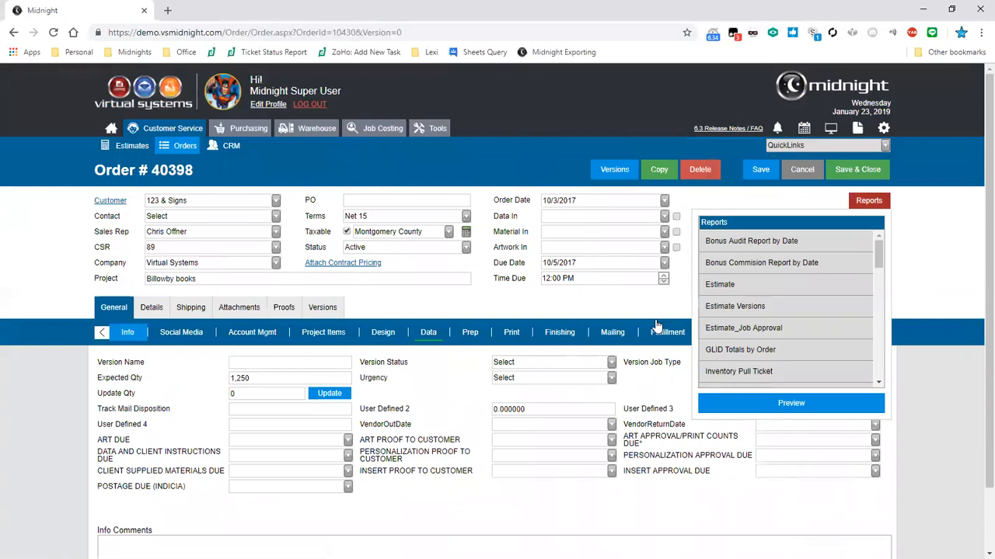
pyautogui.click(802, 169)
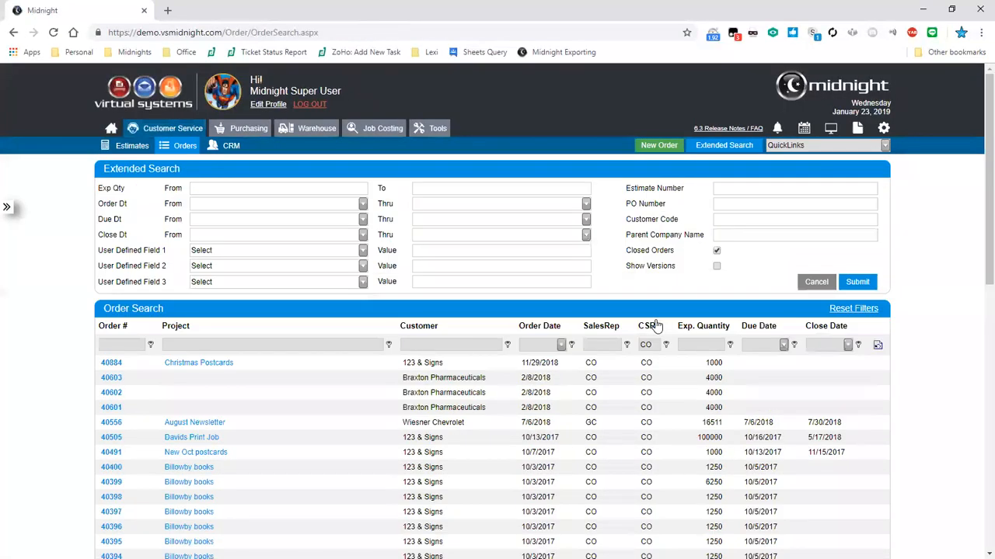
# Glance at the Recently Visited list, close it, and go to the home dashboard
pyautogui.click(7, 208)
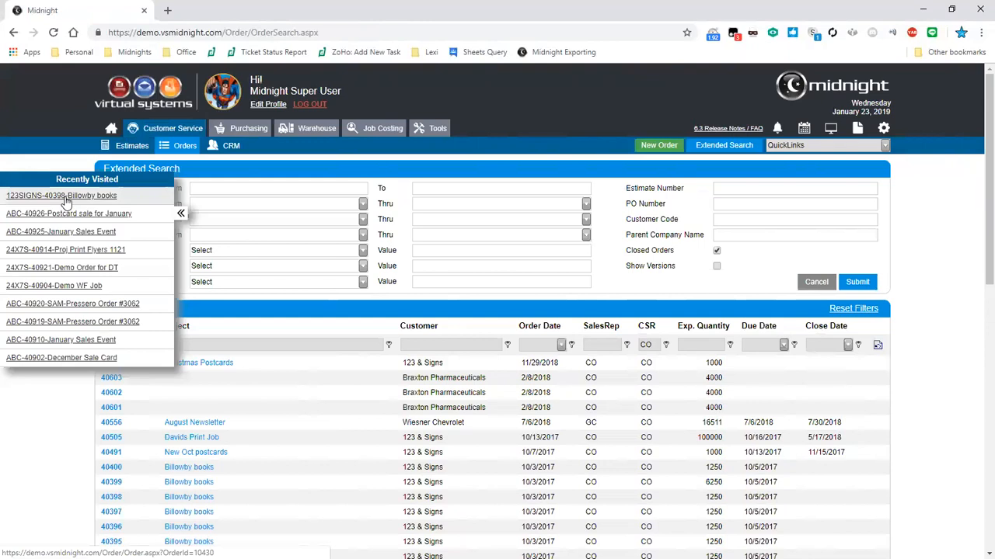
pyautogui.click(180, 215)
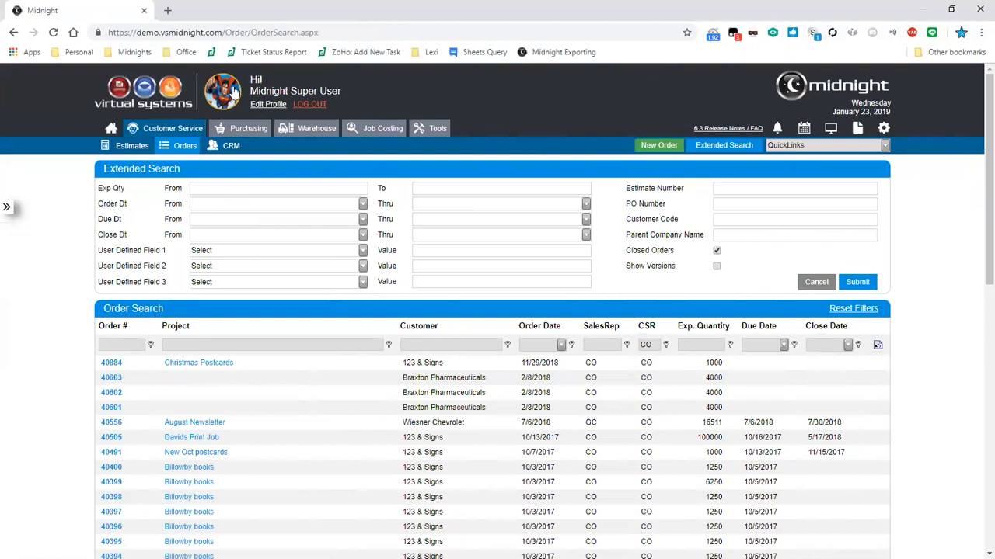
pyautogui.click(113, 132)
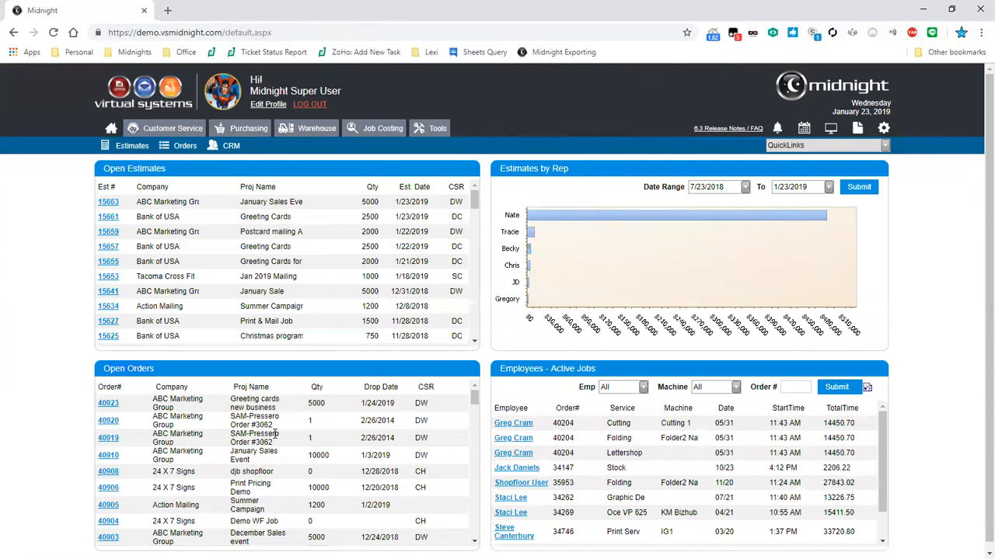
pyautogui.scroll(-5, 237, 439)
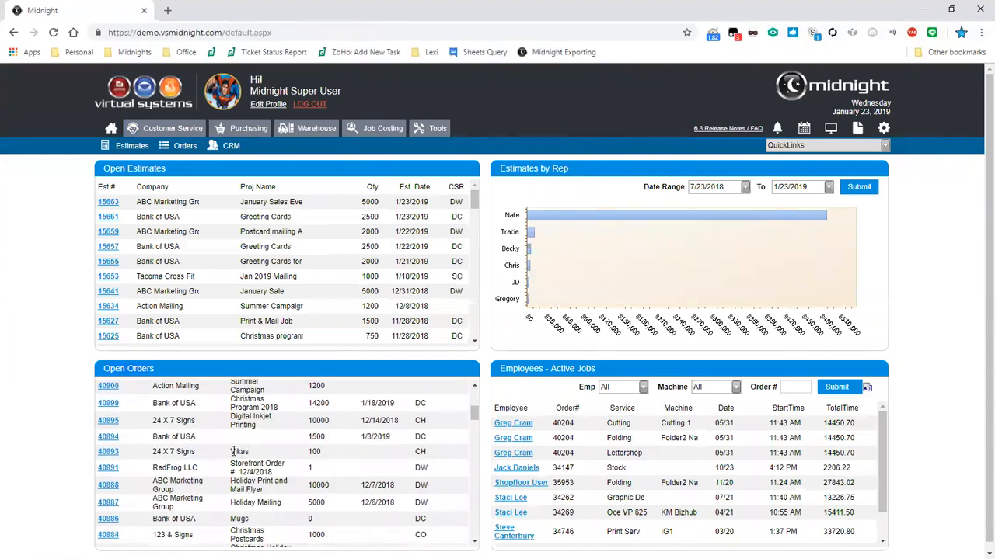
pyautogui.scroll(-2, 132, 449)
pyautogui.scroll(-1, 61, 405)
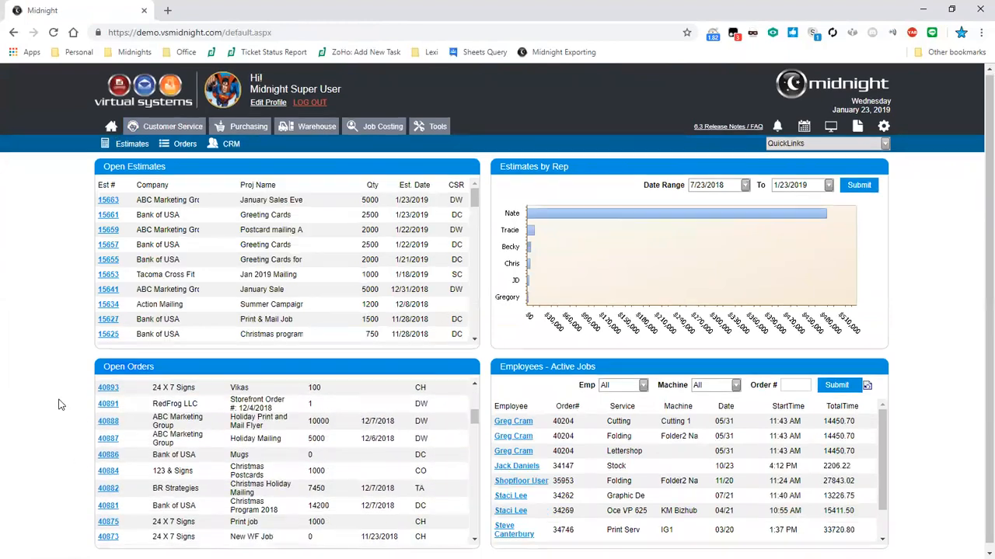
pyautogui.click(109, 433)
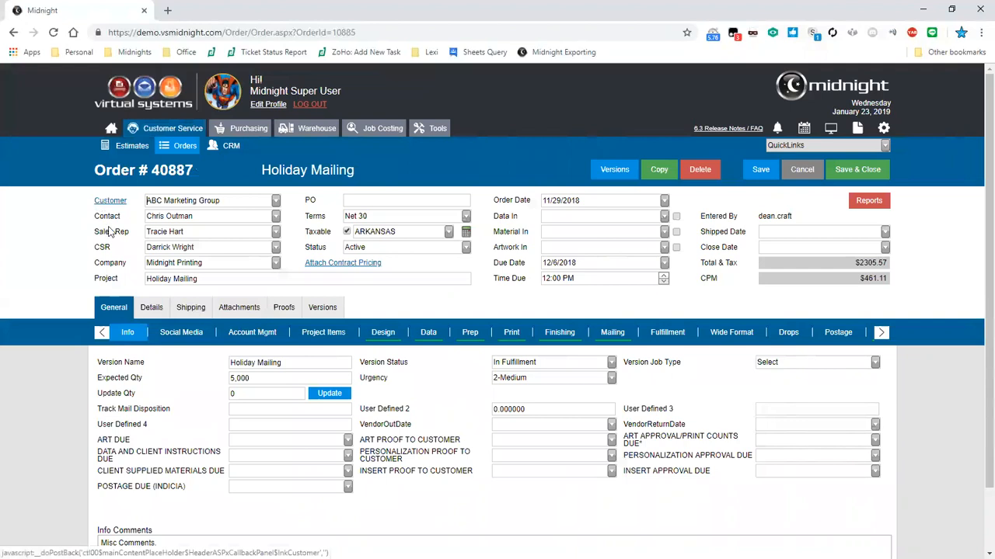
pyautogui.moveTo(307, 231); pyautogui.dragTo(345, 234)
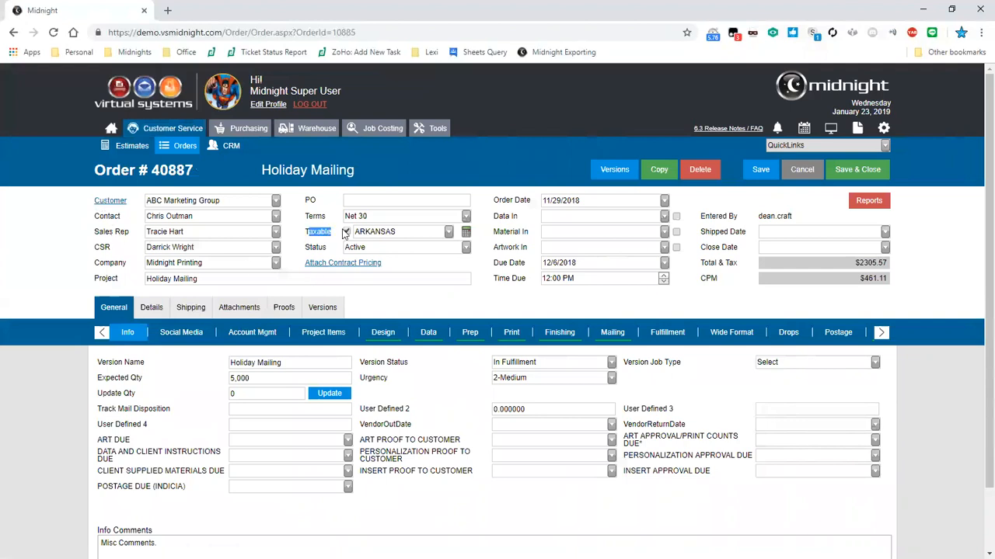
pyautogui.click(328, 231)
# Step through order 40887's service tabs from Social Media to Inventory, showing its paper and envelopes
pyautogui.click(172, 334)
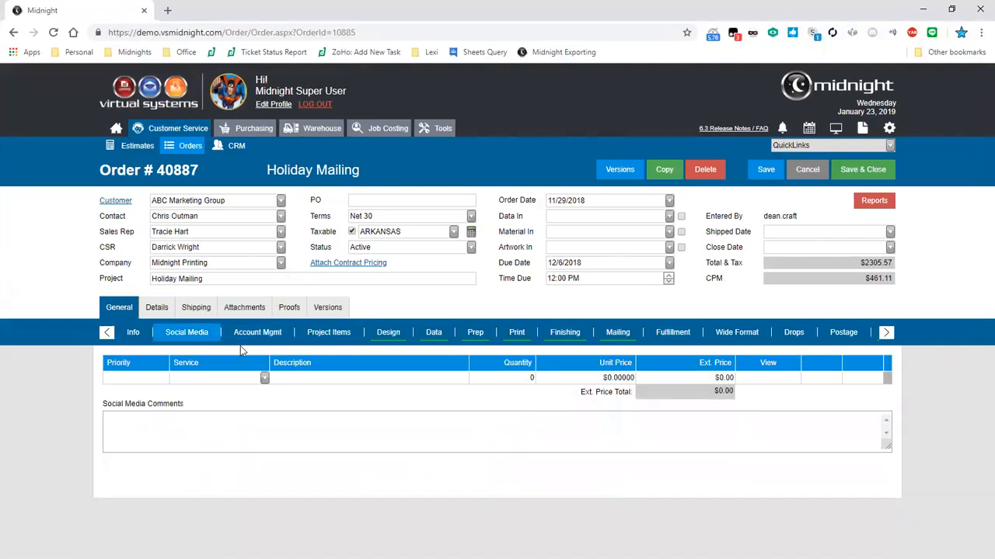
pyautogui.click(257, 334)
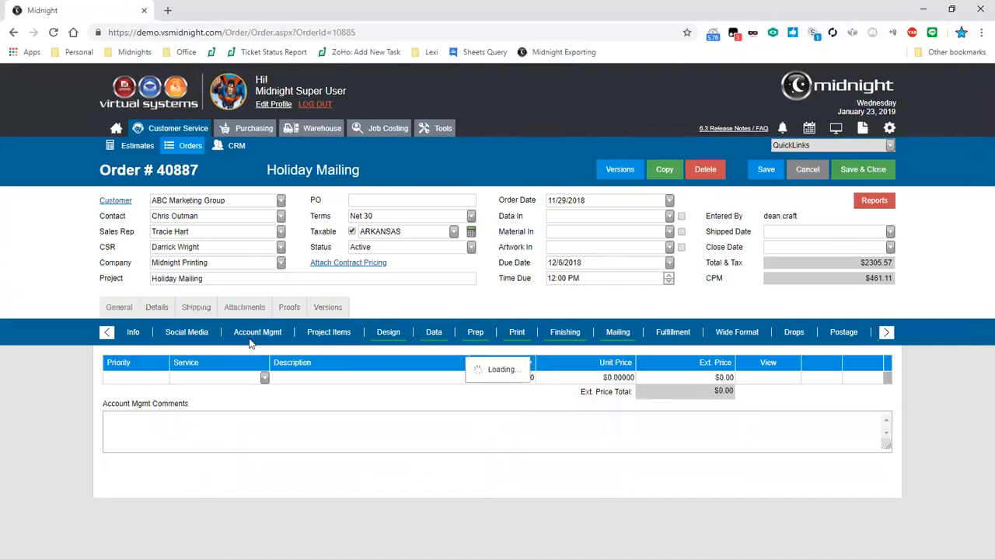
pyautogui.click(720, 327)
pyautogui.click(618, 335)
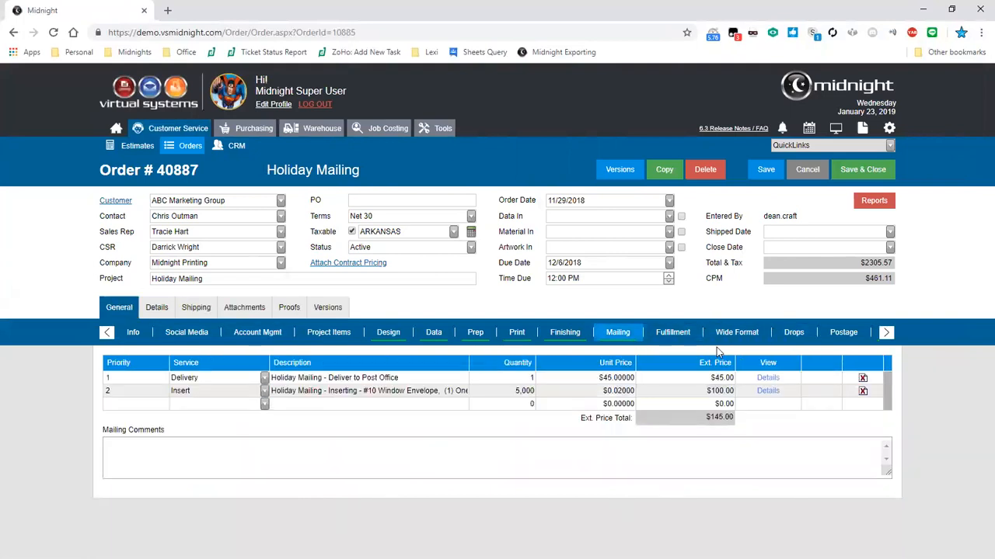
pyautogui.click(586, 340)
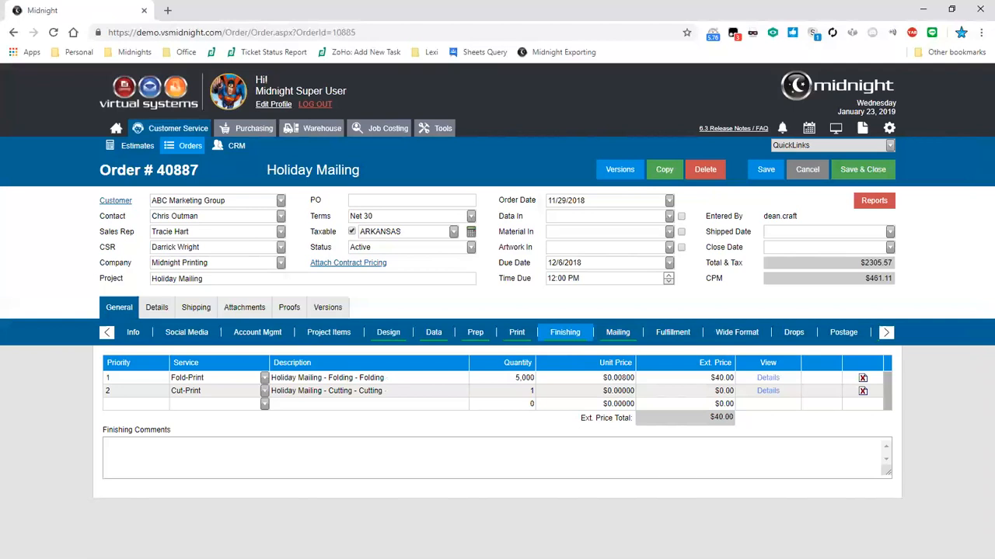
pyautogui.click(885, 333)
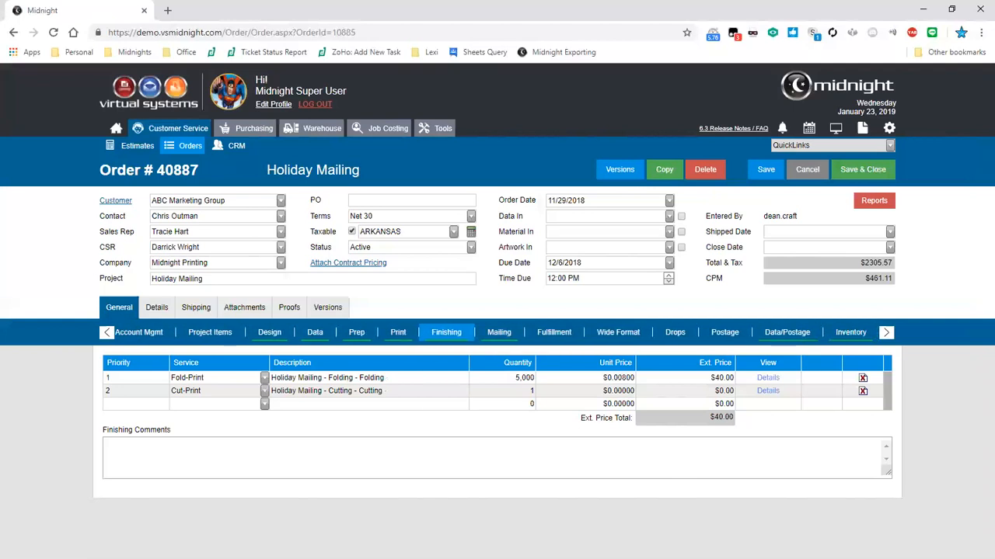
pyautogui.click(674, 334)
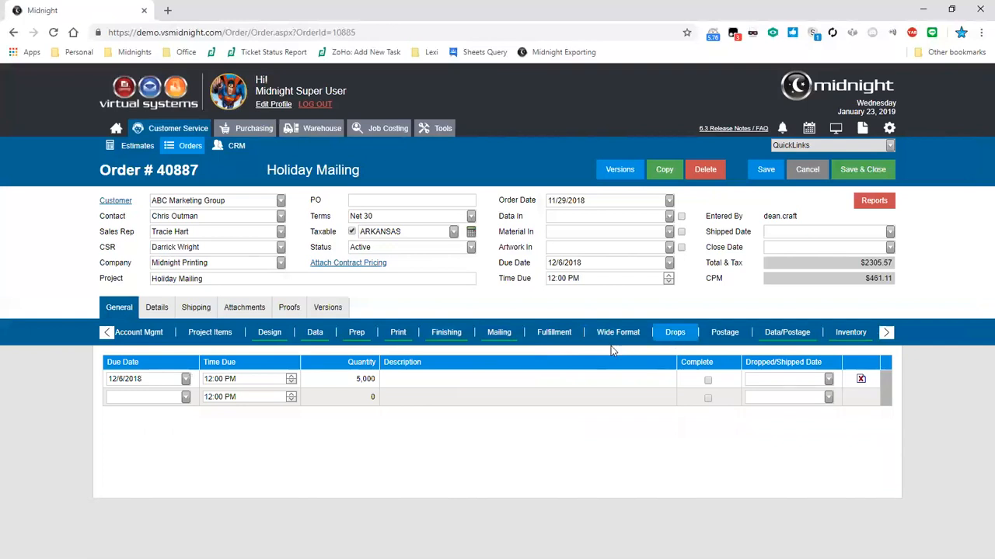
pyautogui.click(725, 332)
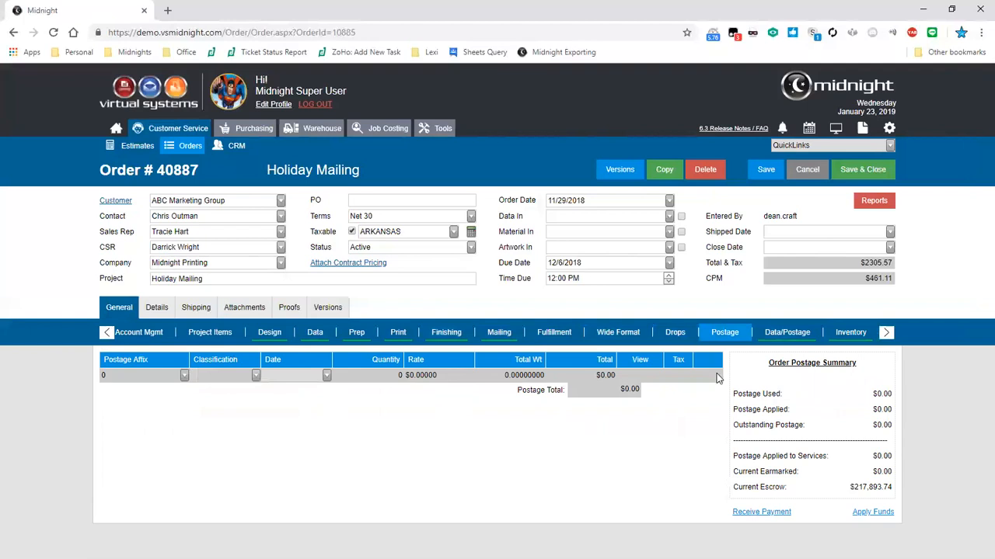
pyautogui.click(786, 333)
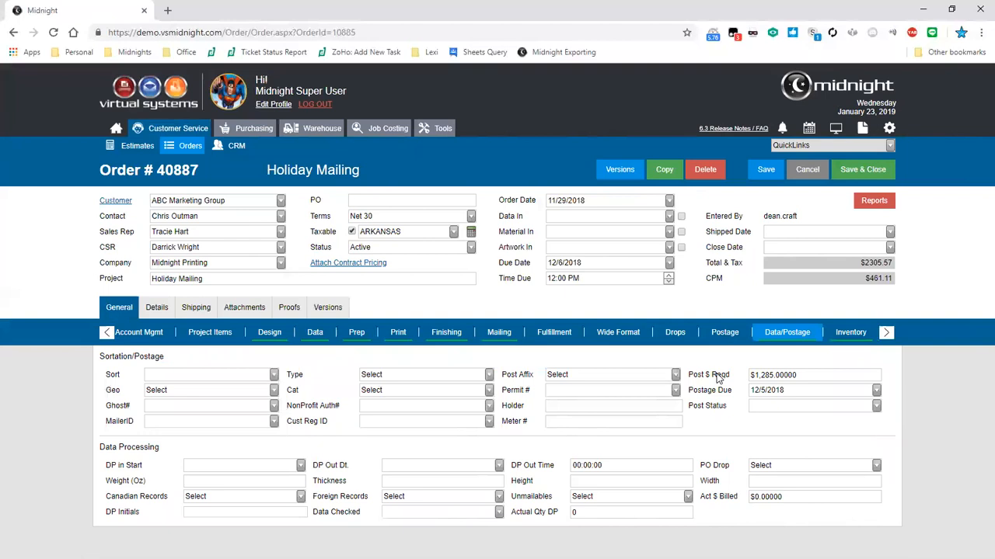
pyautogui.press('Right')
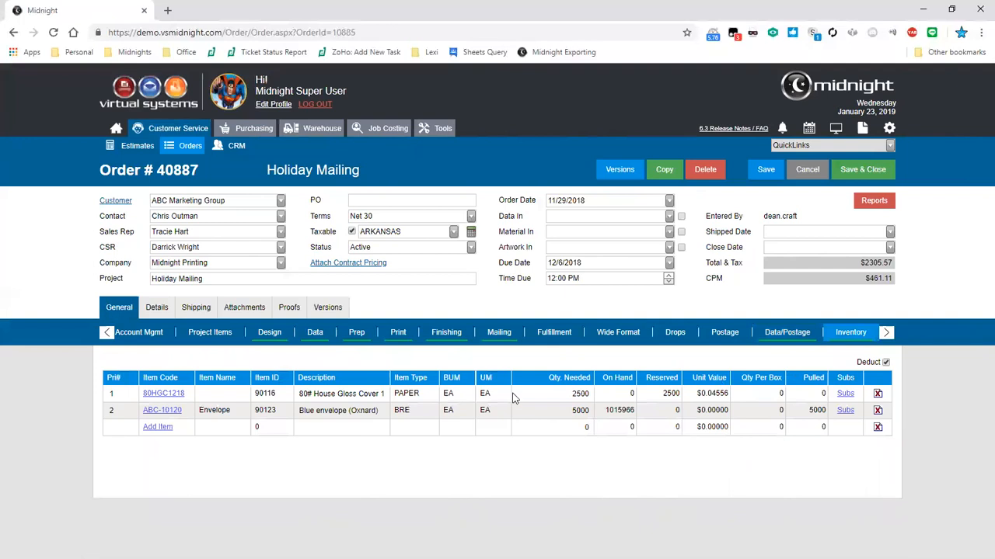
# On order 40887's Shipping tab, pick a different Ship To contact and accept its address
pyautogui.click(198, 317)
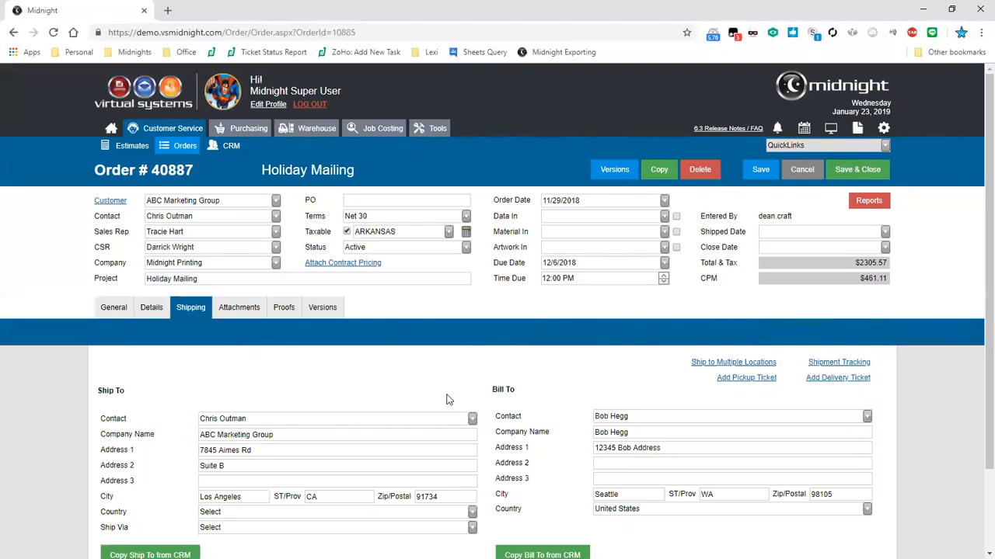
pyautogui.scroll(-2, 447, 400)
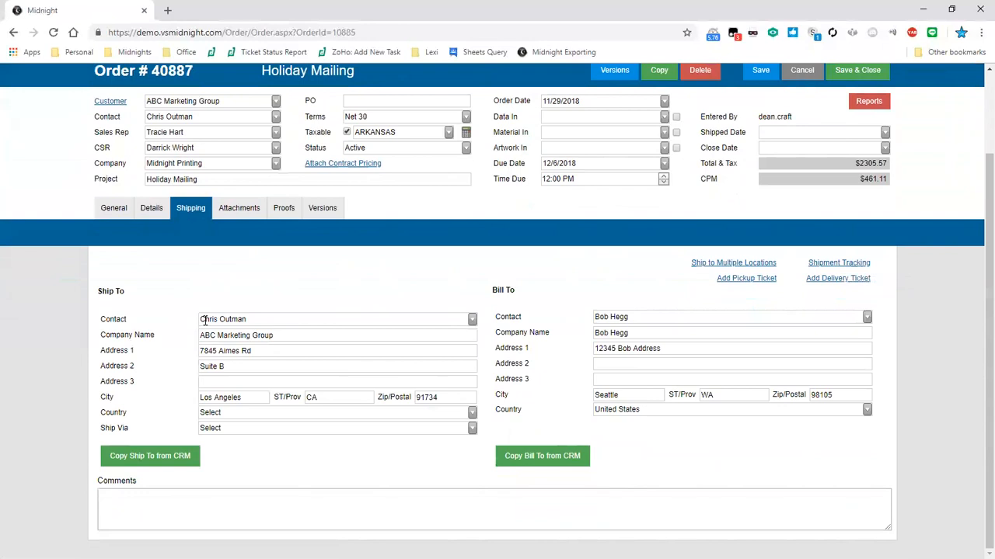
pyautogui.click(474, 321)
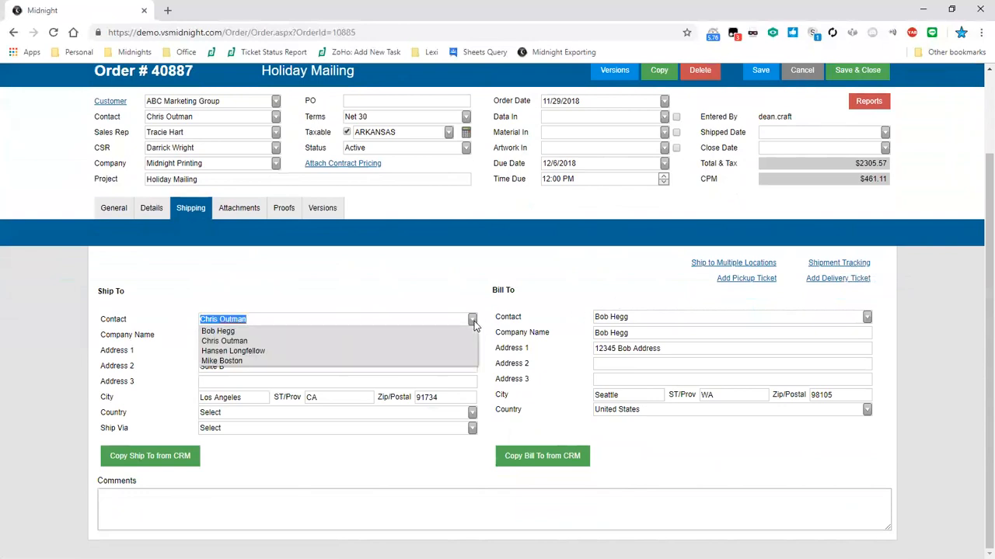
pyautogui.click(381, 361)
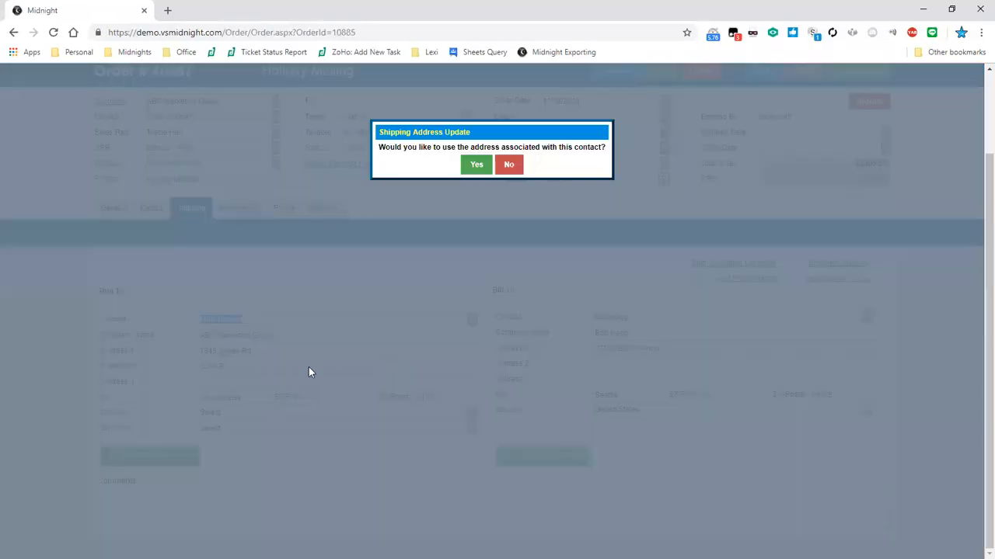
pyautogui.click(475, 166)
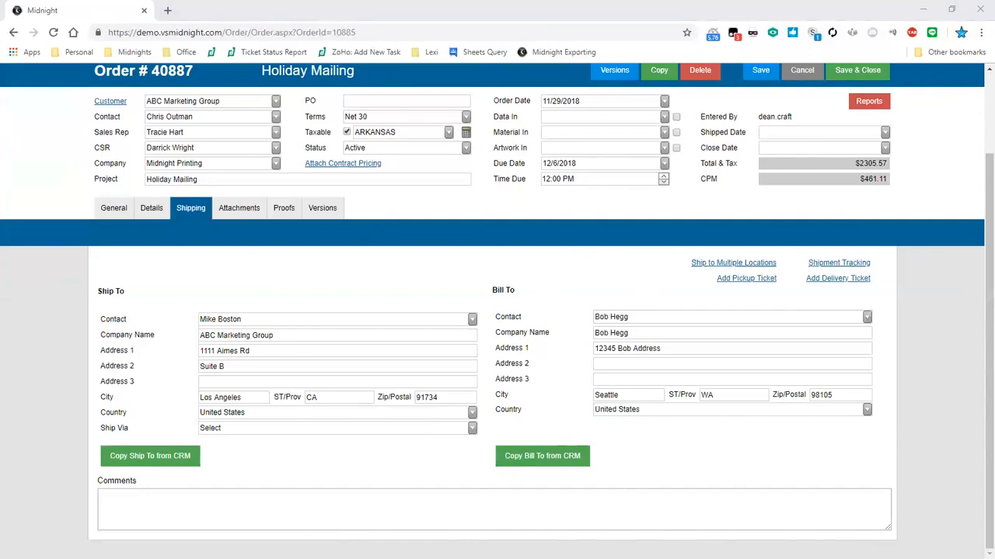
# Review order 40887's attachments, proofs and versions
pyautogui.click(230, 205)
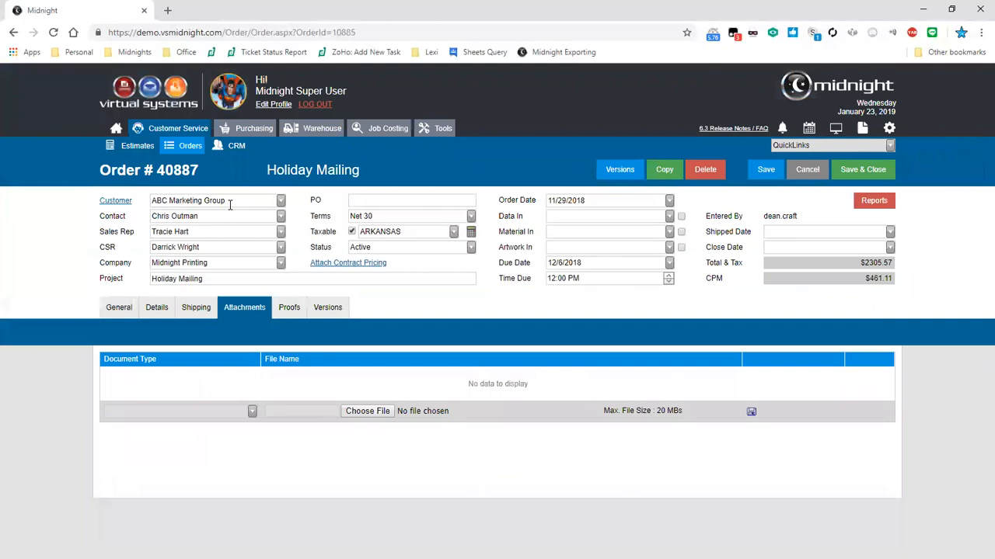
pyautogui.click(287, 314)
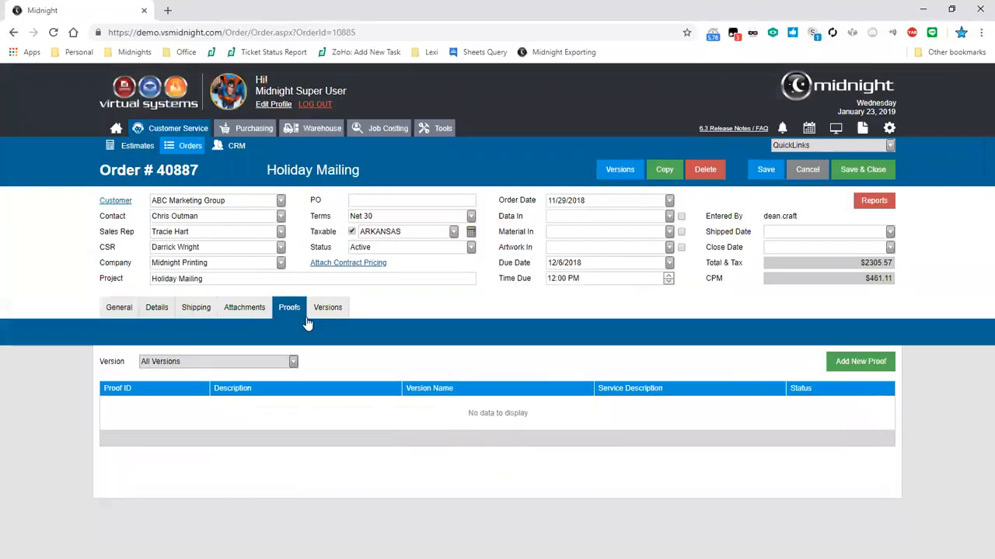
pyautogui.click(311, 322)
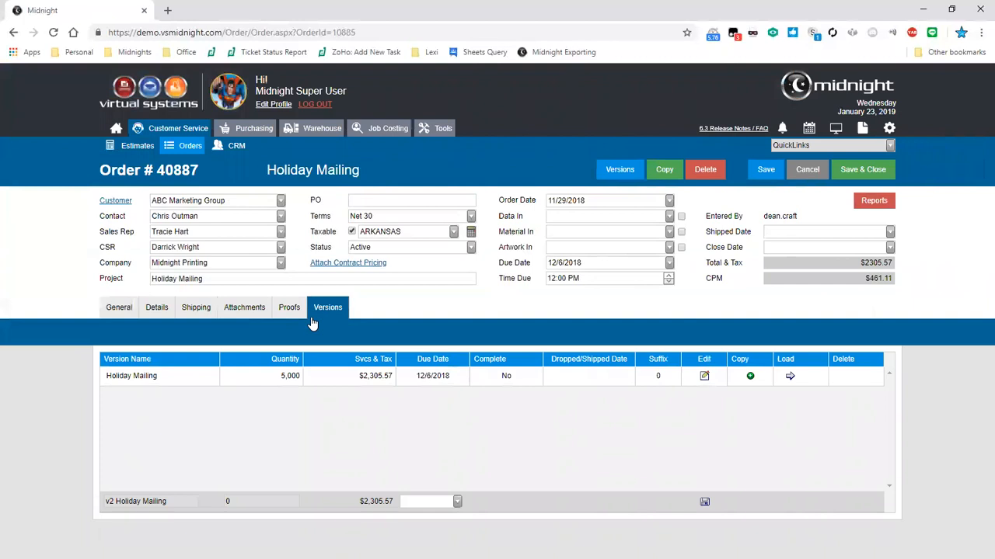
# Show the General Info fields again: In Fulfillment, 2-Medium urgency, 5,000 expected quantity
pyautogui.click(127, 311)
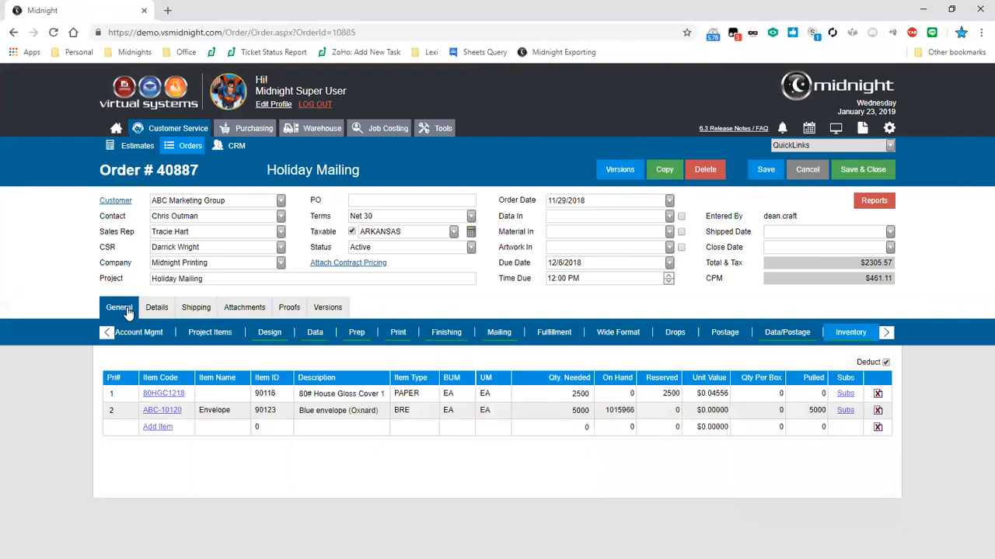
pyautogui.click(107, 333)
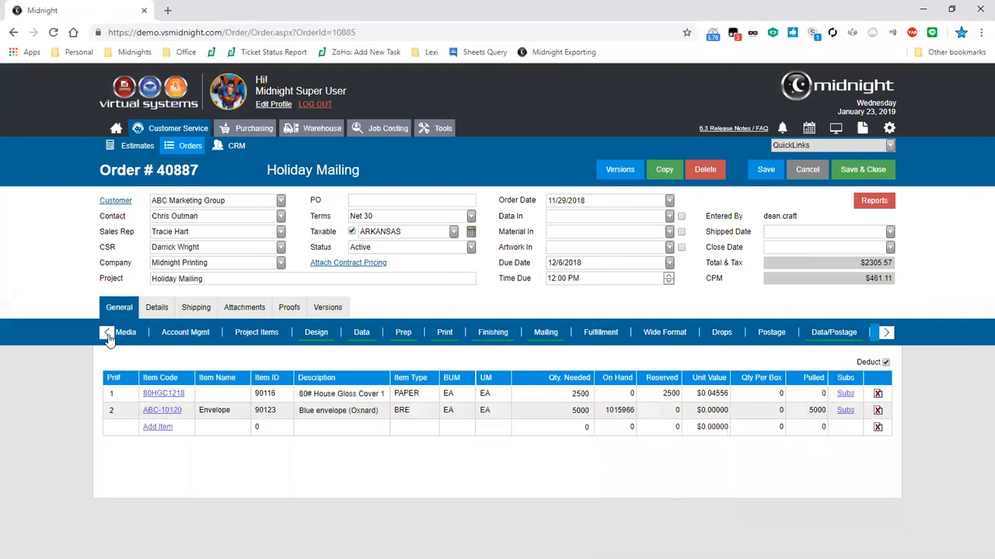
pyautogui.click(120, 340)
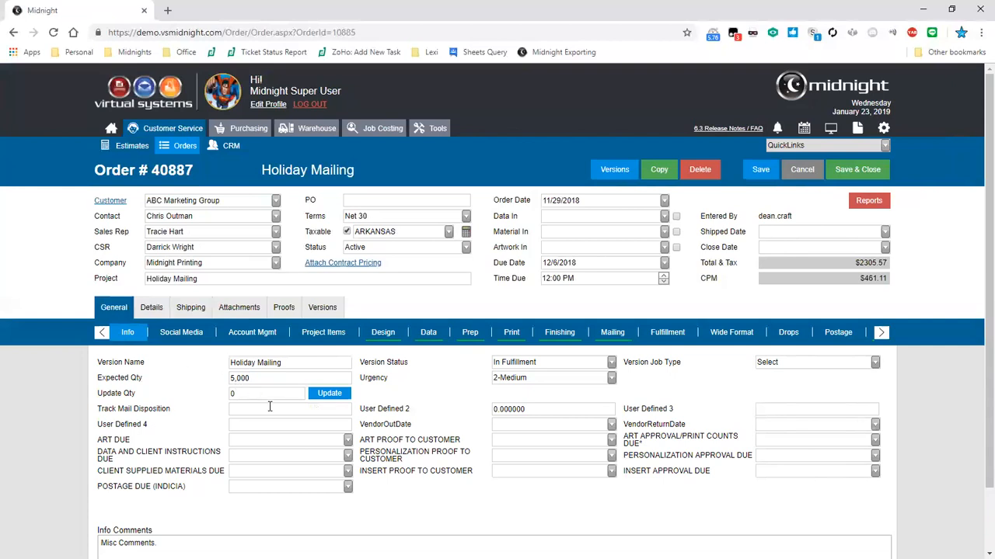
# Point out General Info's 5,000 Expected Qty, 2-Medium urgency, due-date fields and Misc Comments
pyautogui.doubleClick(249, 394)
pyautogui.click(248, 393)
pyautogui.moveTo(261, 378); pyautogui.dragTo(200, 394)
pyautogui.click(425, 393)
pyautogui.click(610, 381)
pyautogui.click(610, 381)
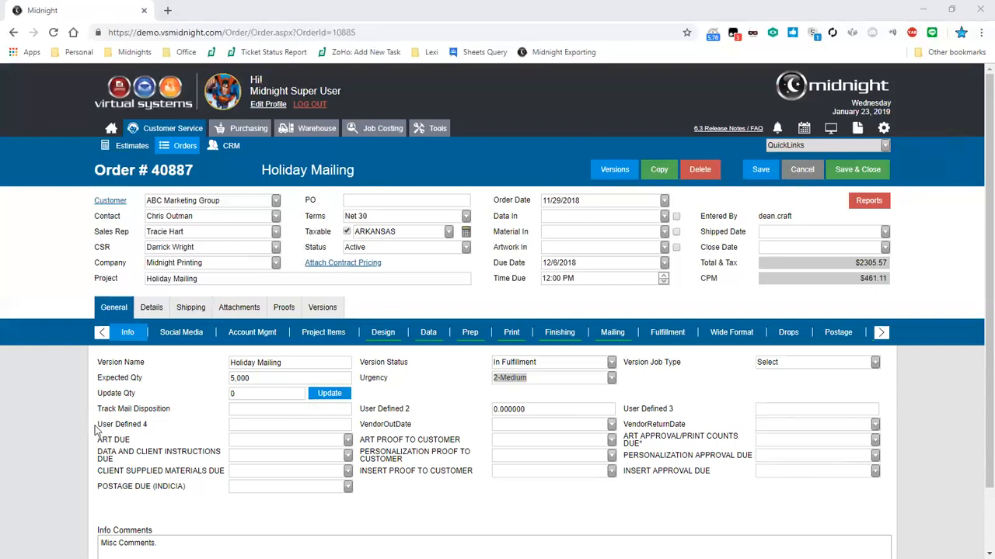
pyautogui.moveTo(98, 435); pyautogui.dragTo(488, 471)
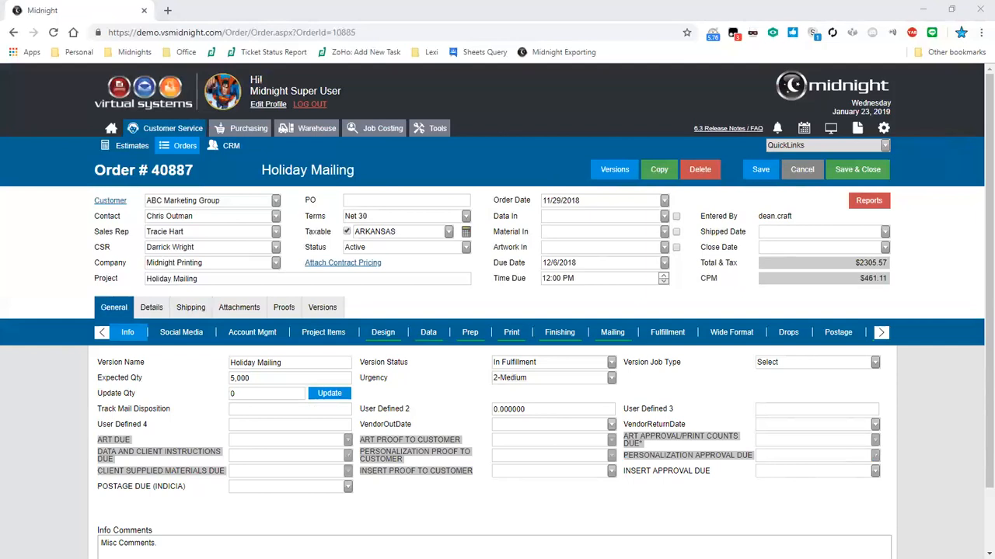
pyautogui.click(466, 395)
pyautogui.scroll(-1, 464, 377)
pyautogui.moveTo(162, 492); pyautogui.dragTo(4, 460)
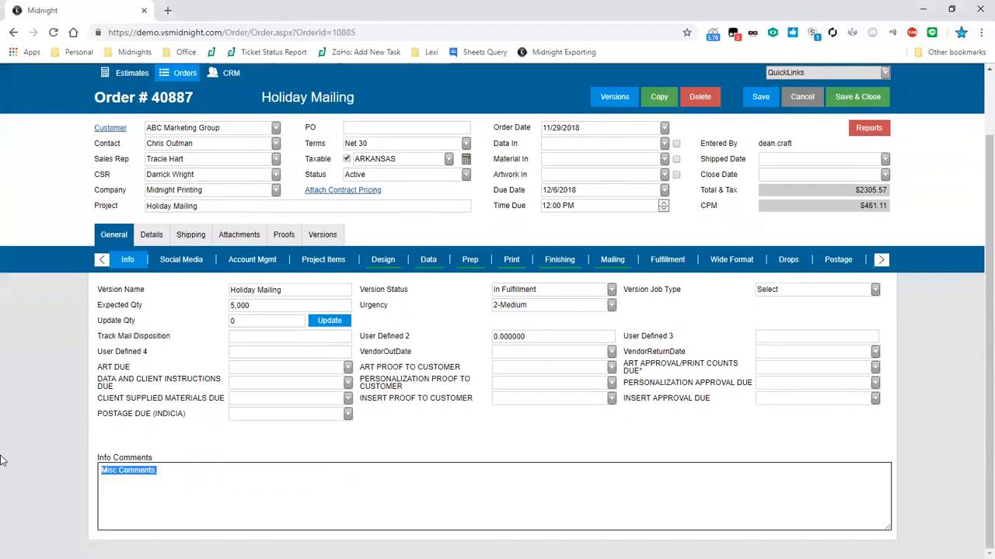
# Tour the order's Details, Shipping, Versions and Design Services sections, then return to General Info
pyautogui.click(151, 234)
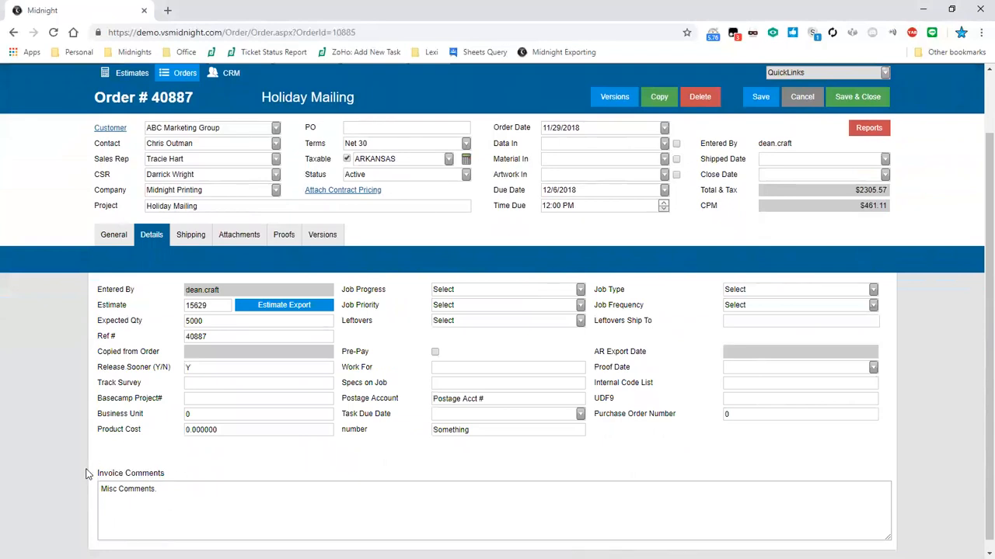
pyautogui.click(191, 234)
pyautogui.moveTo(138, 509); pyautogui.dragTo(128, 509)
pyautogui.click(85, 510)
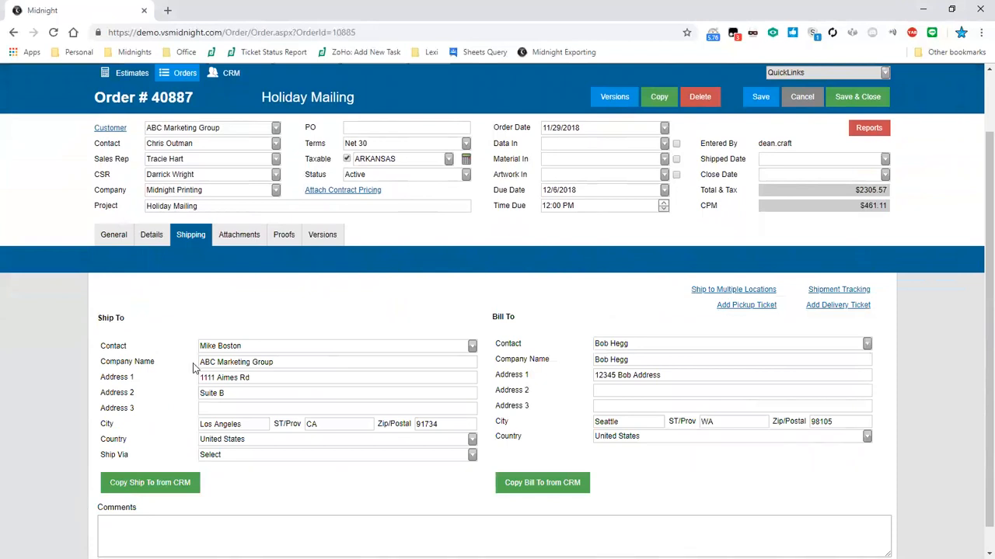
pyautogui.click(340, 233)
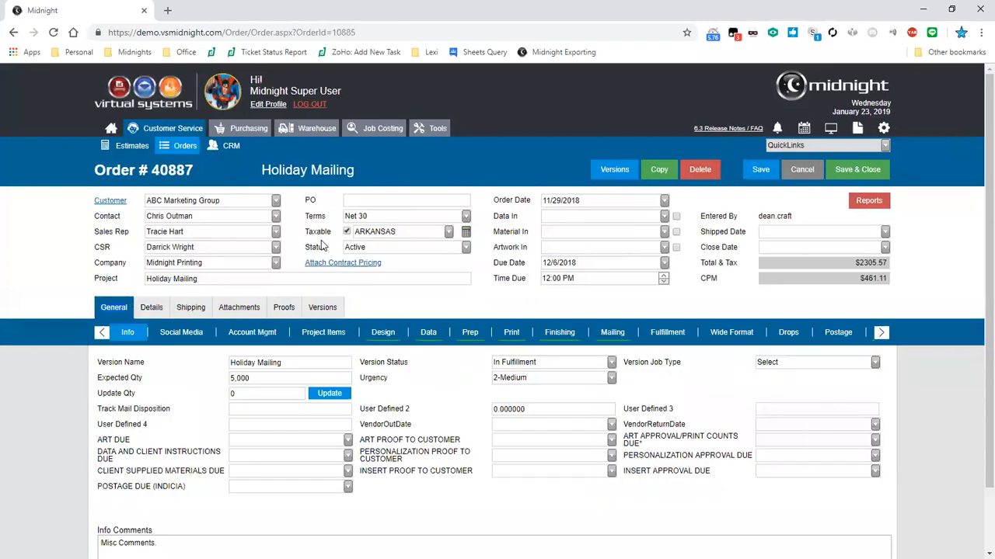
pyautogui.click(381, 334)
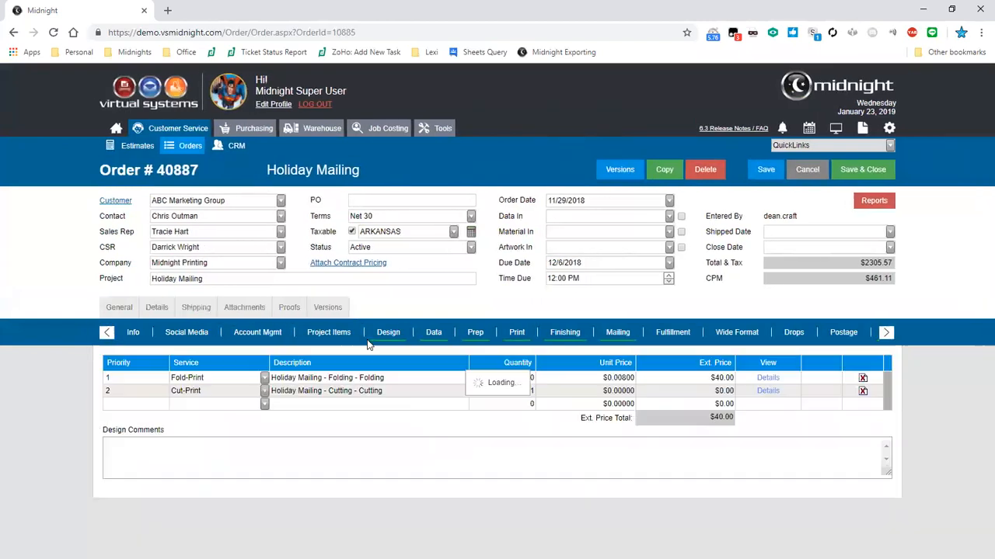
pyautogui.click(182, 454)
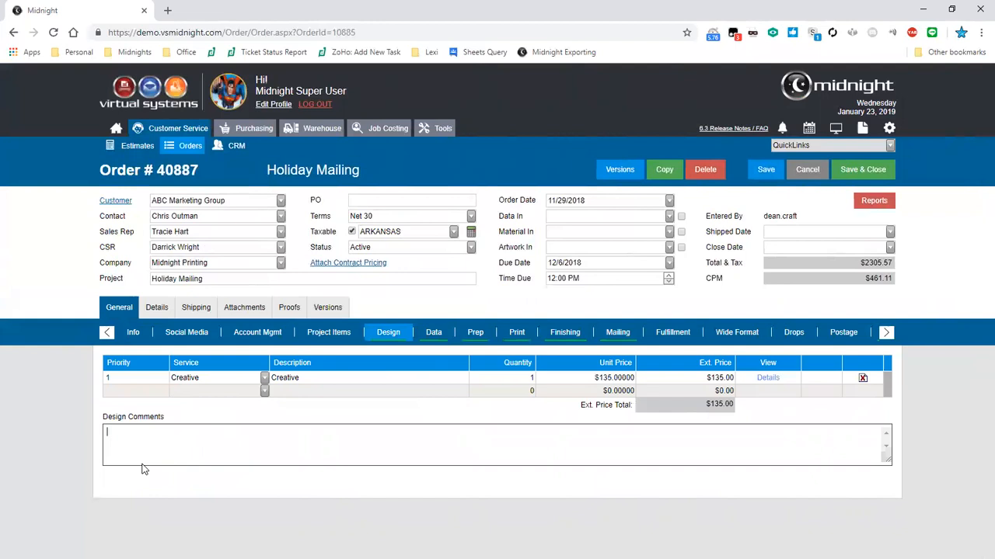
pyautogui.click(127, 339)
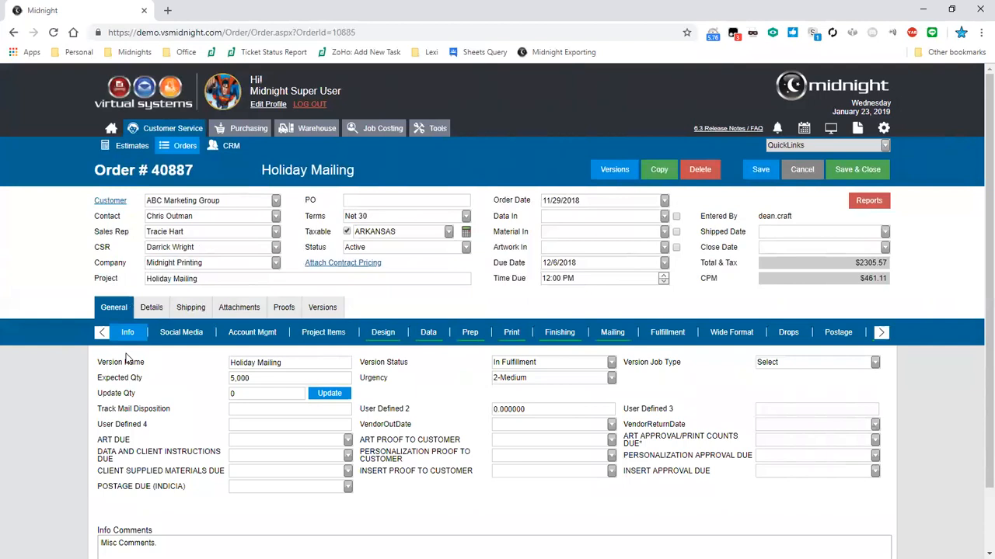
# On Details, point out Expected Qty 5000, Ref #, order 40887, AR Export Date and Entered By
pyautogui.click(151, 308)
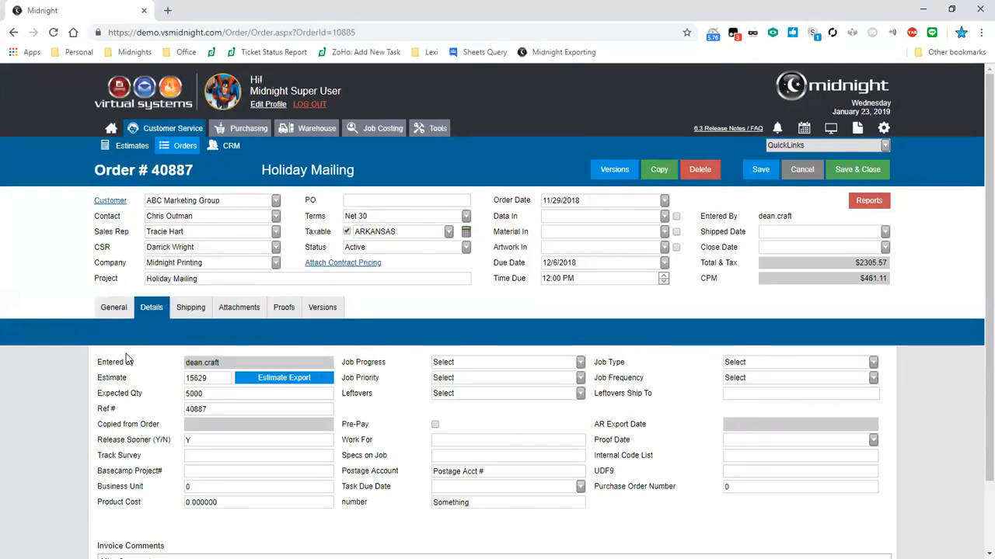
pyautogui.moveTo(215, 396); pyautogui.dragTo(158, 396)
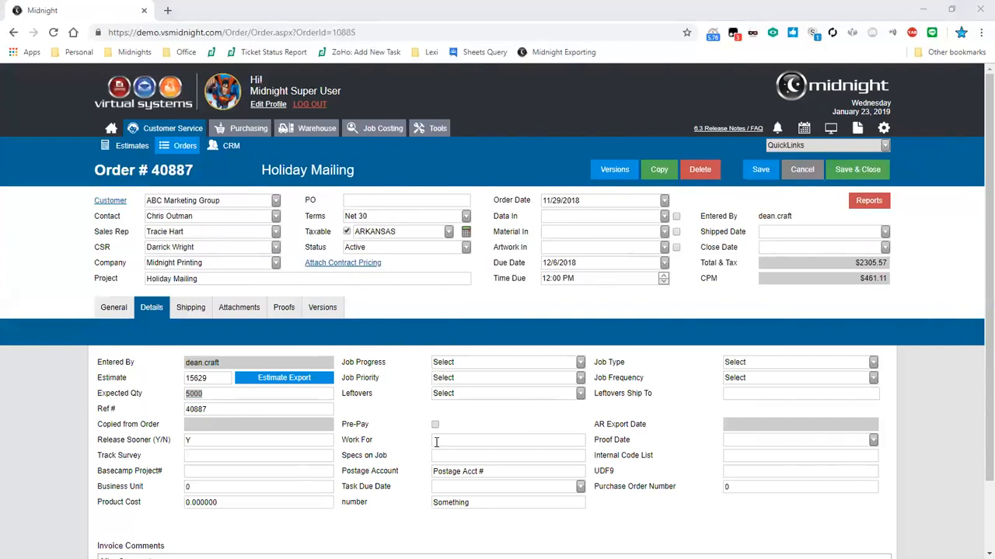
pyautogui.moveTo(170, 418); pyautogui.dragTo(101, 407)
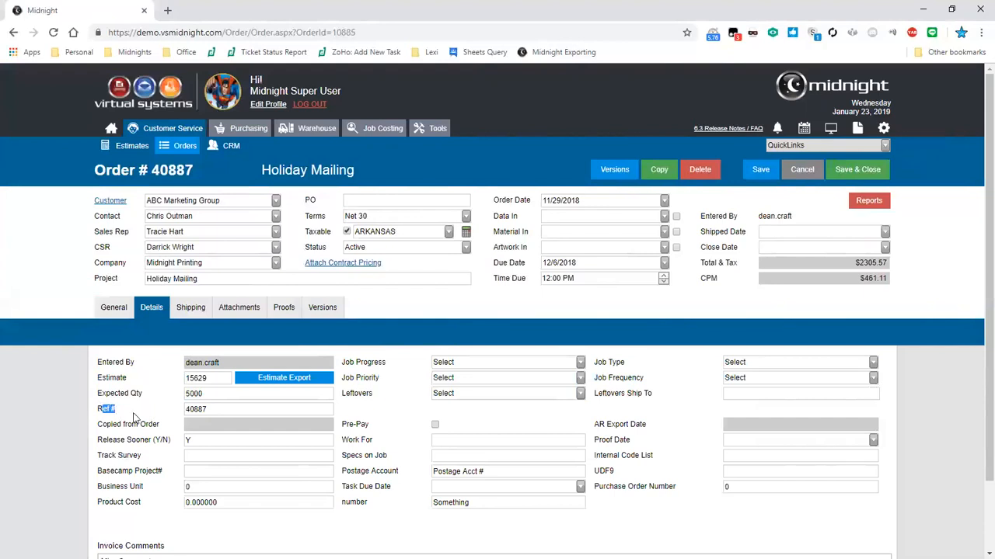
pyautogui.moveTo(192, 170); pyautogui.dragTo(152, 170)
pyautogui.moveTo(647, 425); pyautogui.dragTo(591, 425)
pyautogui.click(596, 432)
pyautogui.moveTo(226, 364); pyautogui.dragTo(182, 370)
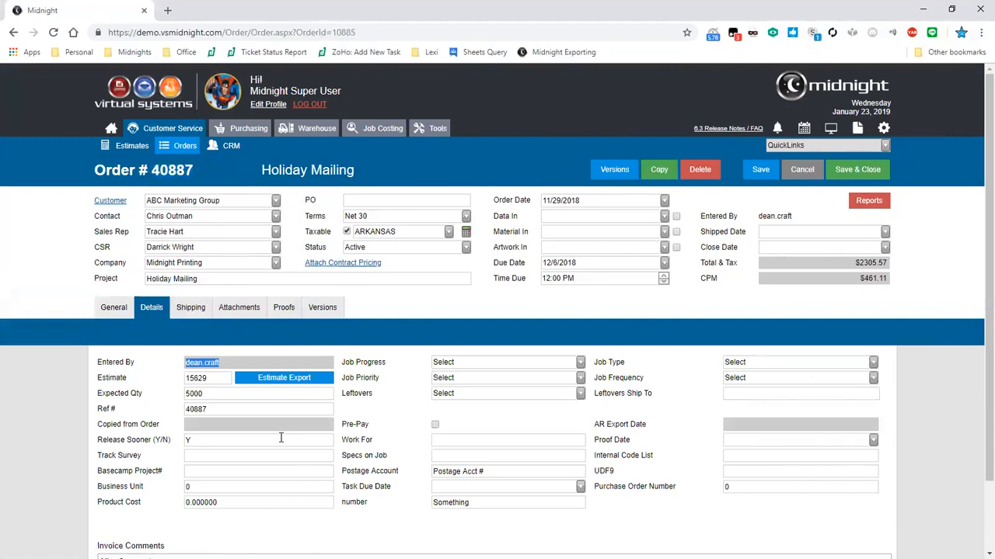
pyautogui.click(774, 433)
# On the Shipping tab, choose a different Ship To contact and accept the updated address
pyautogui.click(190, 307)
pyautogui.scroll(-2, 442, 314)
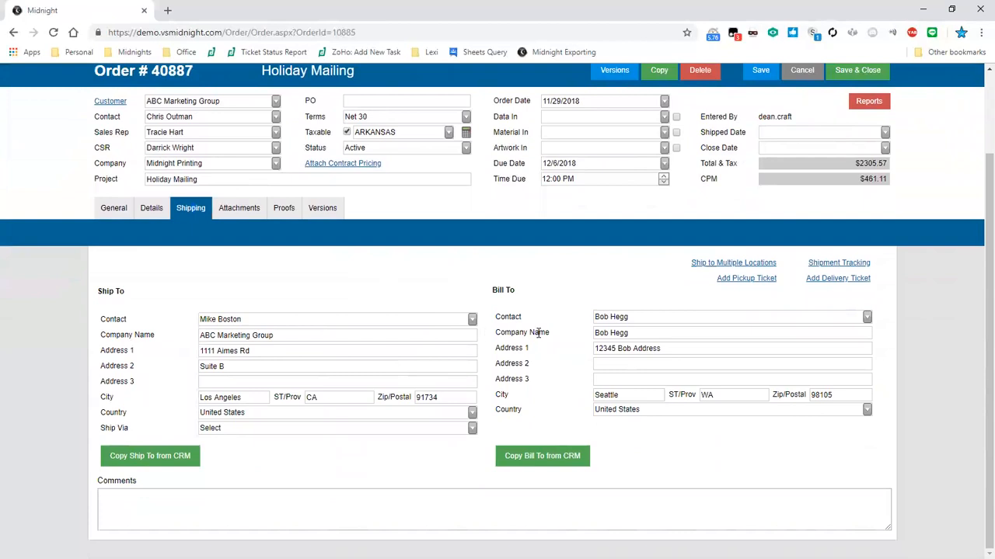
pyautogui.click(473, 320)
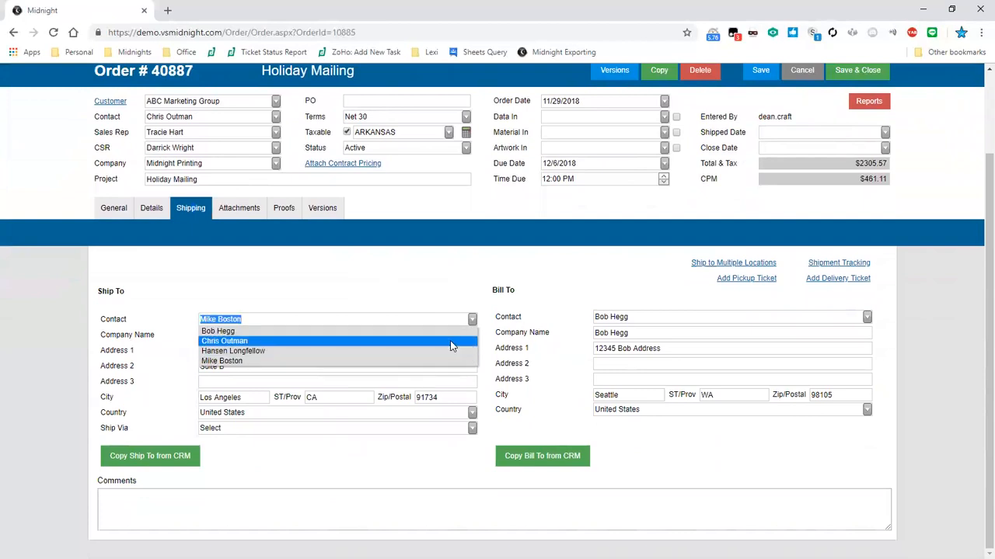
pyautogui.click(451, 342)
pyautogui.click(474, 165)
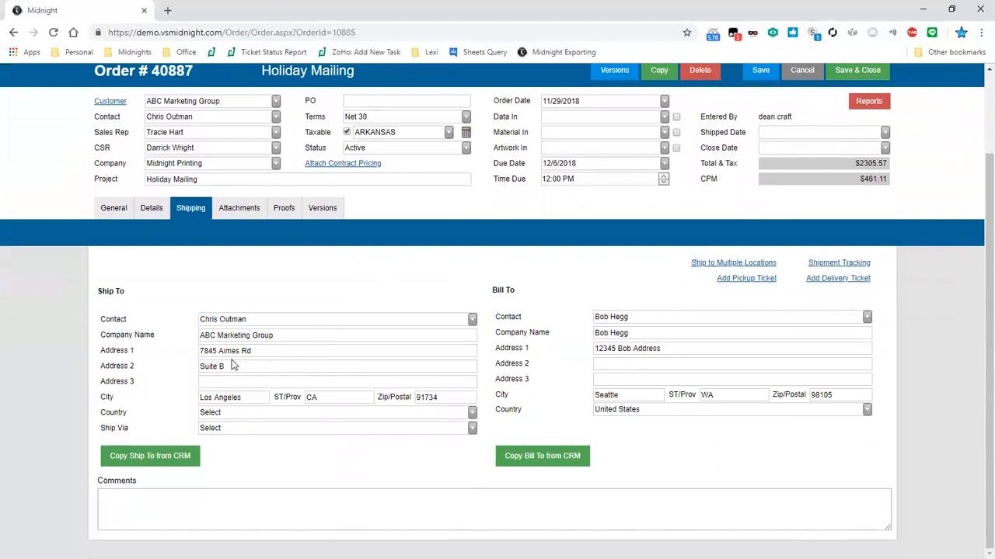
# Review the new Ship To address lines, check the Bill To contacts unchanged, and show Attachments
pyautogui.tripleClick(315, 334)
pyautogui.tripleClick(266, 351)
pyautogui.tripleClick(277, 366)
pyautogui.click(258, 381)
pyautogui.click(724, 325)
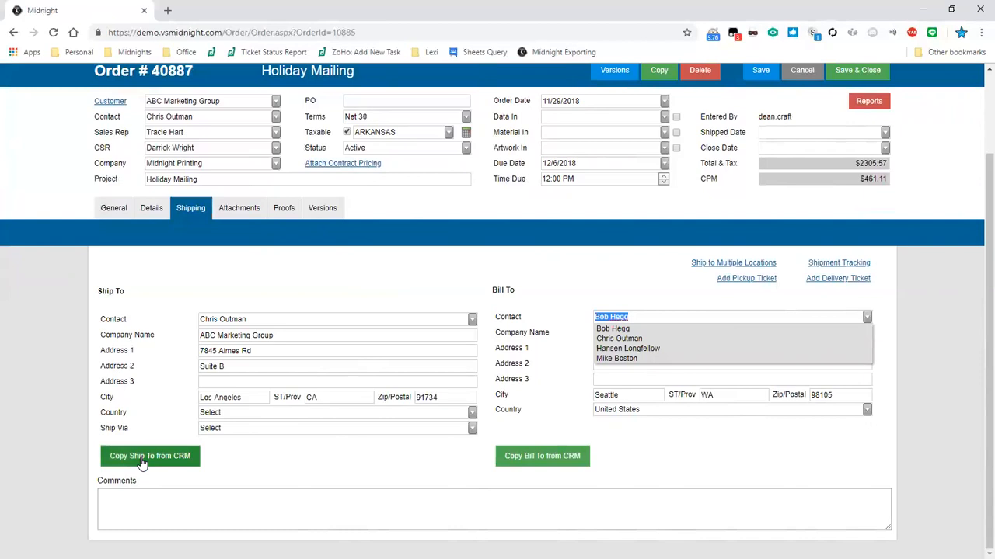
pyautogui.click(644, 259)
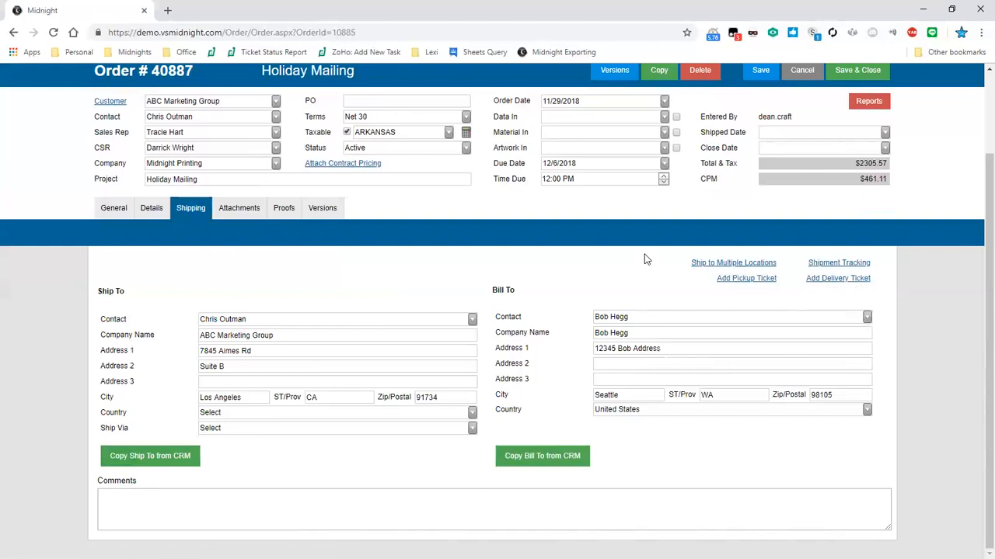
pyautogui.click(239, 207)
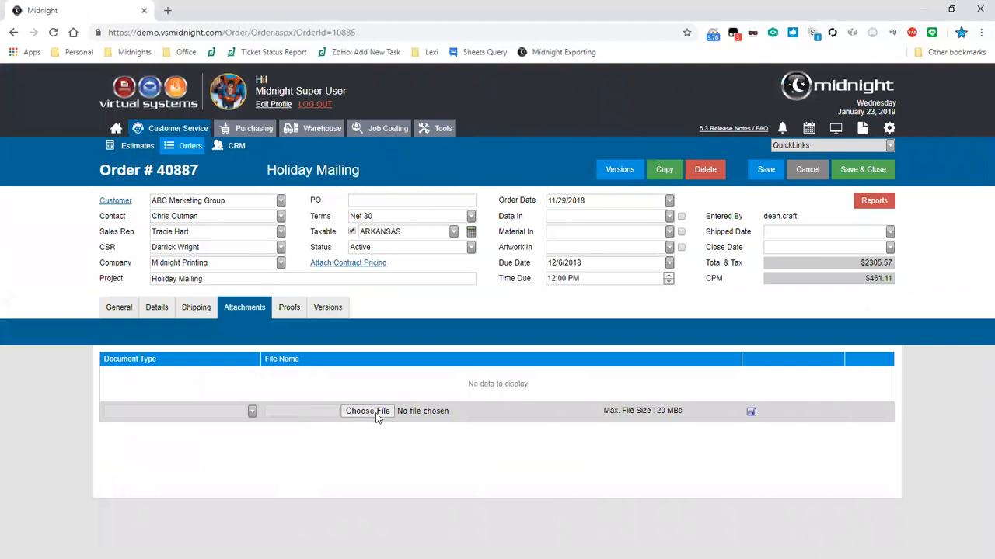
# Check the attachment Document Type choices and the 20 MB file limit, then show Versions
pyautogui.click(252, 412)
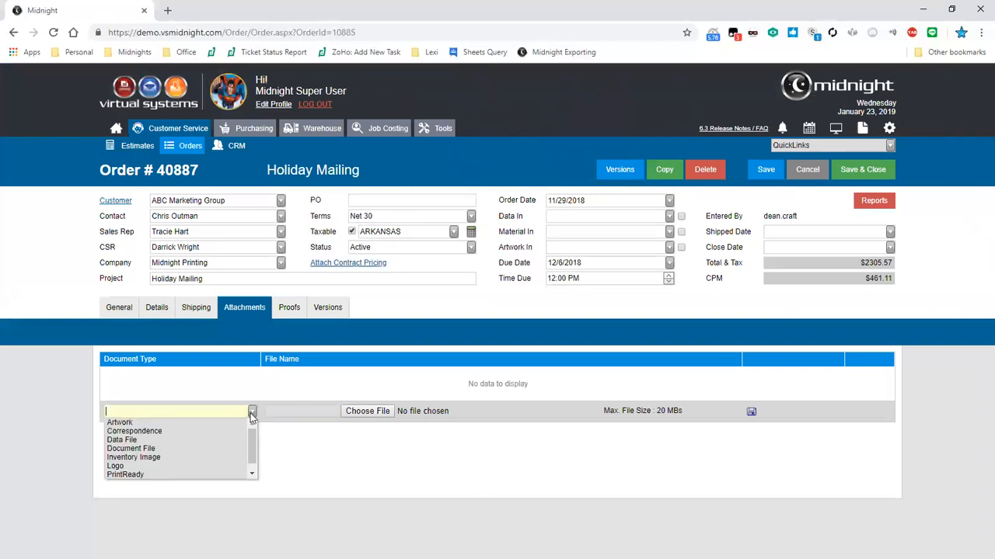
pyautogui.click(774, 486)
pyautogui.moveTo(684, 411); pyautogui.dragTo(604, 412)
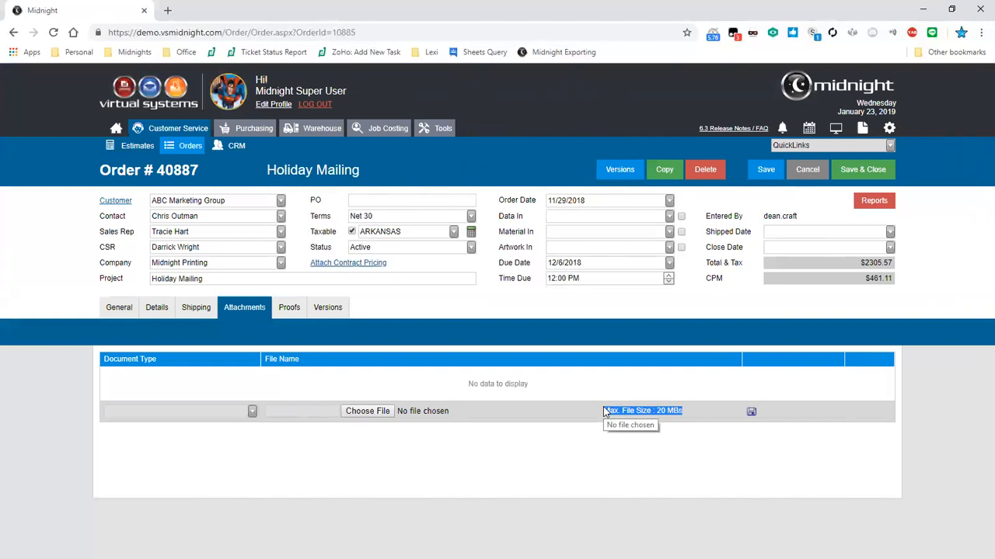
pyautogui.click(502, 347)
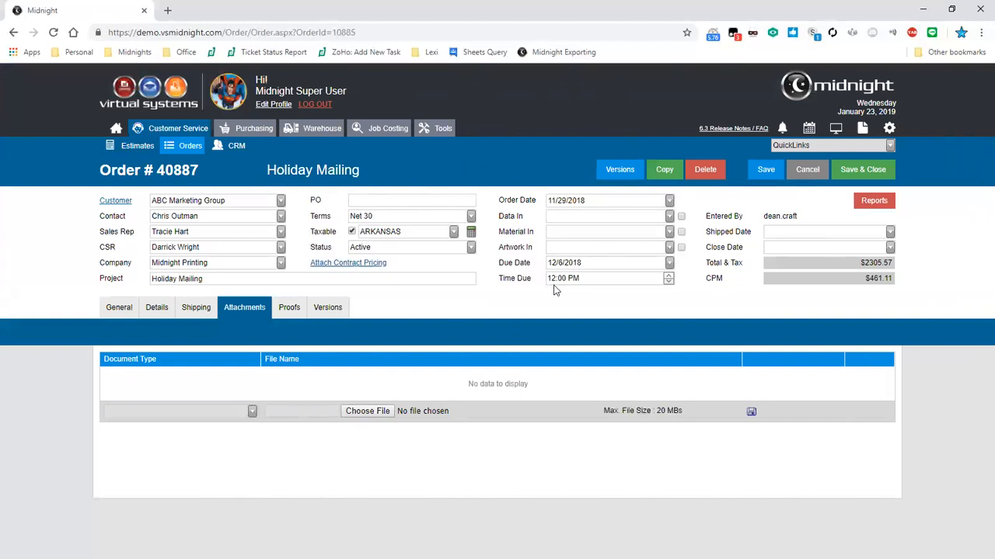
pyautogui.click(315, 315)
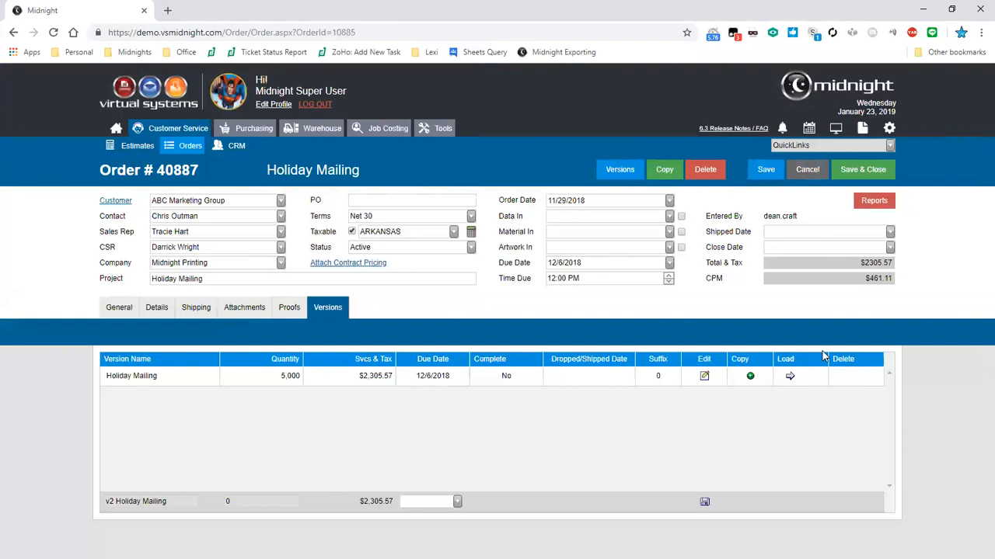
# Leave order 40887 unsaved and open estimate 15625, Bank of USA's Christmas program
pyautogui.click(807, 169)
pyautogui.click(480, 166)
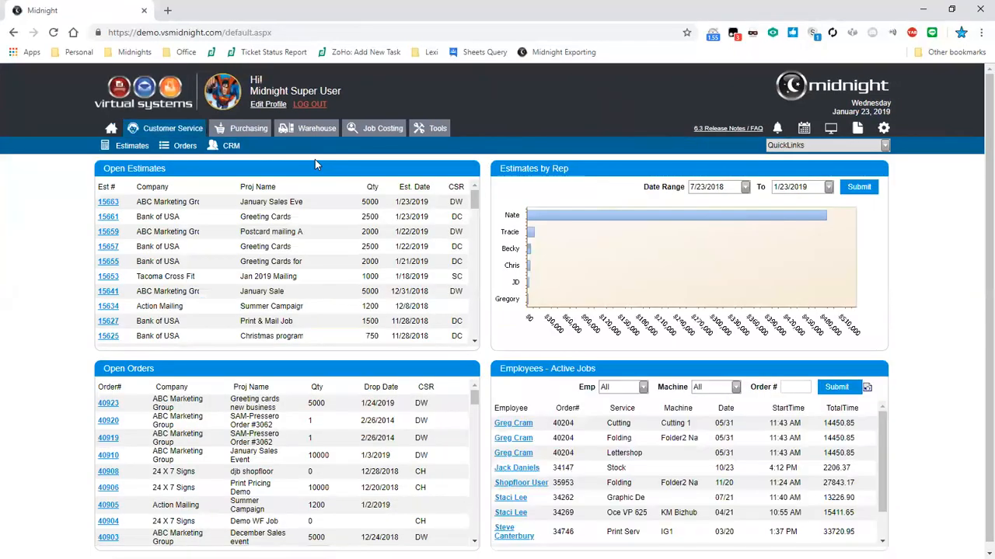
pyautogui.click(114, 363)
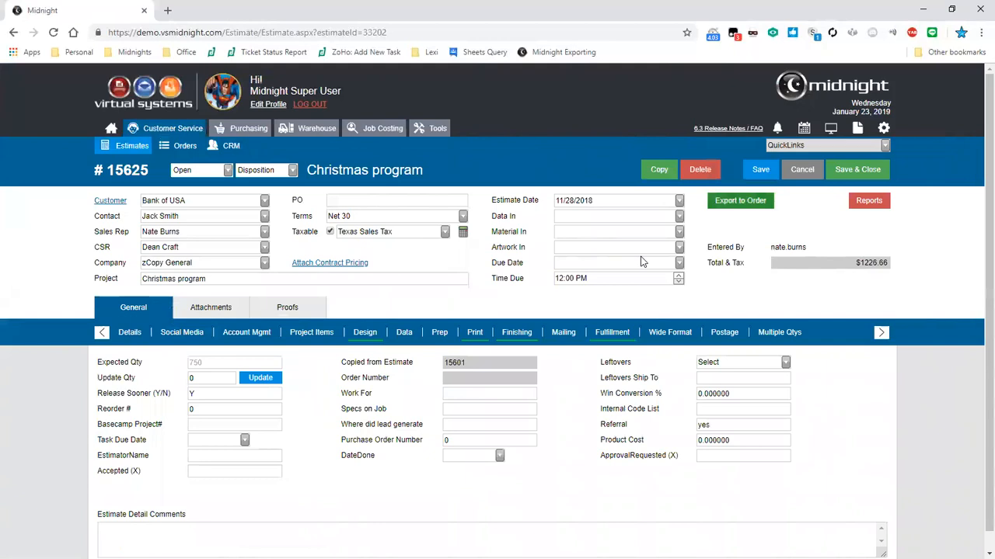
# Review estimate 15625's Multiple Qtys pricing, cancel out, and go to the Customer Service dashboard
pyautogui.click(788, 335)
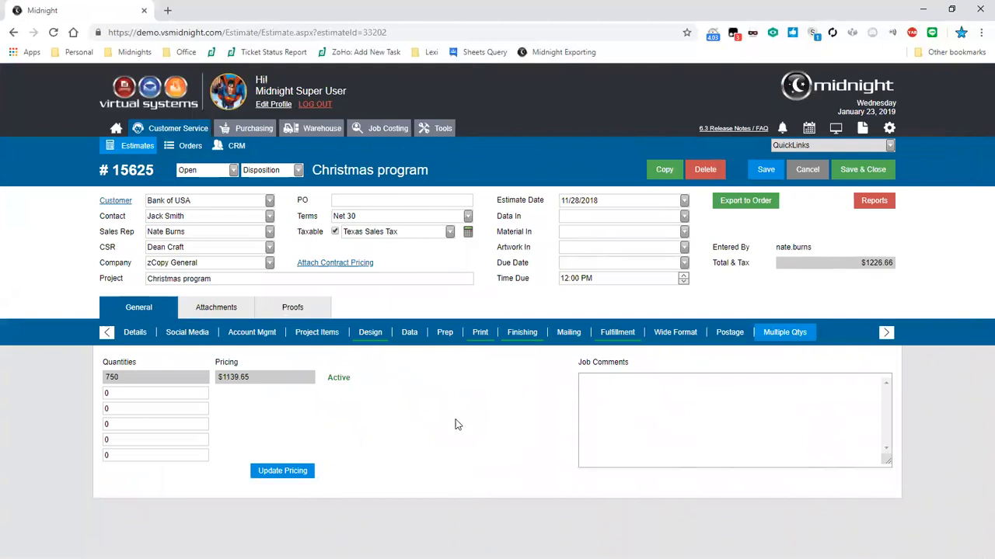
pyautogui.click(807, 169)
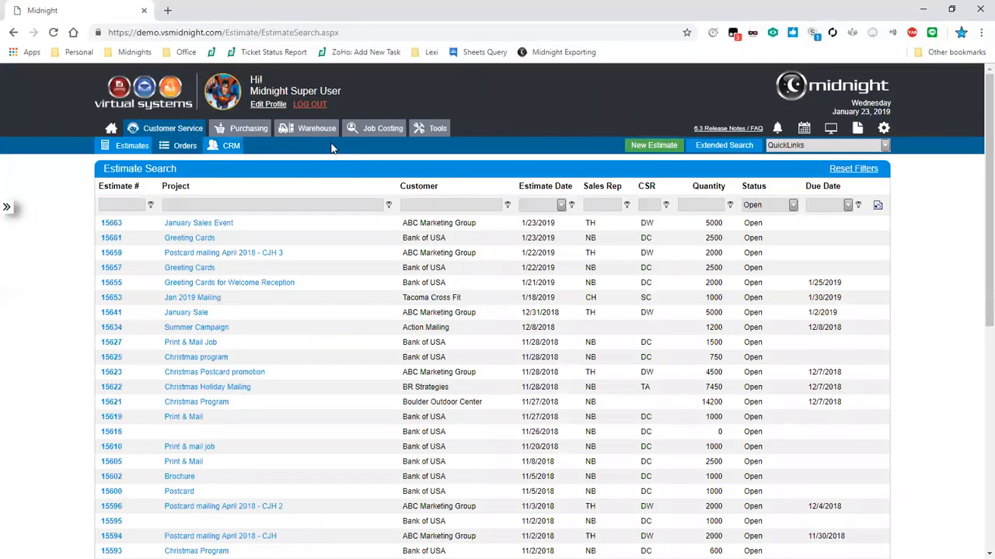
pyautogui.click(111, 128)
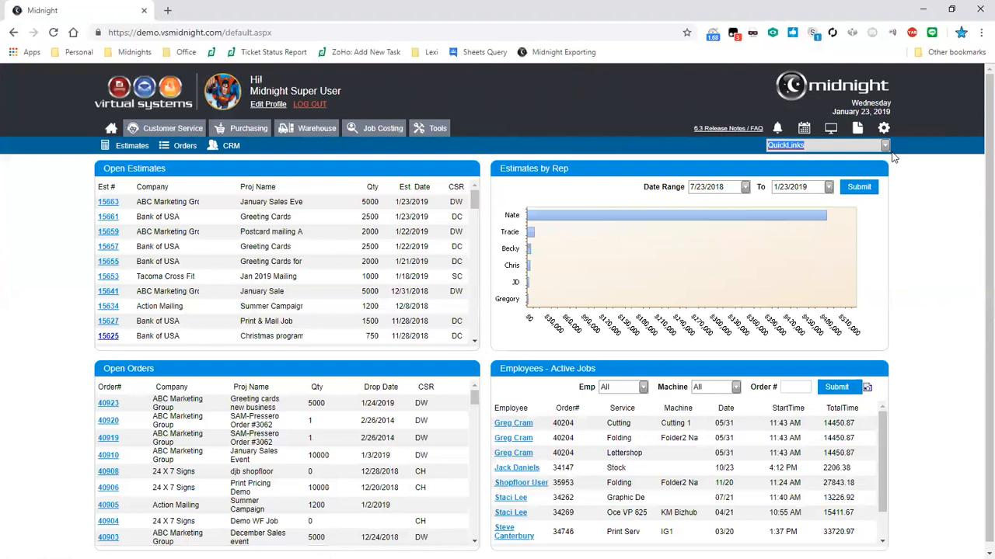
# Add a new order from QuickLinks and select ABR Svcs as its customer
pyautogui.click(886, 147)
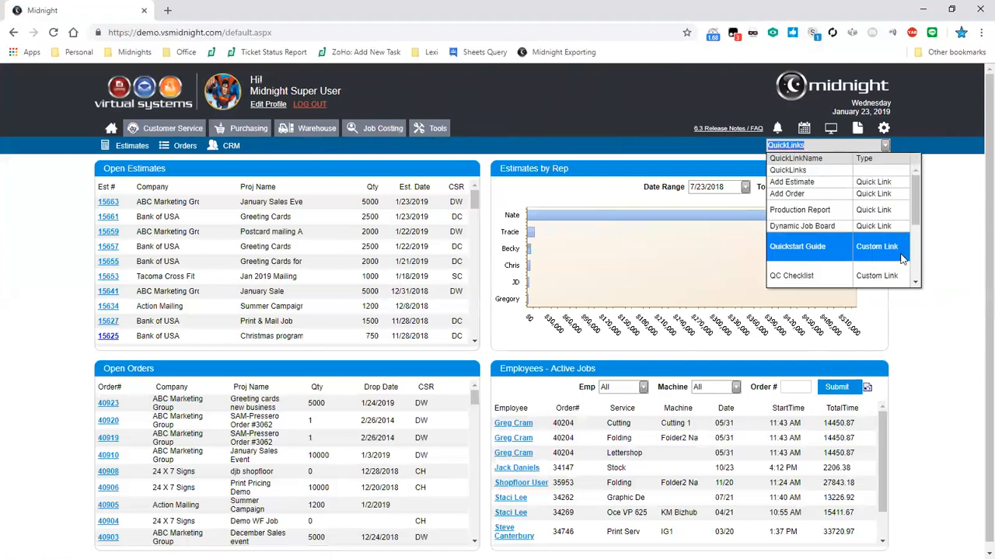
pyautogui.click(904, 199)
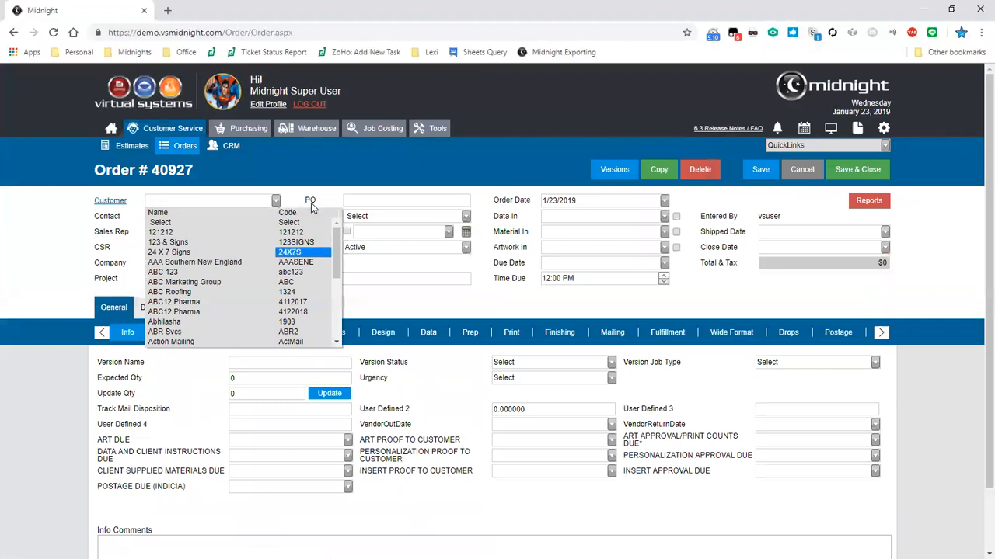
pyautogui.press('Down')
pyautogui.press('Down')
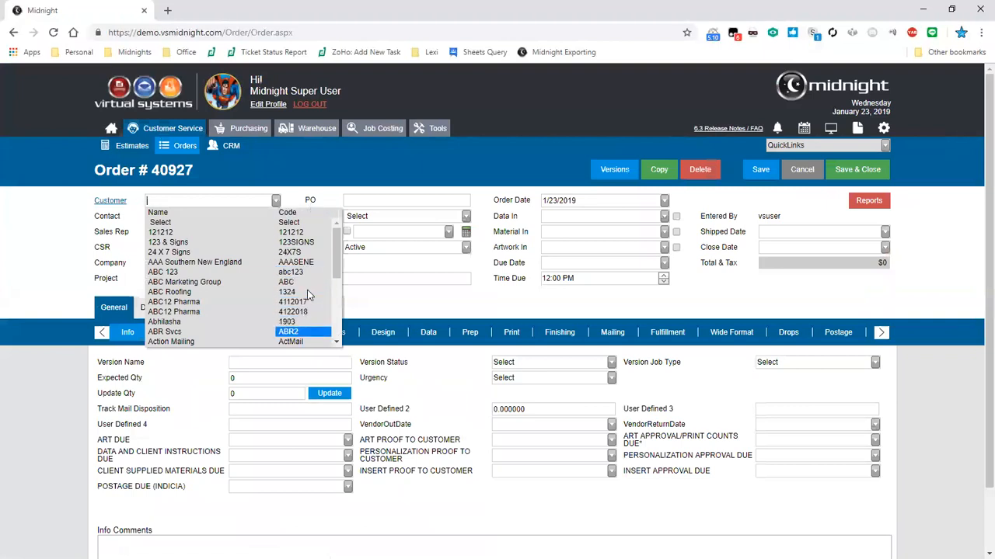
pyautogui.press('Return')
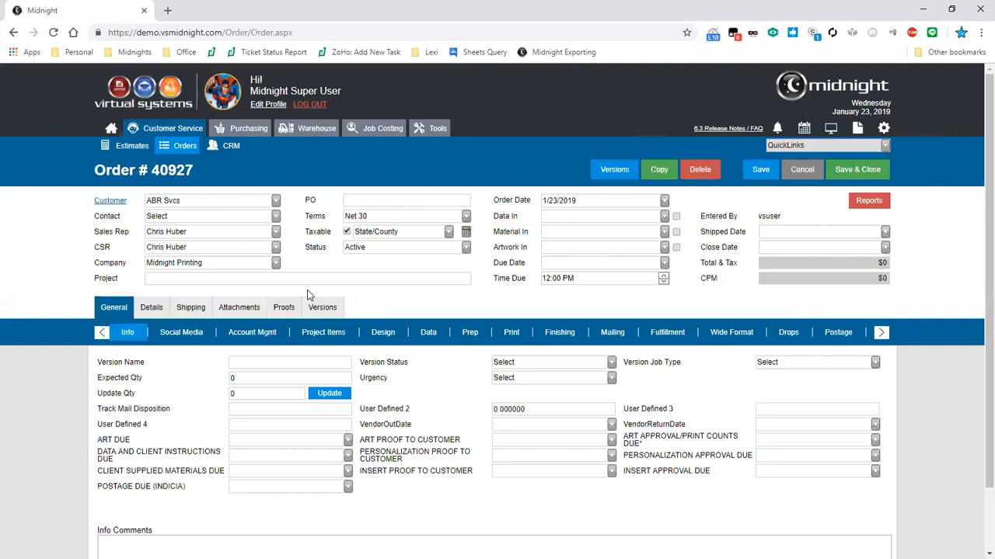
# Enter 8,100 as Expected Qty, then open the Drops schedule's Quantity cell
pyautogui.press('Tab')
pyautogui.press('Tab')
pyautogui.write('8,100')
pyautogui.click(773, 342)
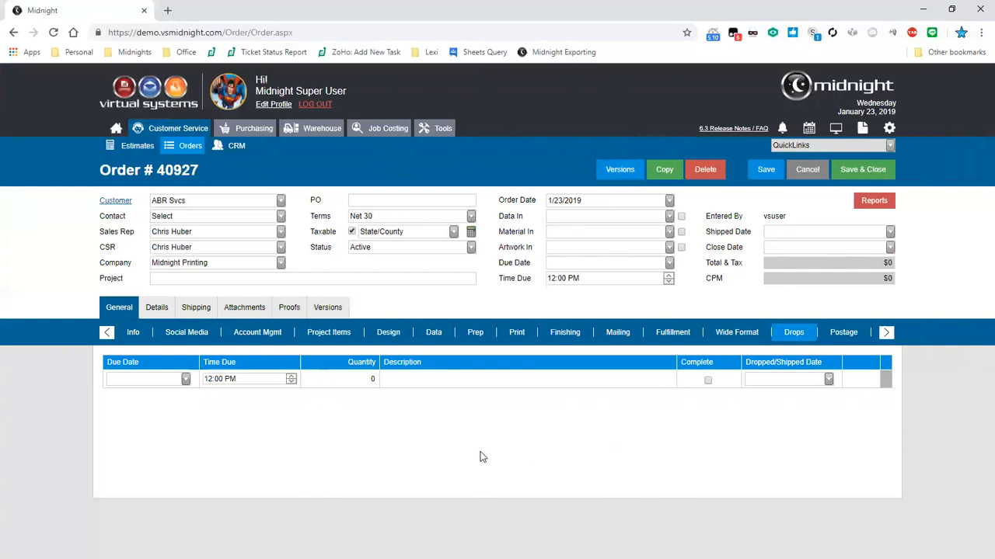
pyautogui.click(352, 379)
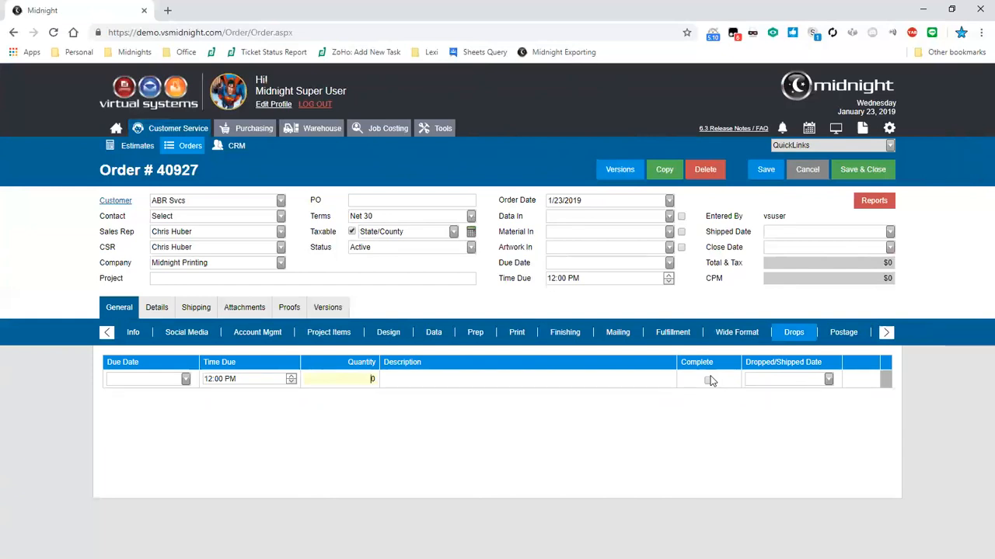
# Set the Postage Affix to Stamp .25, then open the Data/Postage section
pyautogui.click(847, 332)
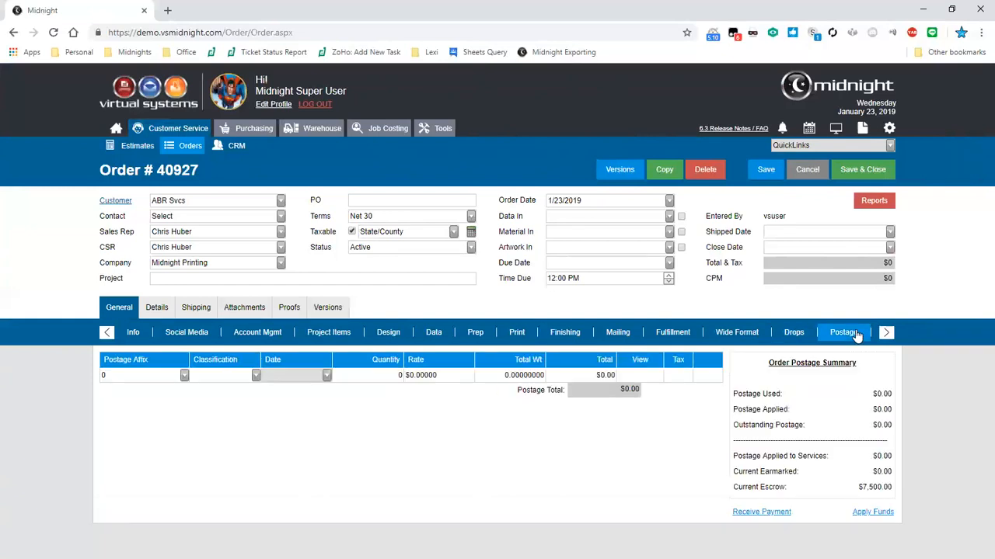
pyautogui.click(185, 377)
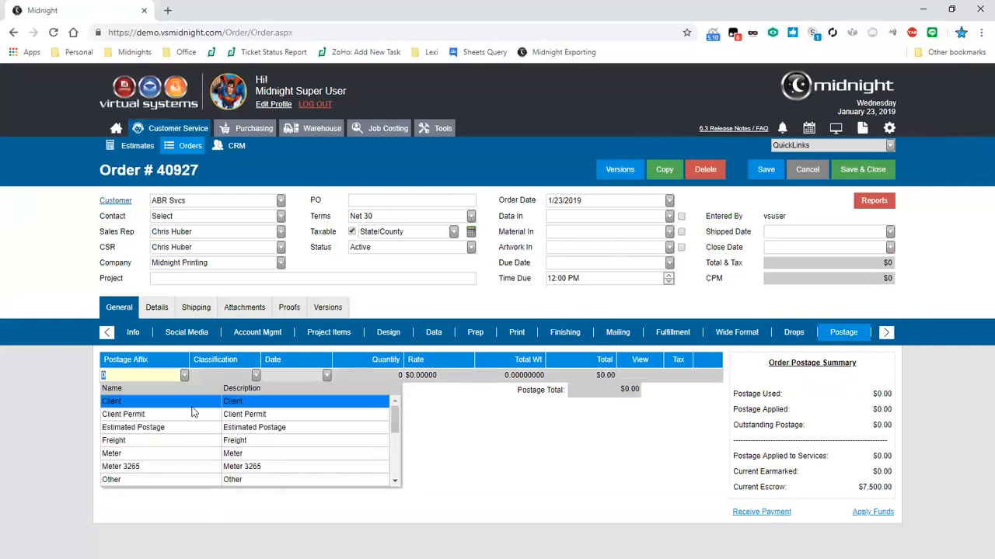
pyautogui.scroll(-3, 186, 469)
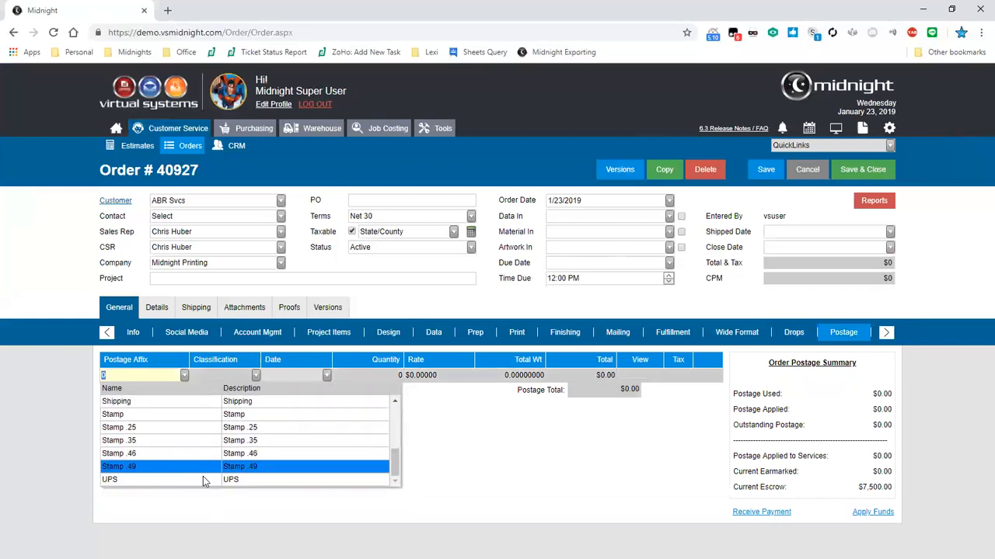
pyautogui.click(300, 428)
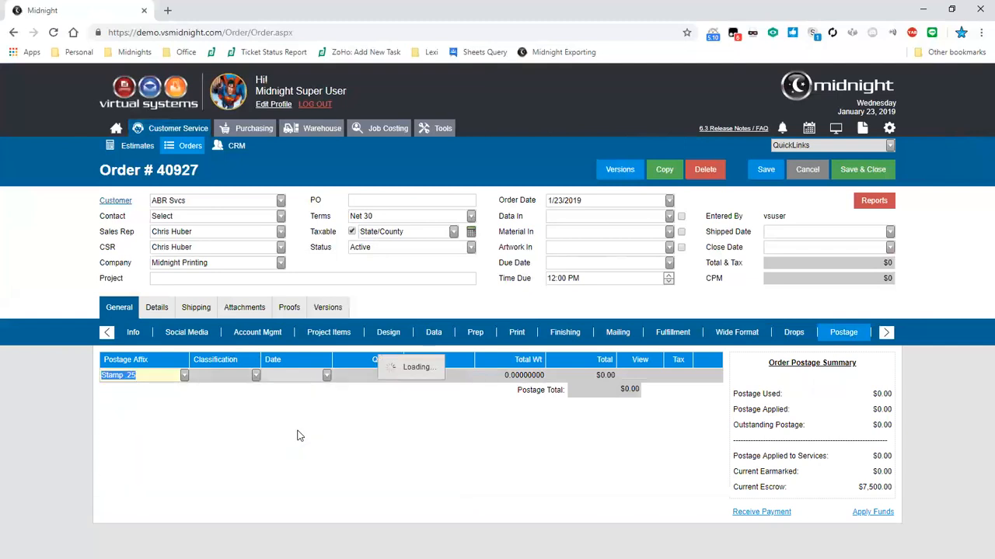
pyautogui.click(468, 445)
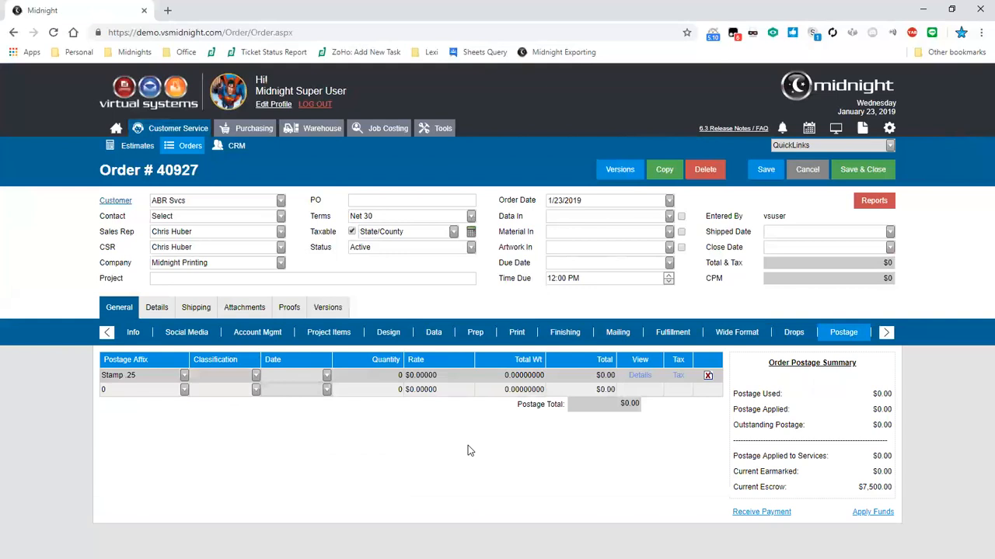
pyautogui.click(885, 332)
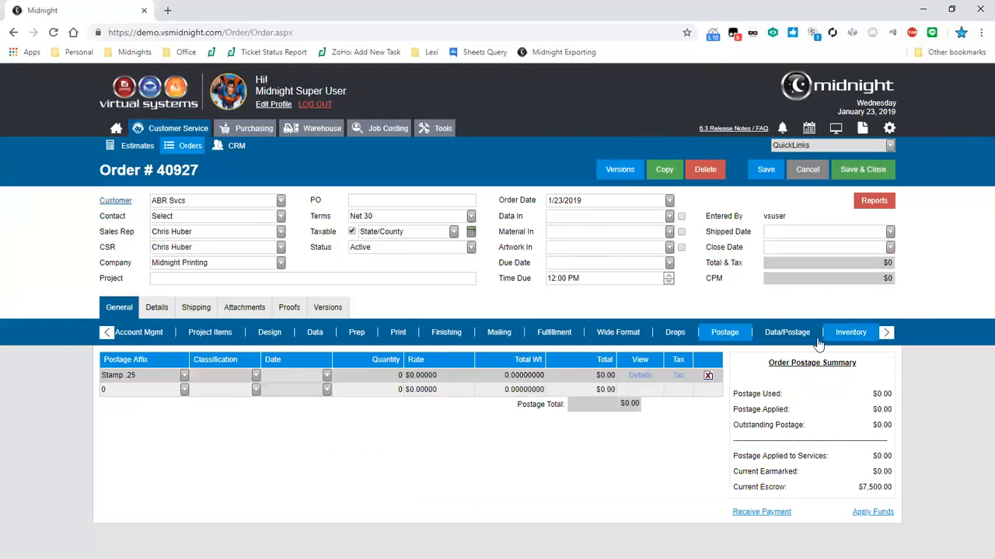
pyautogui.click(802, 340)
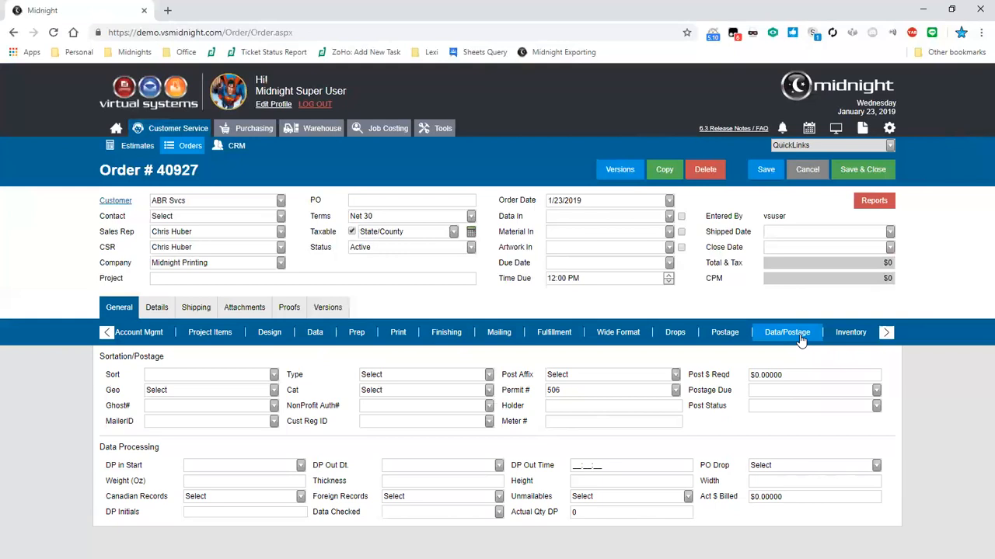
# Add inventory item ABR2-11222 to order 40927, then leave the order
pyautogui.click(850, 334)
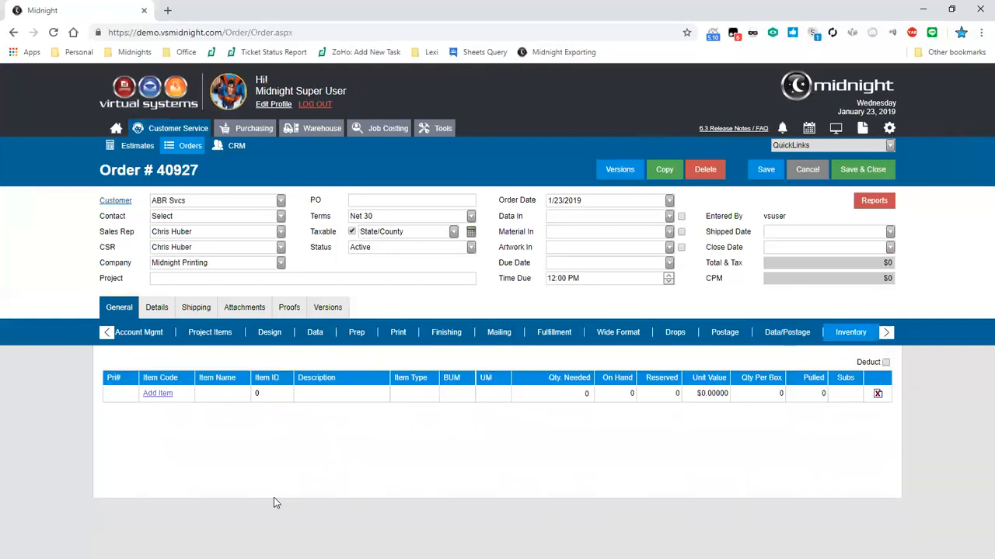
pyautogui.click(157, 394)
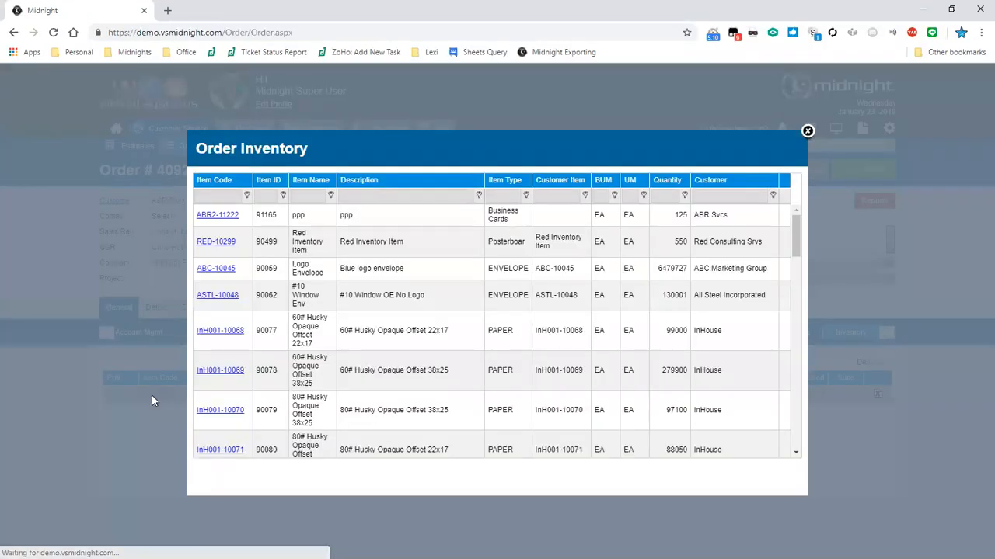
pyautogui.click(356, 225)
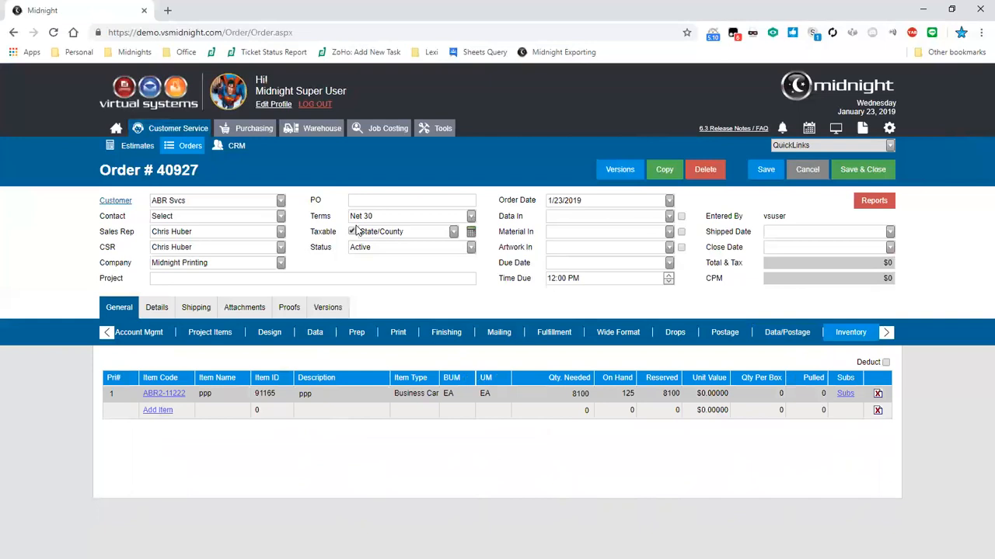
pyautogui.click(657, 169)
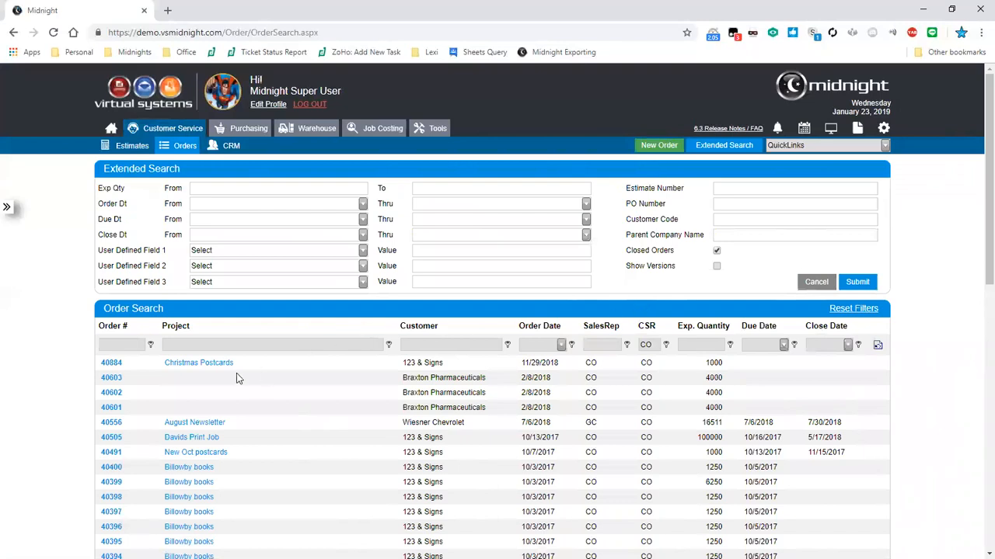
# Open the Christmas Postcards order and start a new issue entry from QuickLinks
pyautogui.click(199, 365)
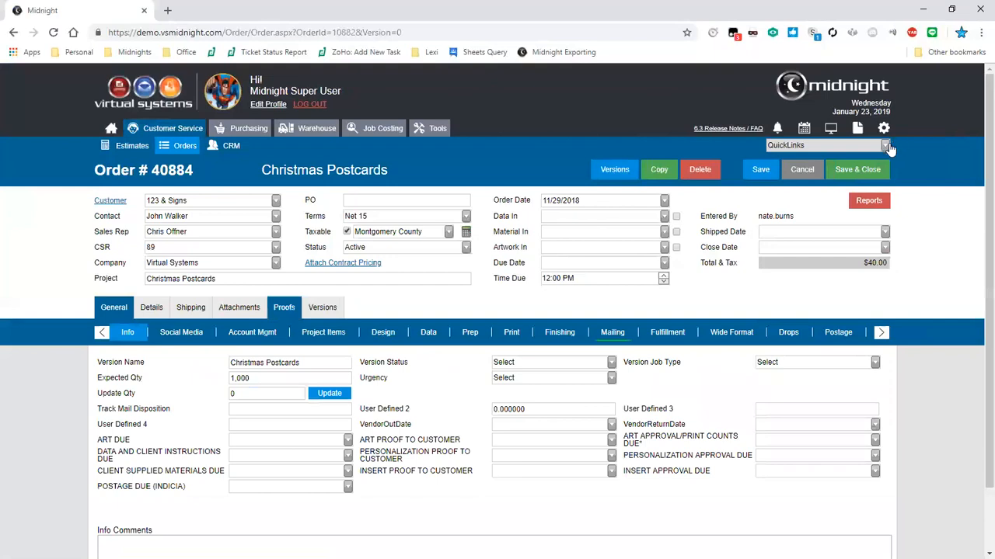
pyautogui.click(886, 146)
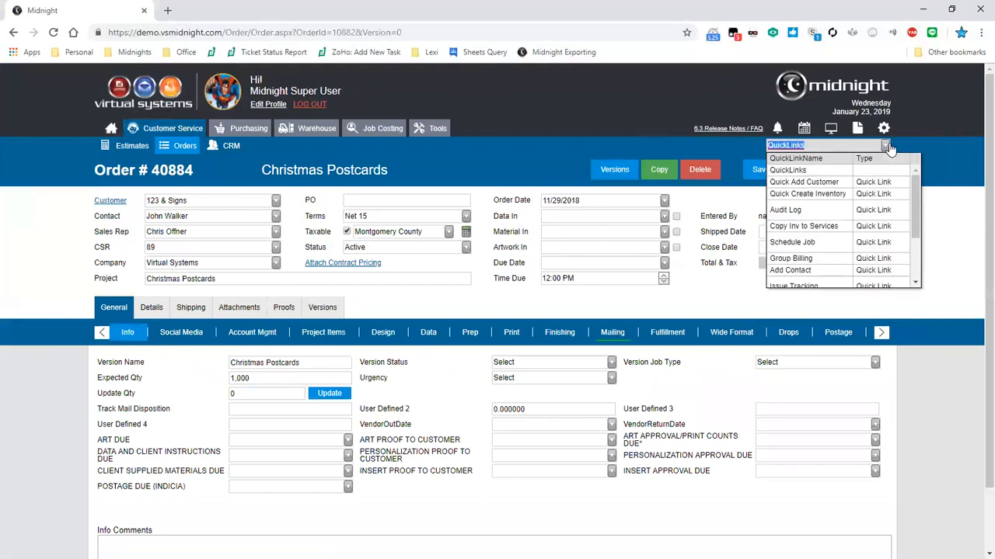
pyautogui.scroll(-3, 854, 217)
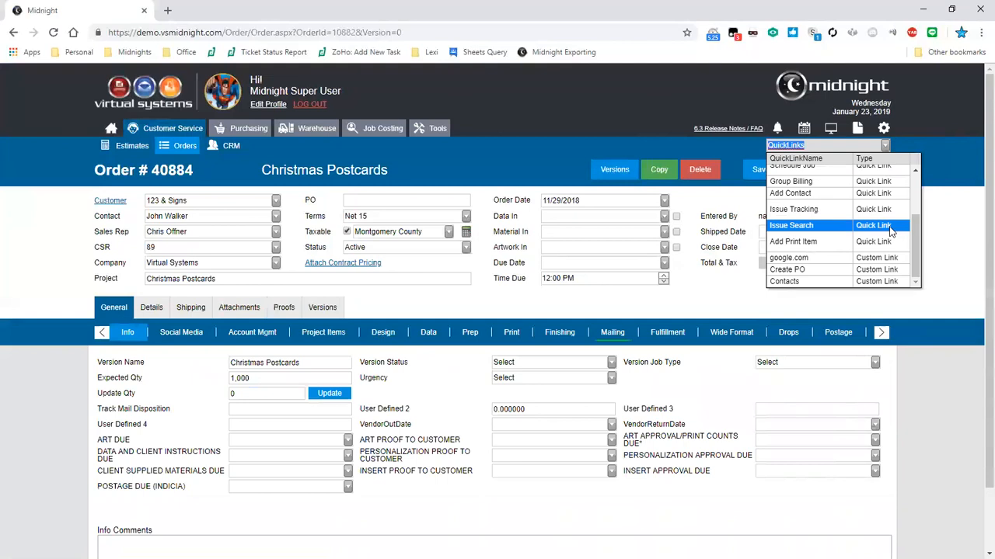
pyautogui.click(890, 210)
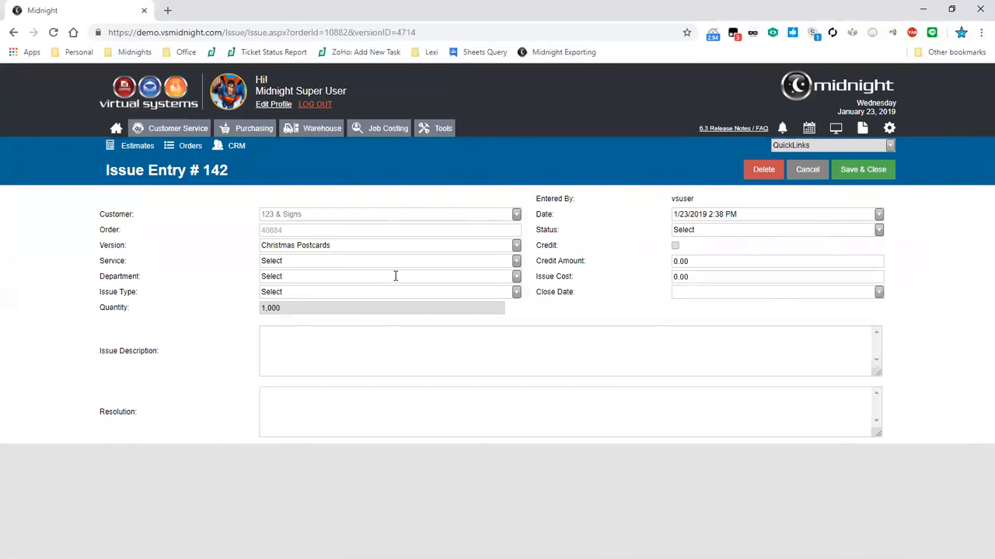
# Set the issue to Cutting service, Maintenance type, Account Mgmt department, quantity 100,000
pyautogui.click(517, 247)
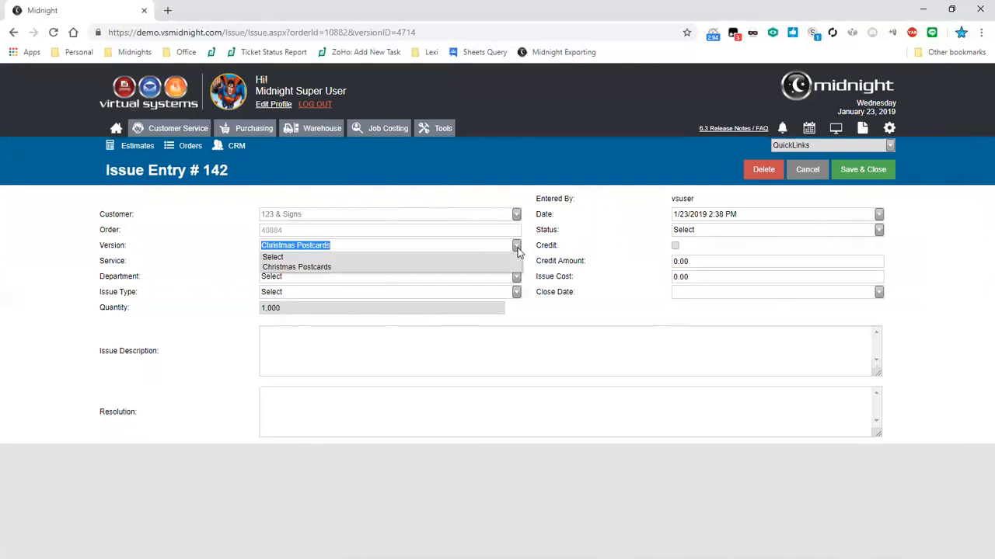
pyautogui.click(517, 248)
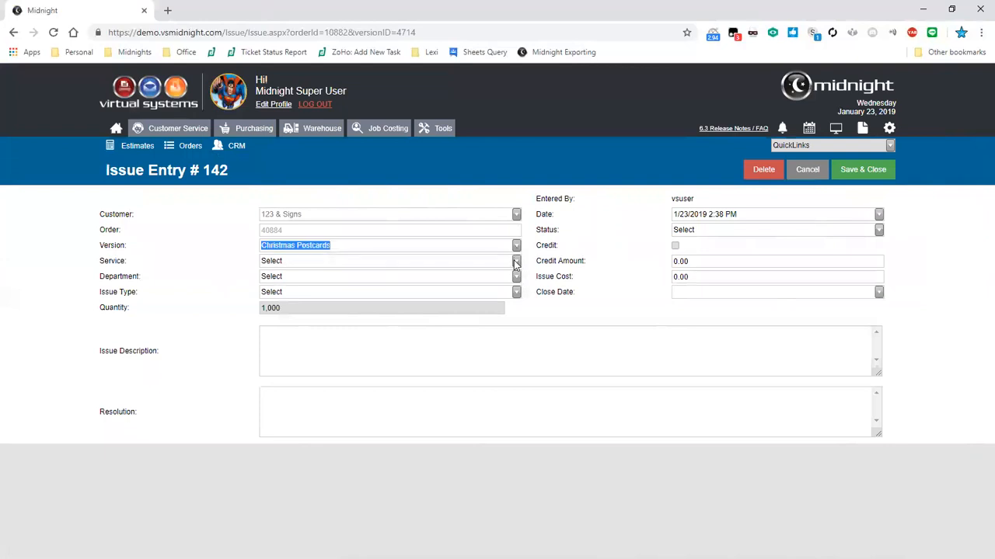
pyautogui.click(514, 263)
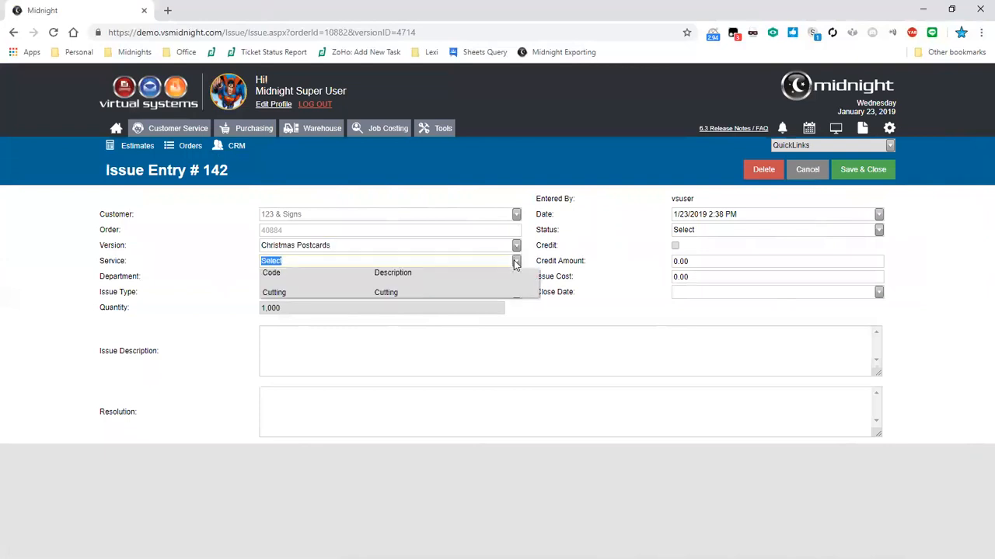
pyautogui.click(493, 293)
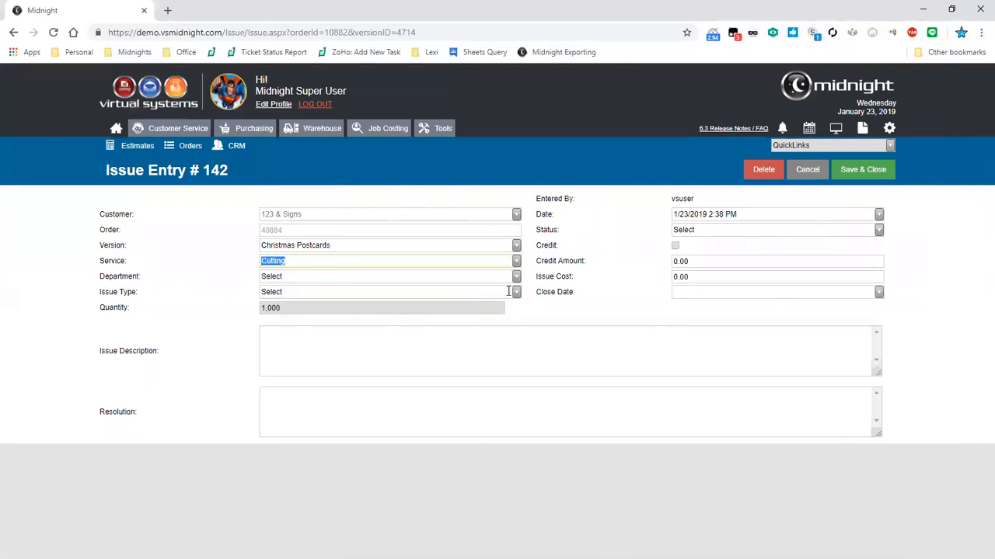
pyautogui.click(516, 293)
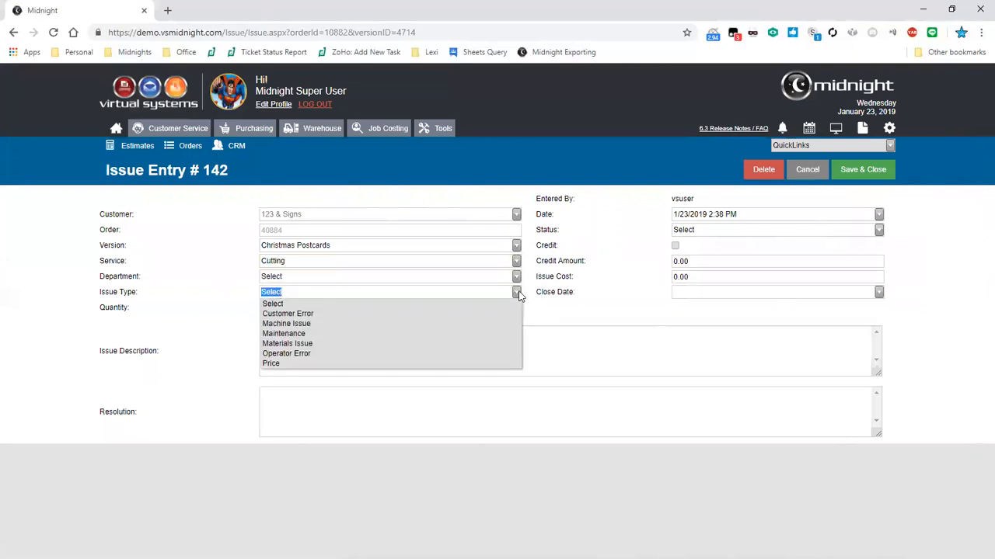
pyautogui.click(388, 332)
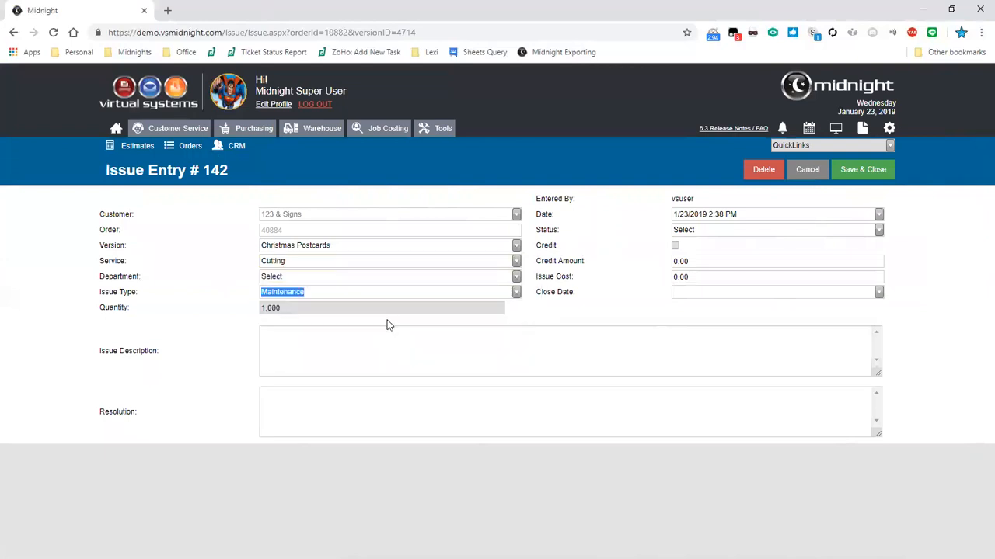
pyautogui.click(516, 277)
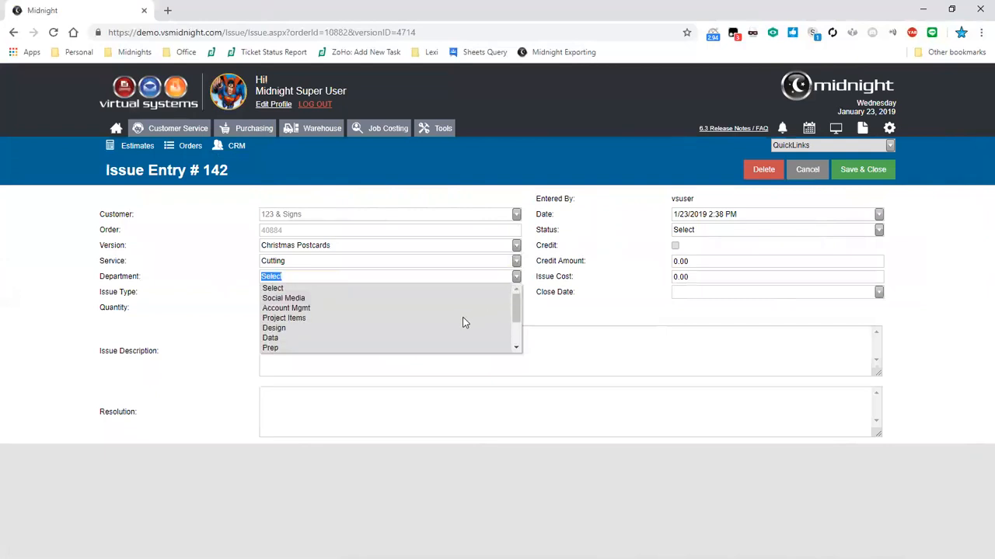
pyautogui.click(411, 311)
pyautogui.click(412, 311)
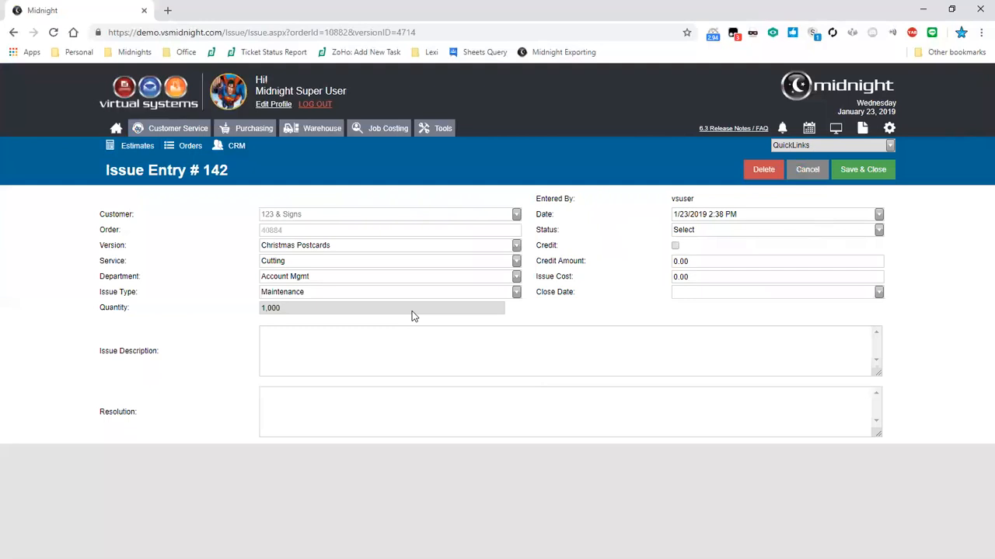
pyautogui.write('00')
# Mark issue 142 Completed and save and close it
pyautogui.doubleClick(673, 200)
pyautogui.click(700, 230)
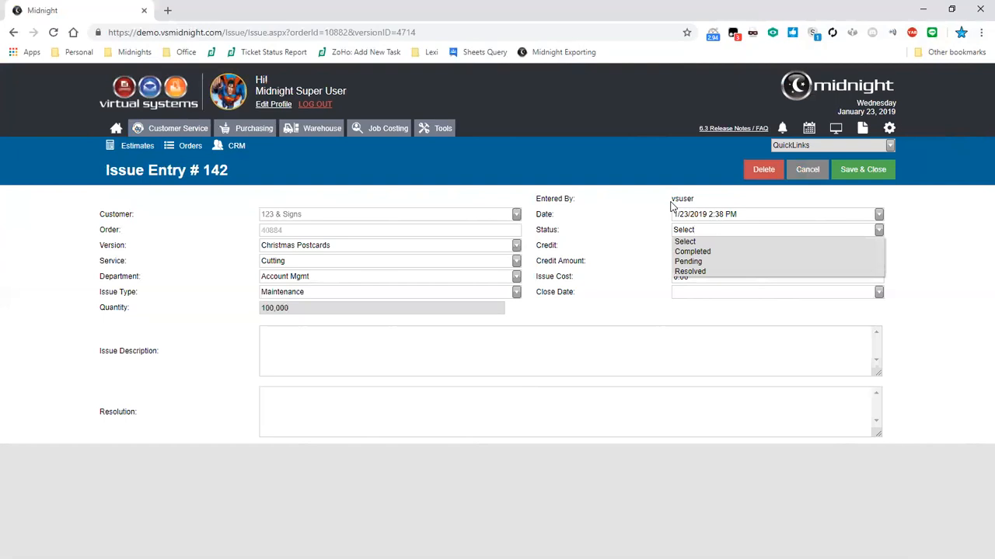
pyautogui.click(692, 251)
pyautogui.click(889, 163)
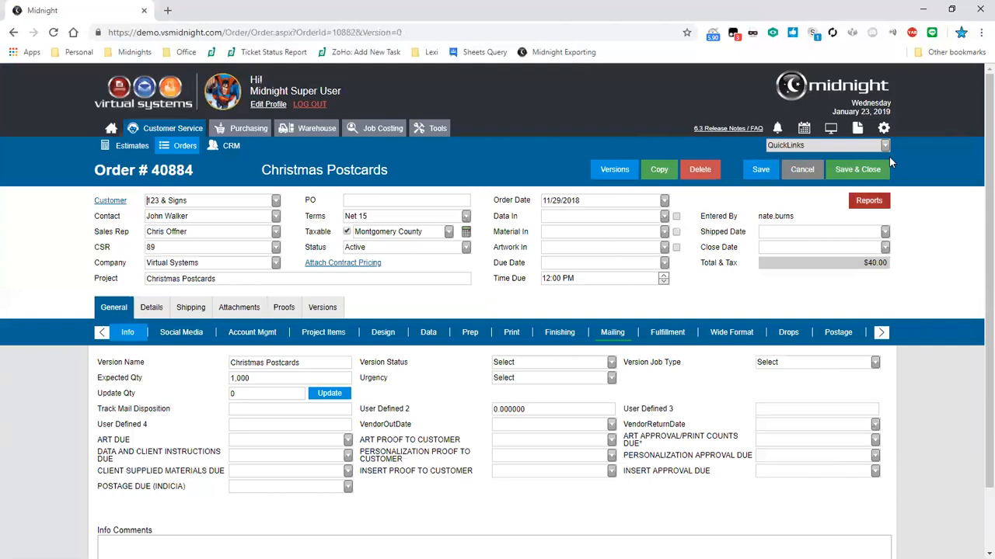
# Scroll through the order's report list, select GLID Totals by Order, and launch the Midnight Reports viewer
pyautogui.click(869, 200)
pyautogui.scroll(-4, 784, 311)
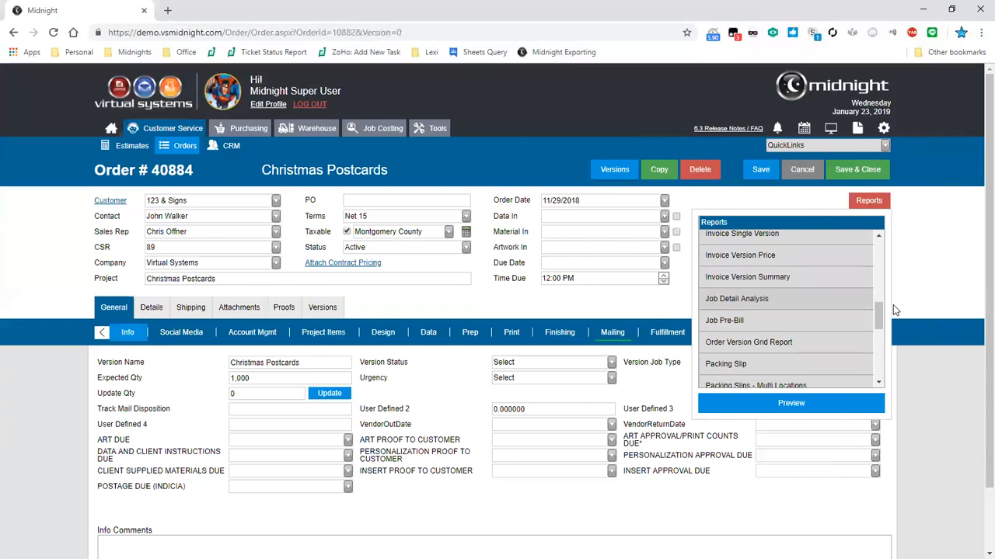
pyautogui.moveTo(879, 326); pyautogui.dragTo(881, 336)
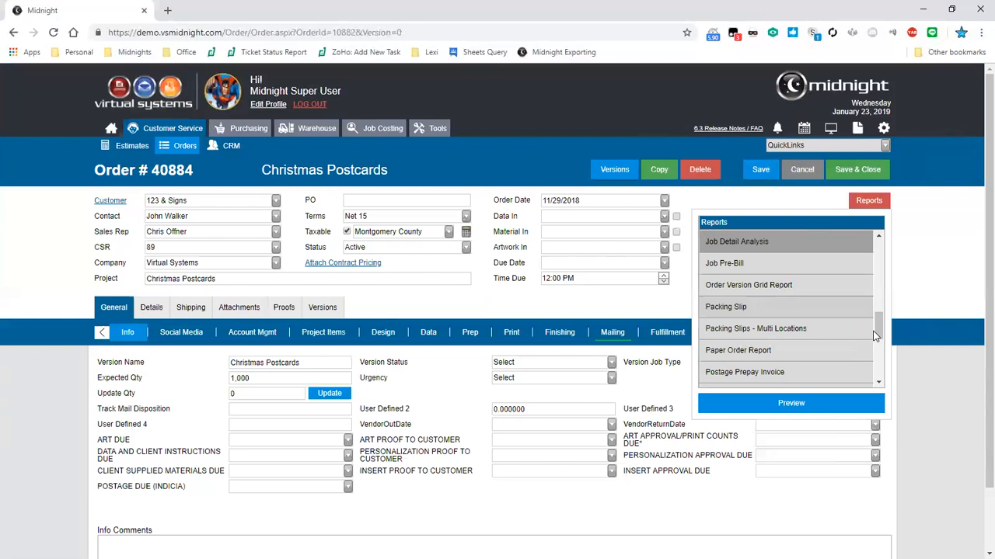
pyautogui.scroll(-4, 873, 336)
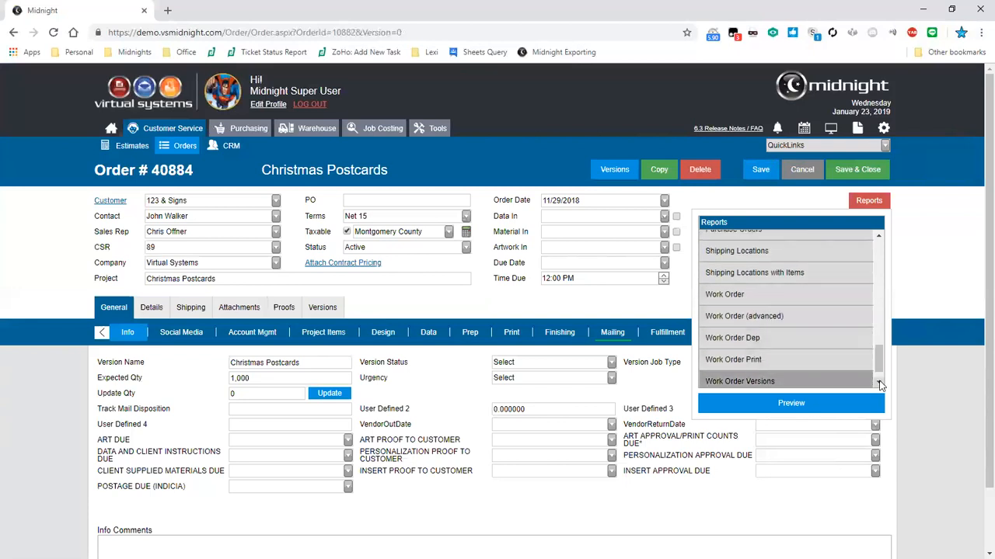
pyautogui.moveTo(876, 364); pyautogui.dragTo(901, 262)
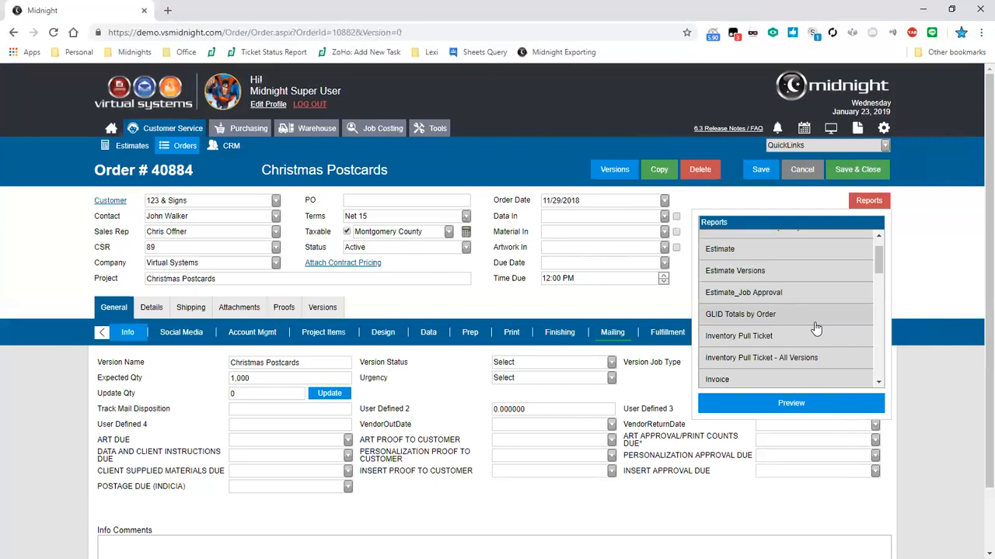
pyautogui.click(814, 325)
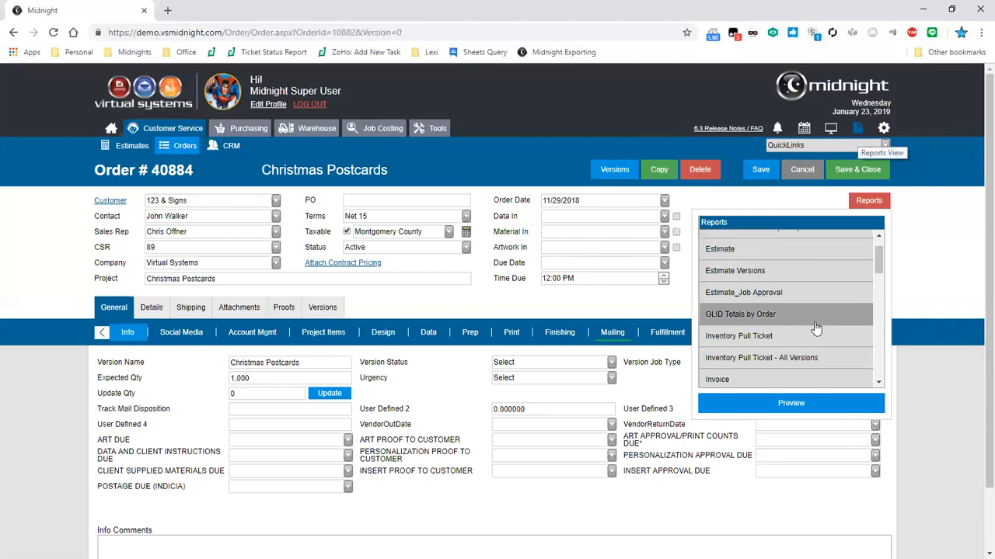
pyautogui.click(857, 128)
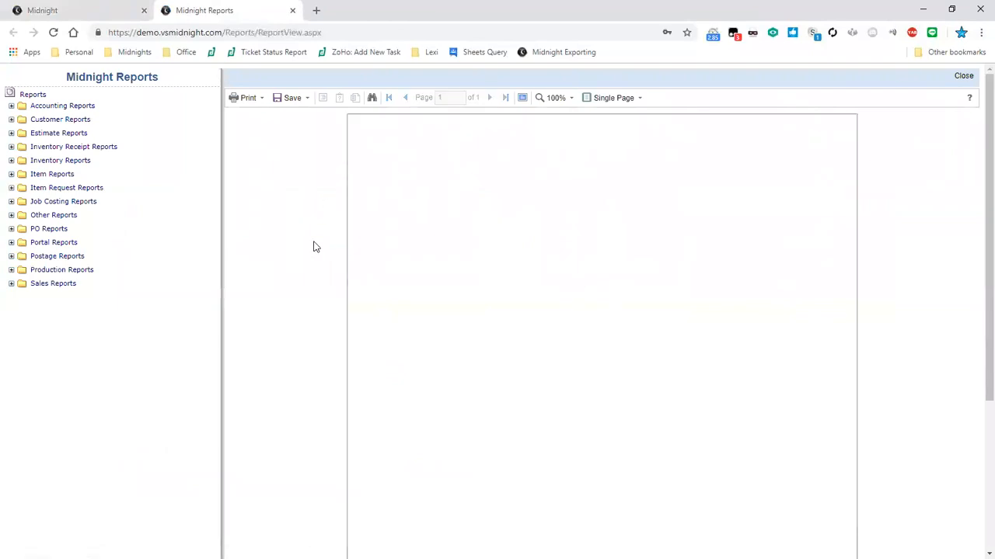
# Expand and collapse the Job Costing, Production, Sales and Postage folders, then expand Accounting Reports
pyautogui.click(11, 201)
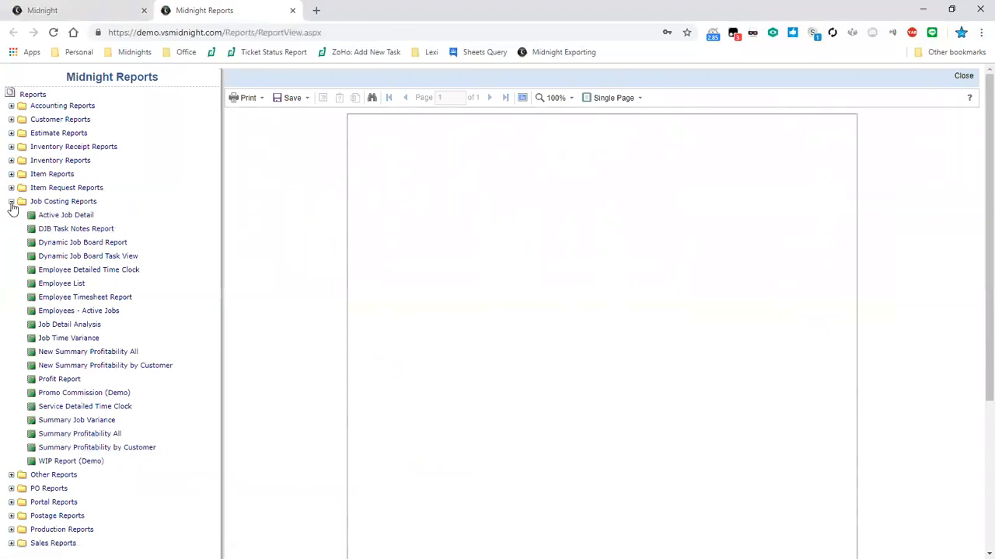
pyautogui.click(11, 201)
pyautogui.click(12, 270)
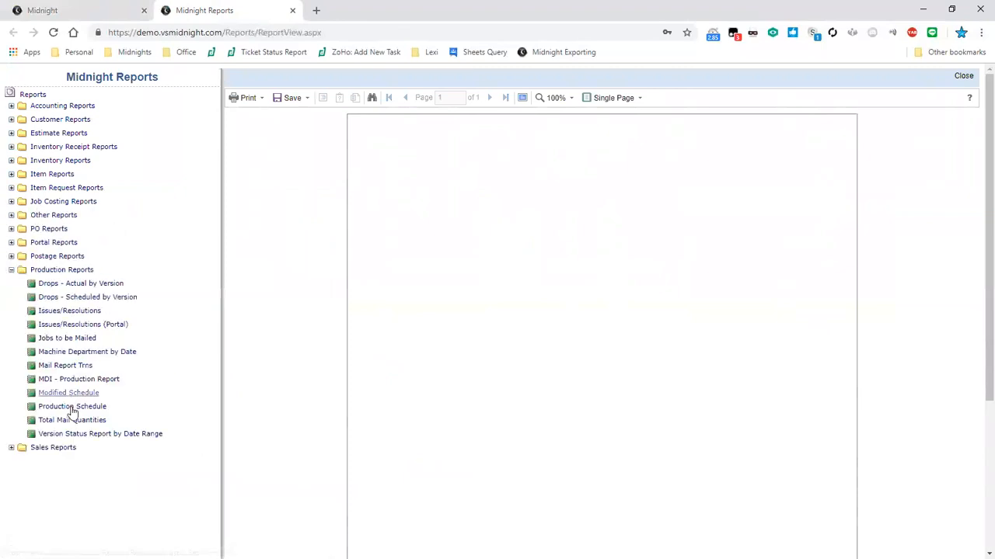
pyautogui.click(12, 270)
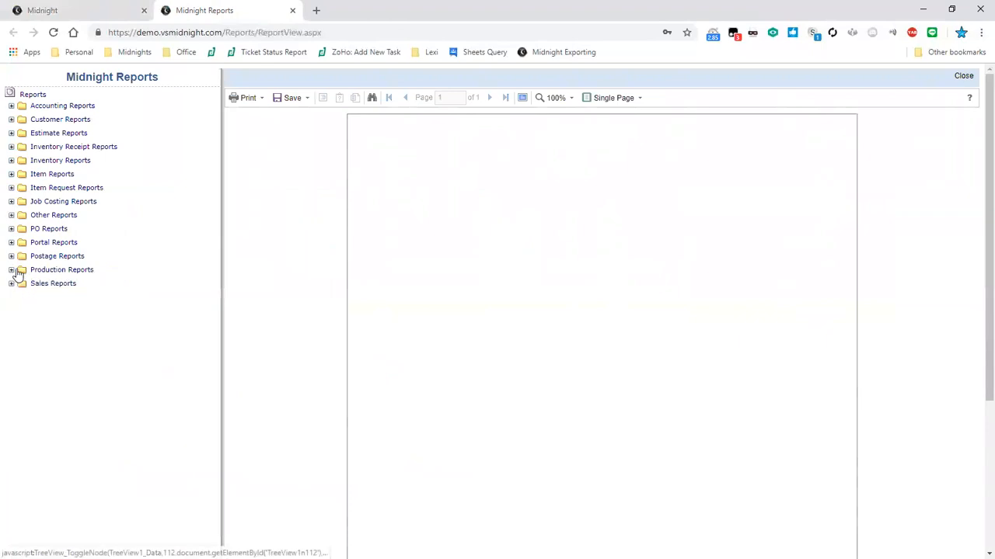
pyautogui.click(11, 283)
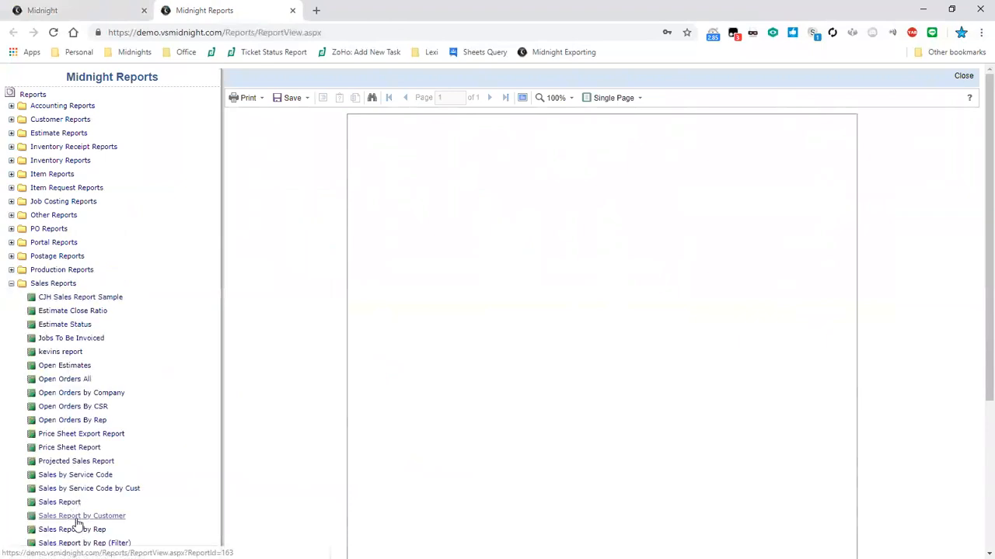
pyautogui.click(12, 283)
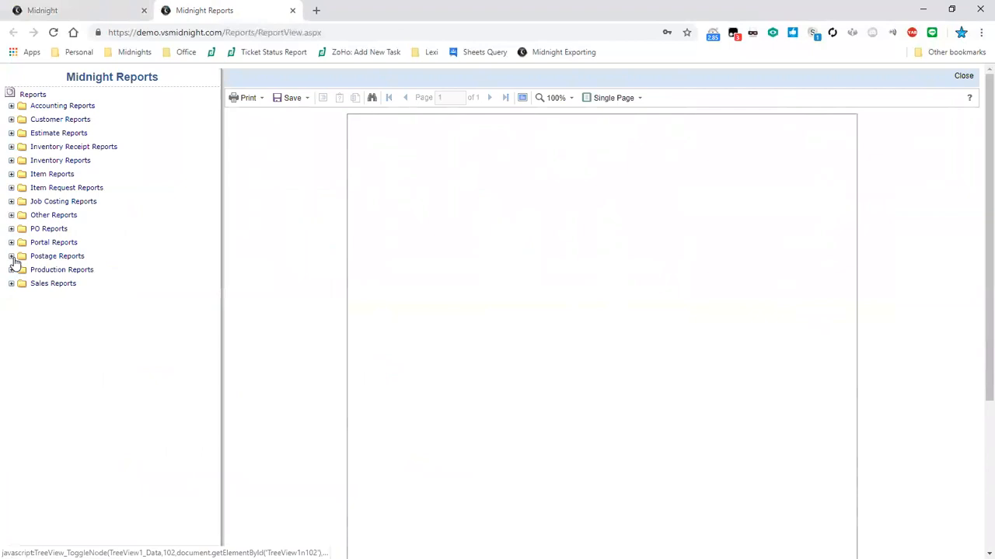
pyautogui.click(12, 256)
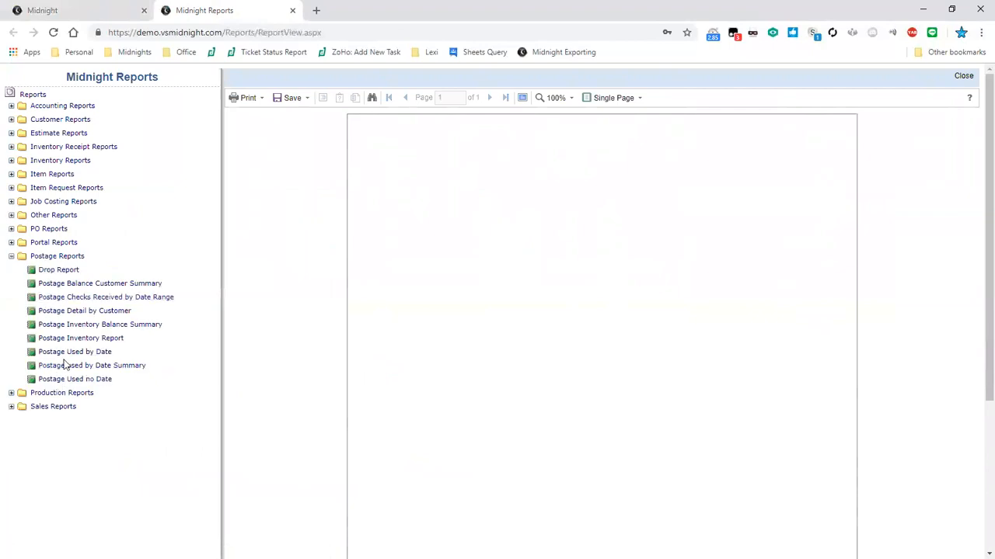
pyautogui.click(12, 257)
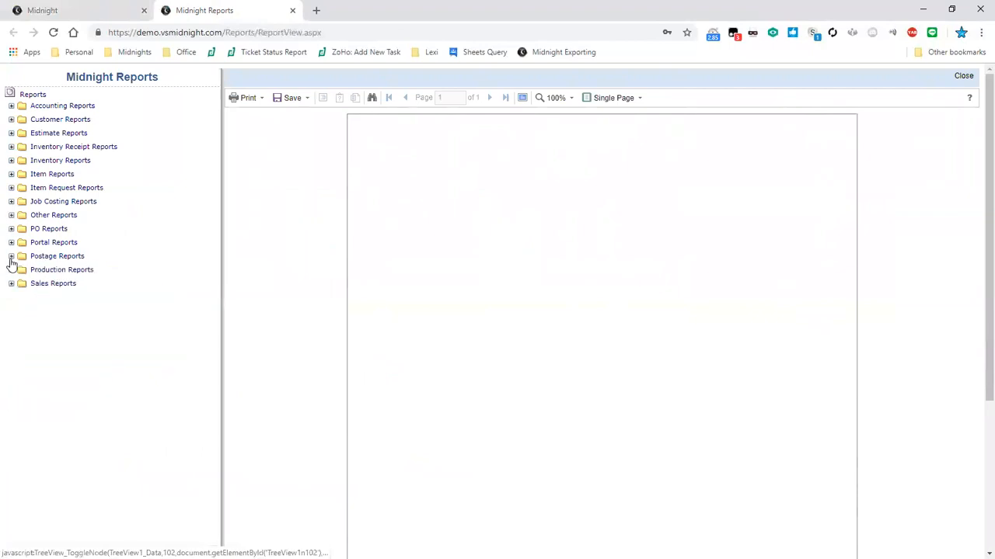
pyautogui.click(11, 107)
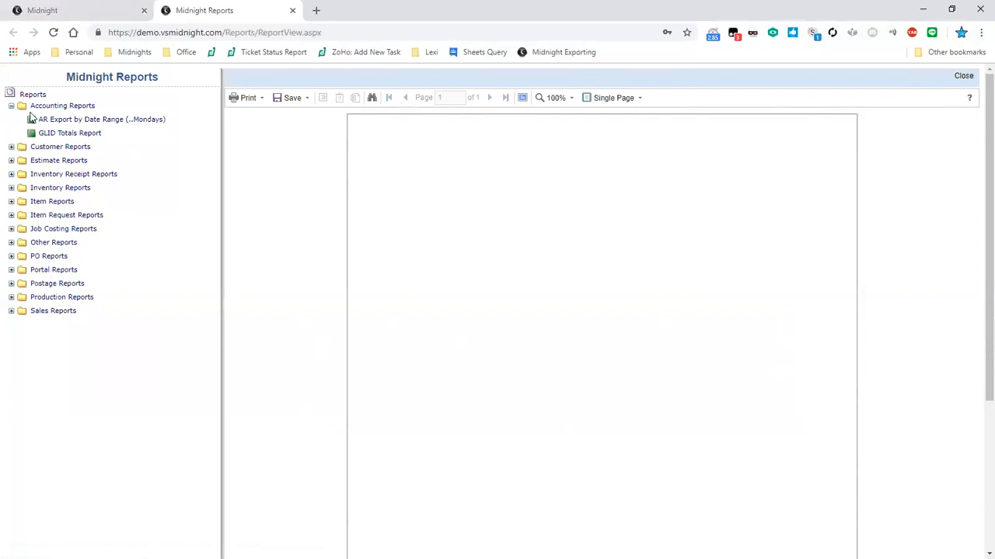
# Close the Midnight Reports tab and the order's report list to return to order #40884
pyautogui.click(61, 10)
pyautogui.click(292, 10)
pyautogui.click(886, 204)
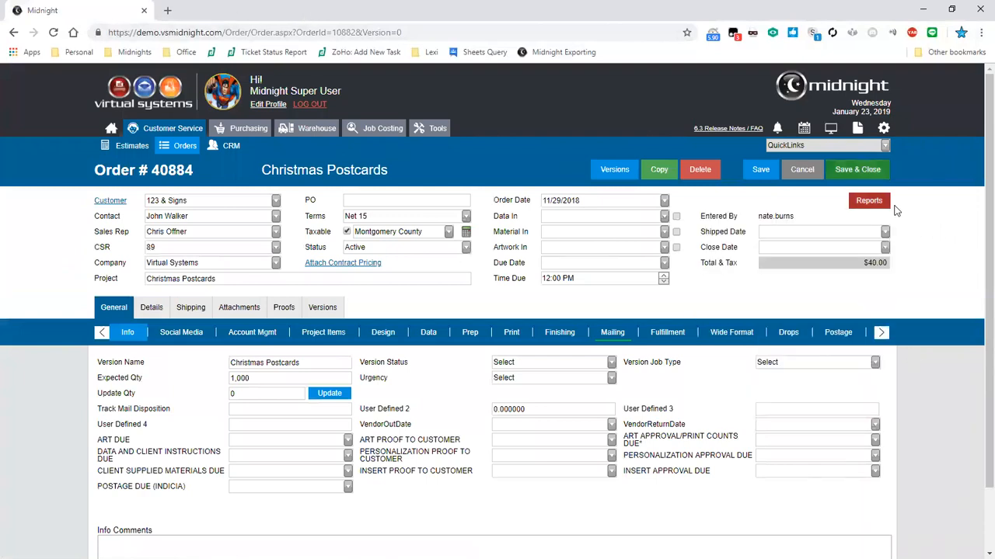